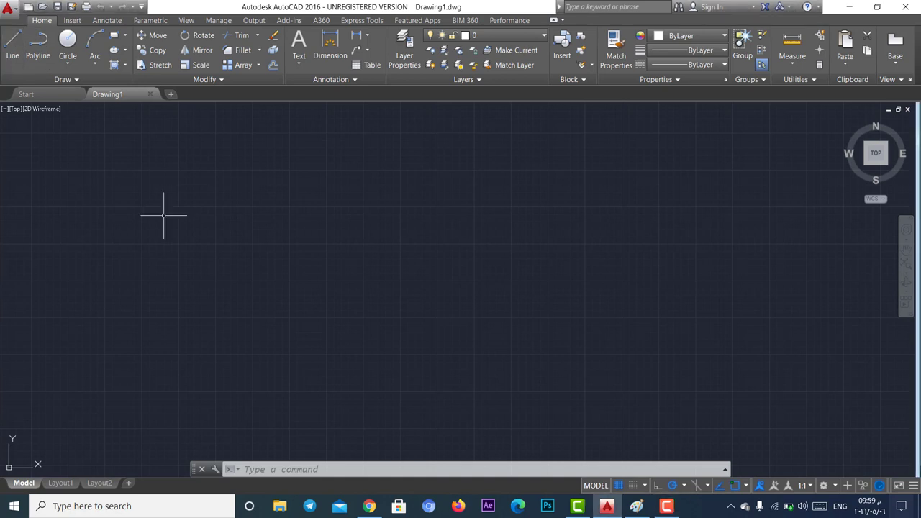
Draw a horizontal line and a vertical line crossing it to form a plus-shaped pair of axes.
click(12, 44)
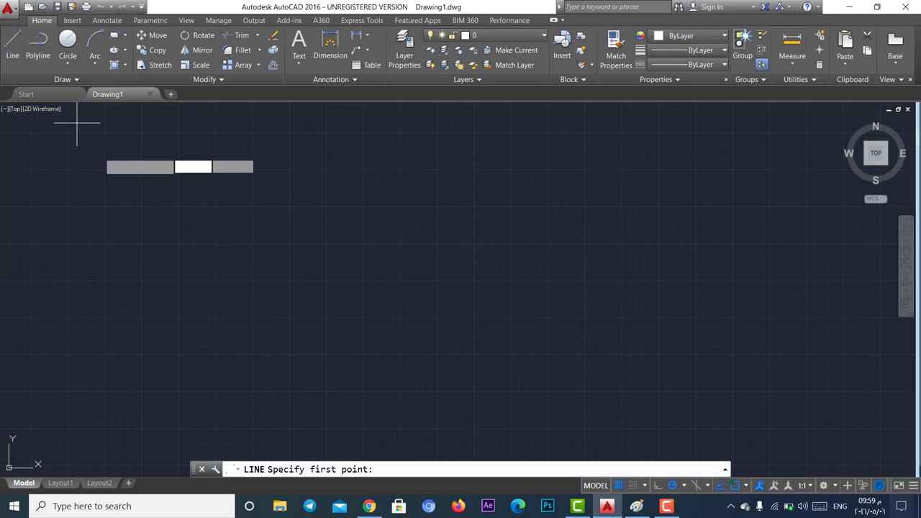
click(142, 284)
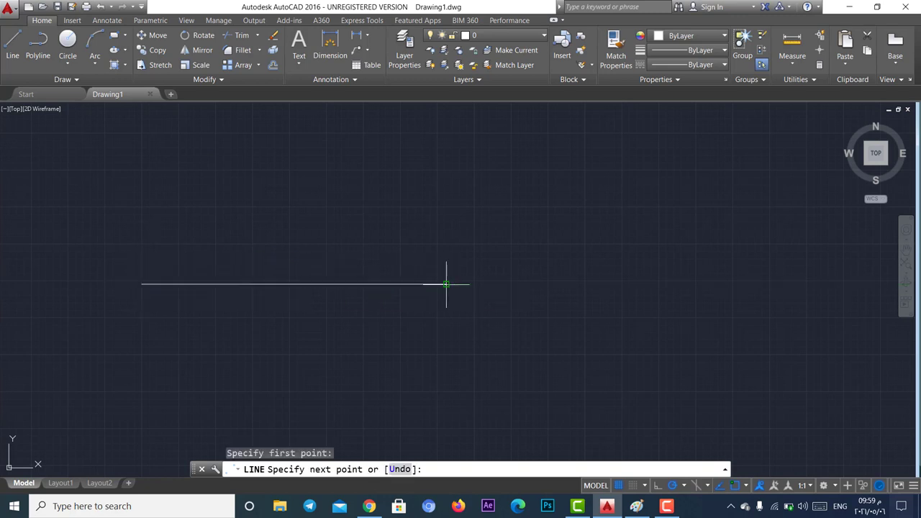
click(446, 284)
key(Return)
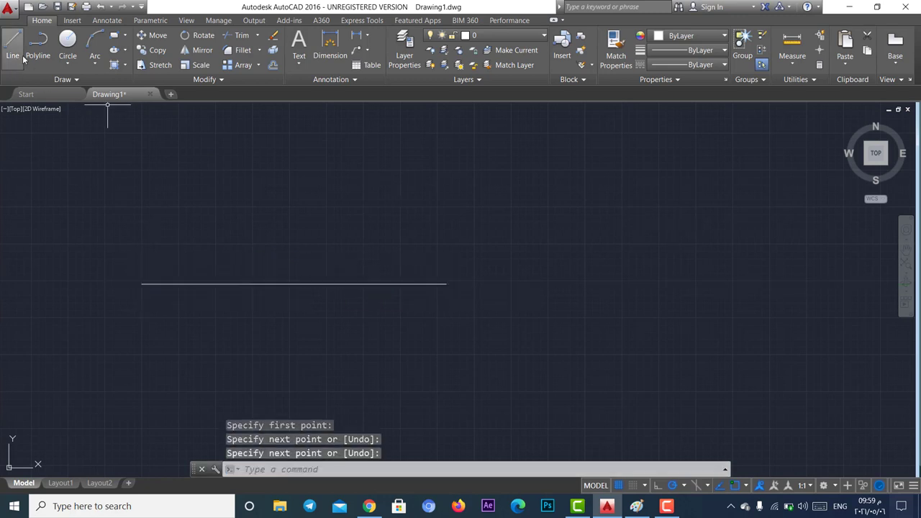
click(12, 45)
click(283, 228)
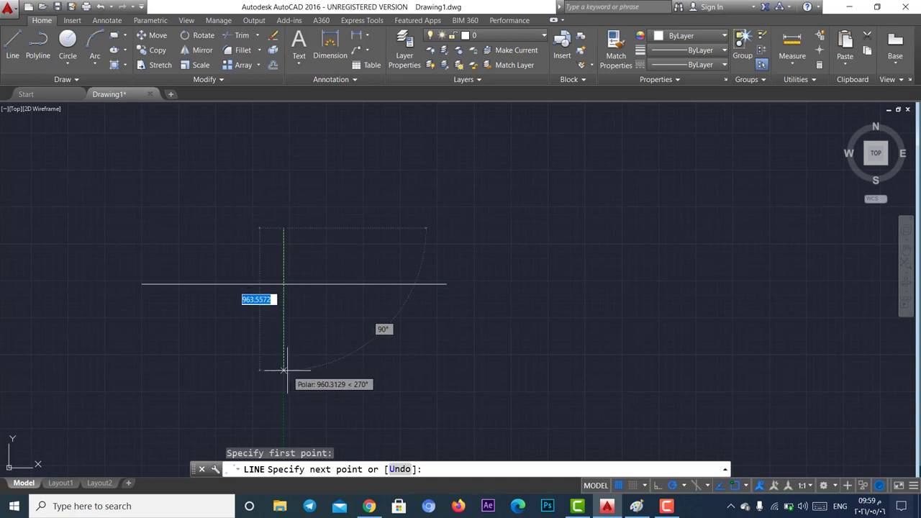
click(283, 370)
click(283, 370)
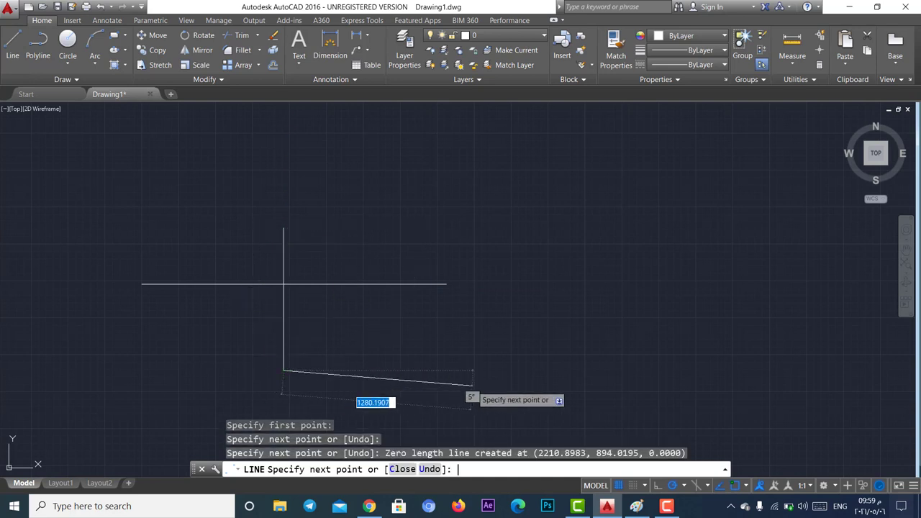
key(Return)
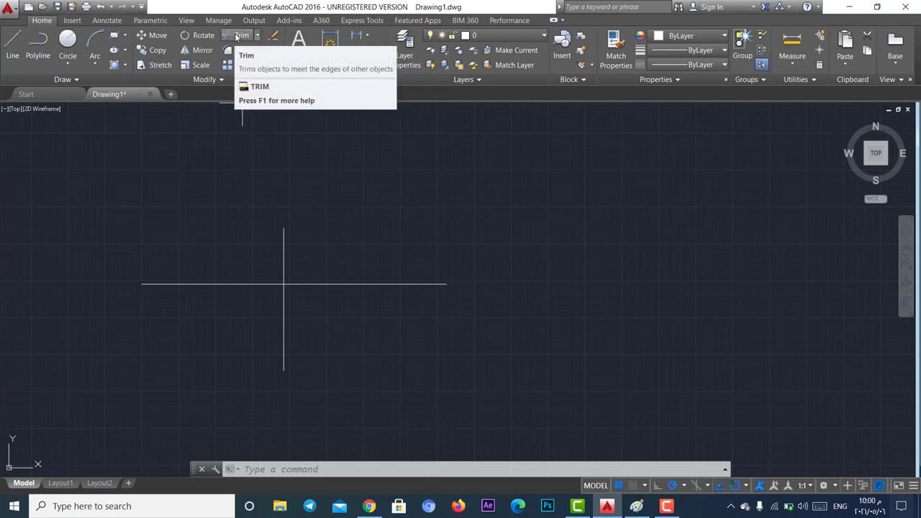
Trim away the upper vertical arm and right horizontal arm of the cross.
click(237, 37)
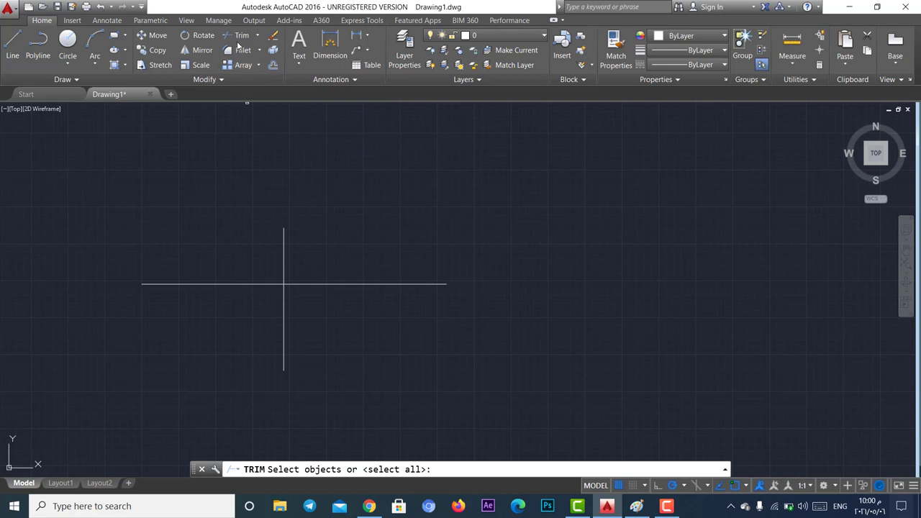
key(Return)
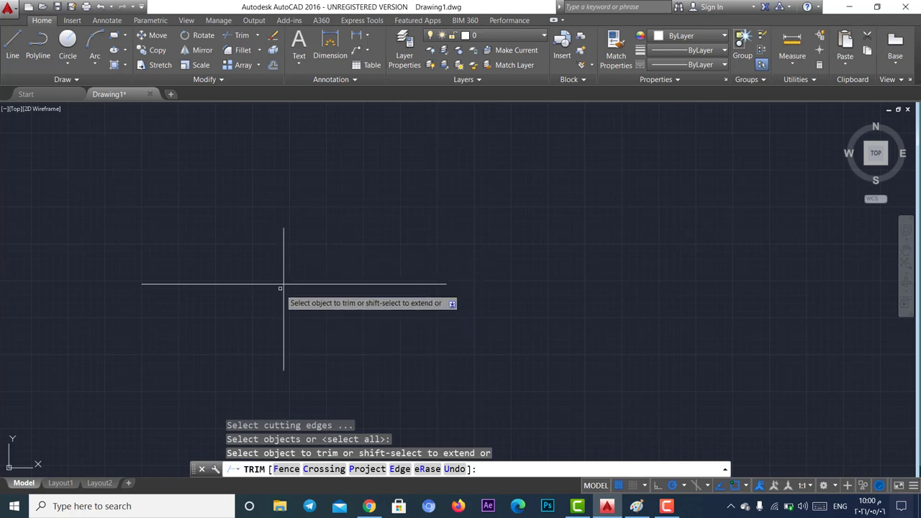
click(285, 263)
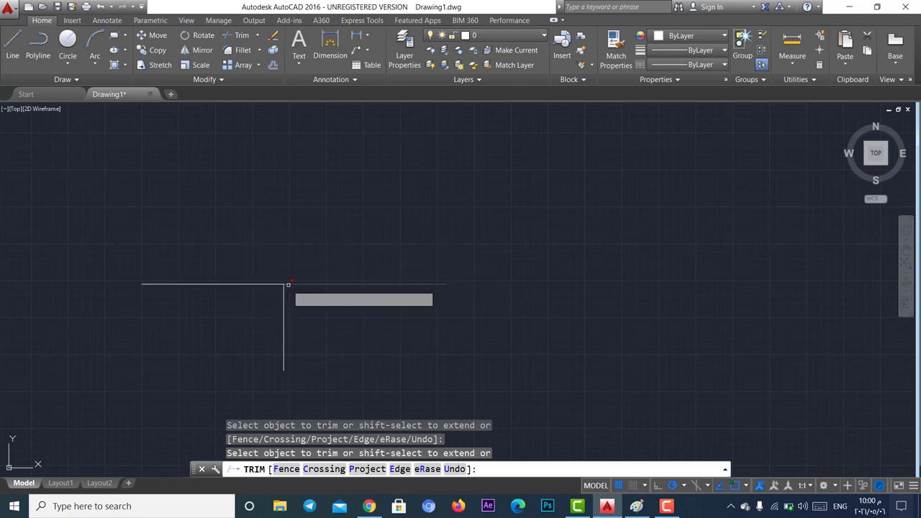
click(295, 284)
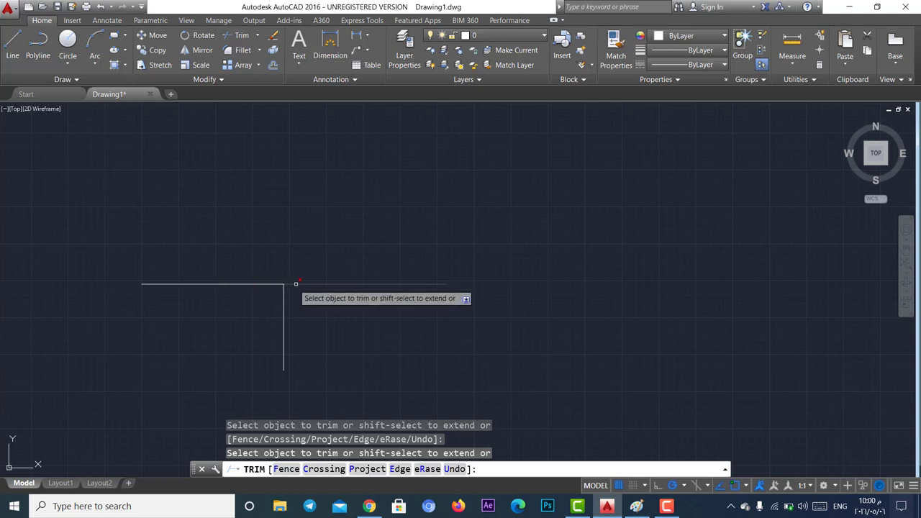
click(254, 284)
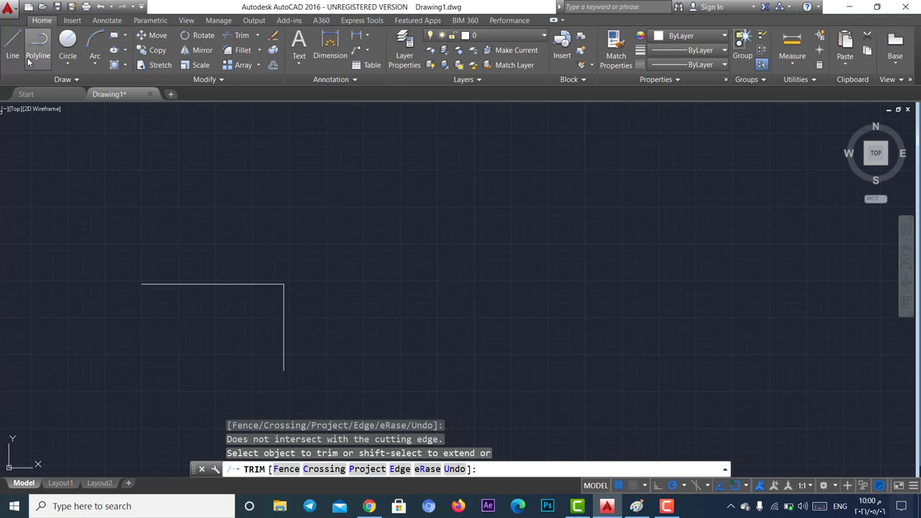
Draw a rectangle by two opposite corners.
click(125, 35)
click(136, 55)
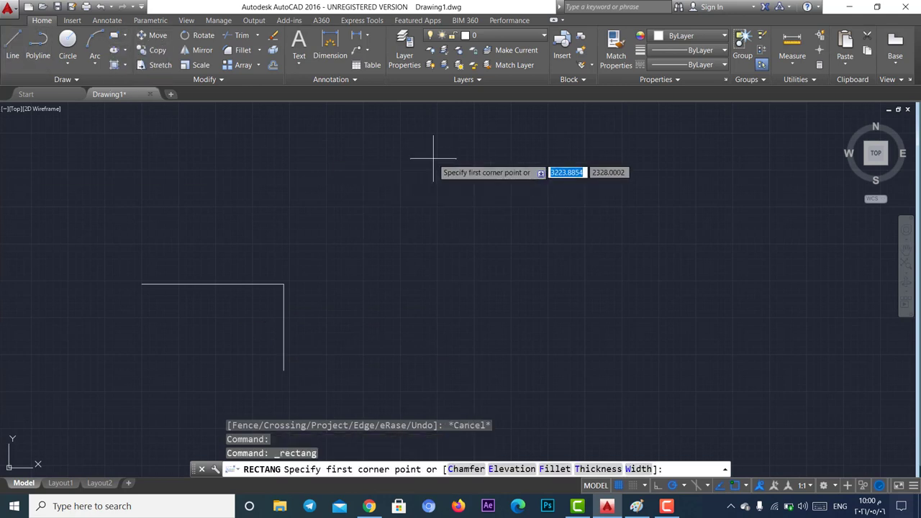
click(516, 159)
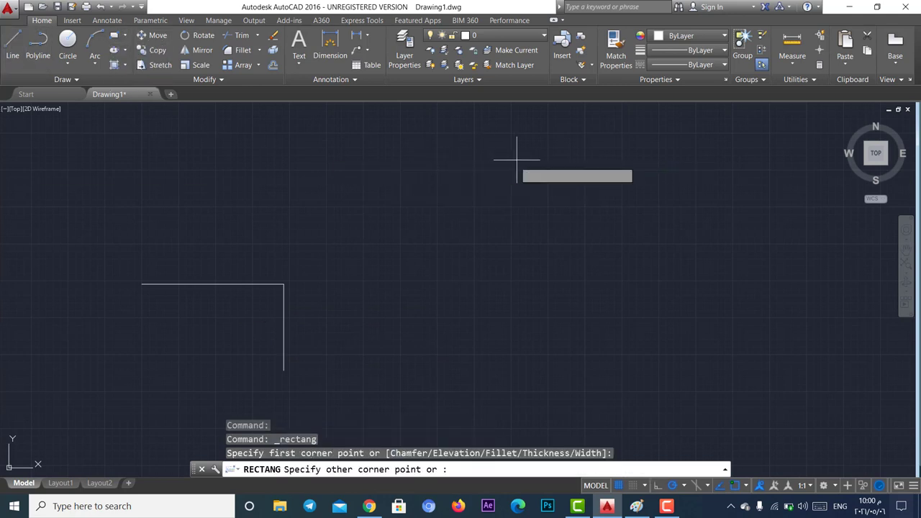
click(383, 262)
Draw a centre-radius circle overlapping the rectangle's bottom and shift it to sit centred beneath.
click(67, 58)
click(81, 86)
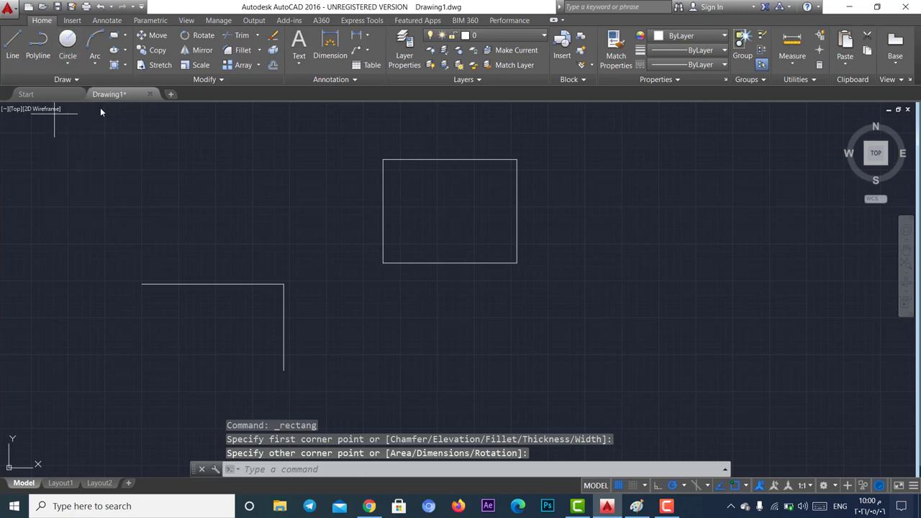
click(429, 282)
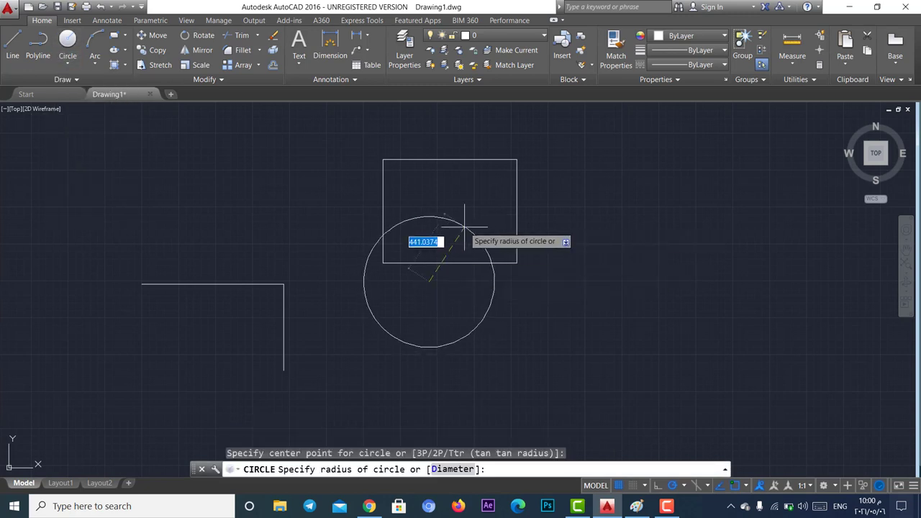
click(467, 229)
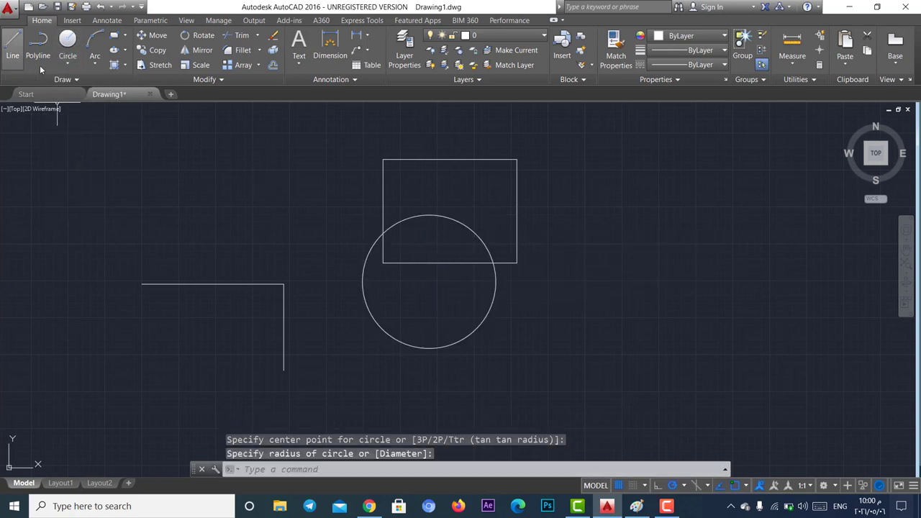
click(465, 224)
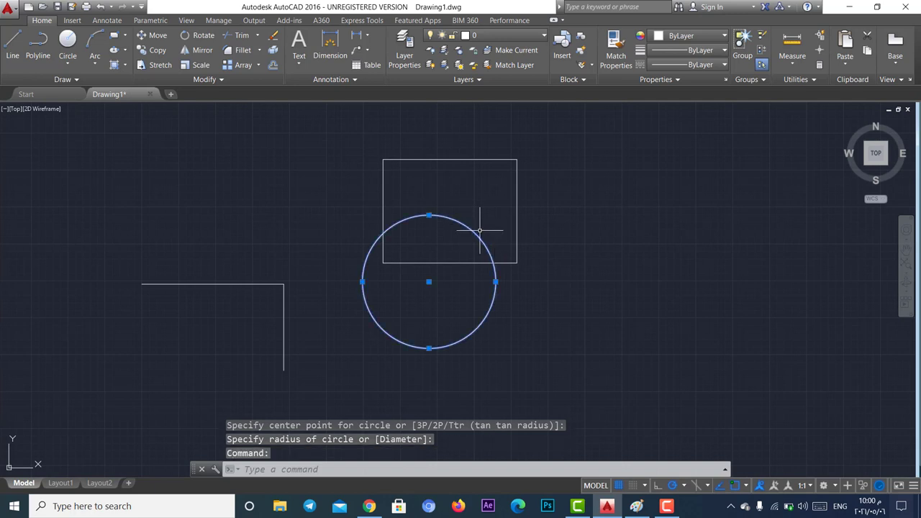
drag(474, 230, 494, 244)
click(709, 307)
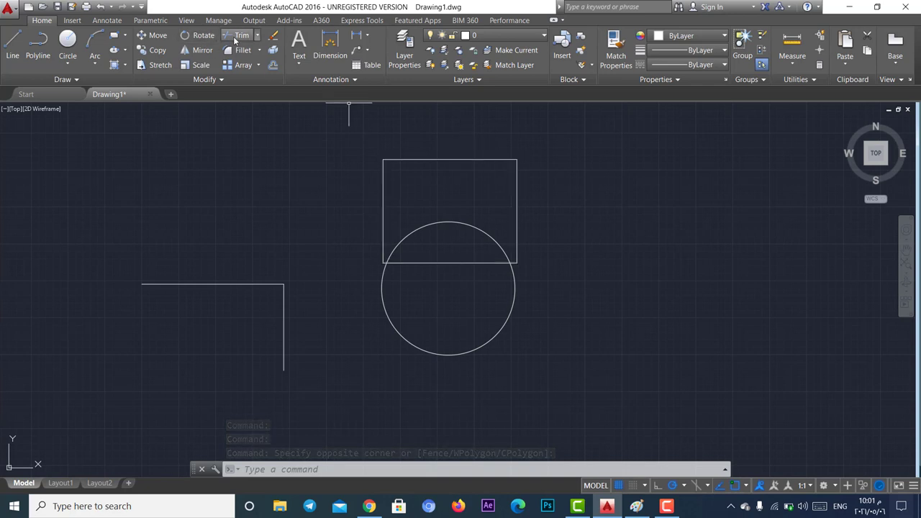
Trim the circle's lower arc and the rectangle's bottom edge between the arc ends.
click(236, 39)
key(Return)
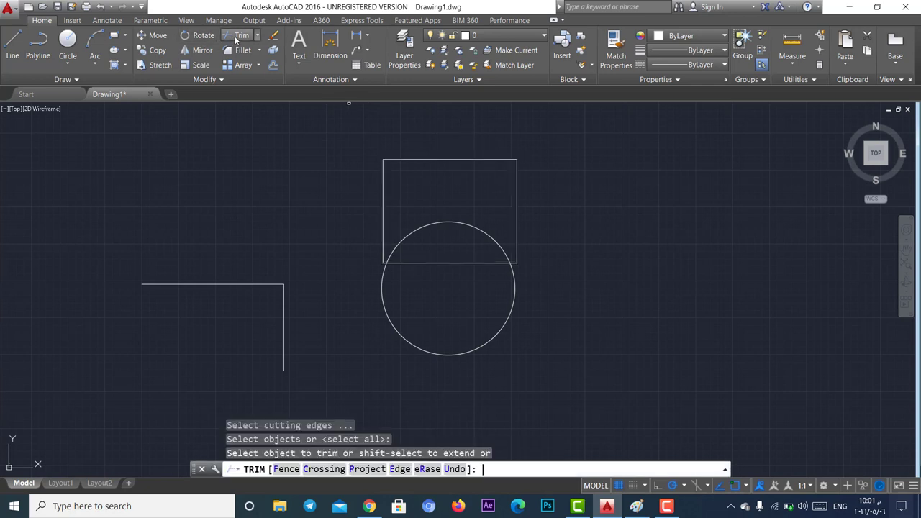
click(382, 311)
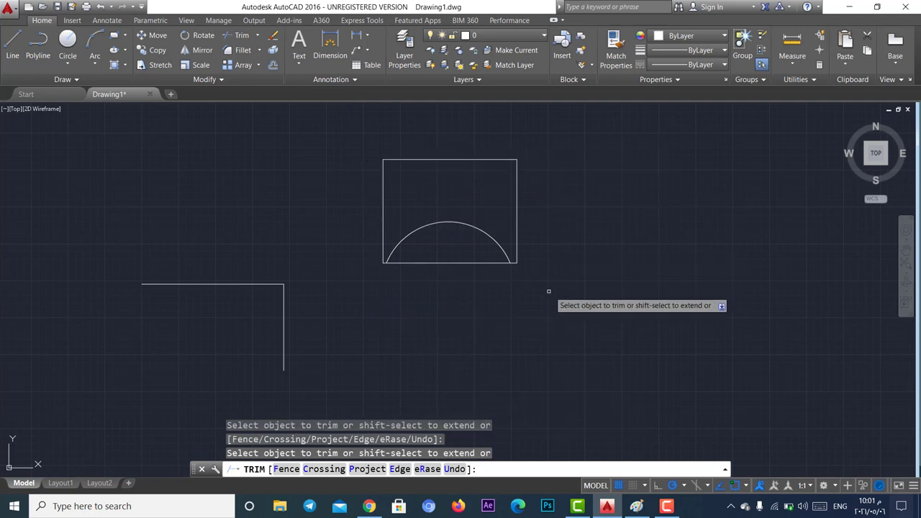
click(444, 262)
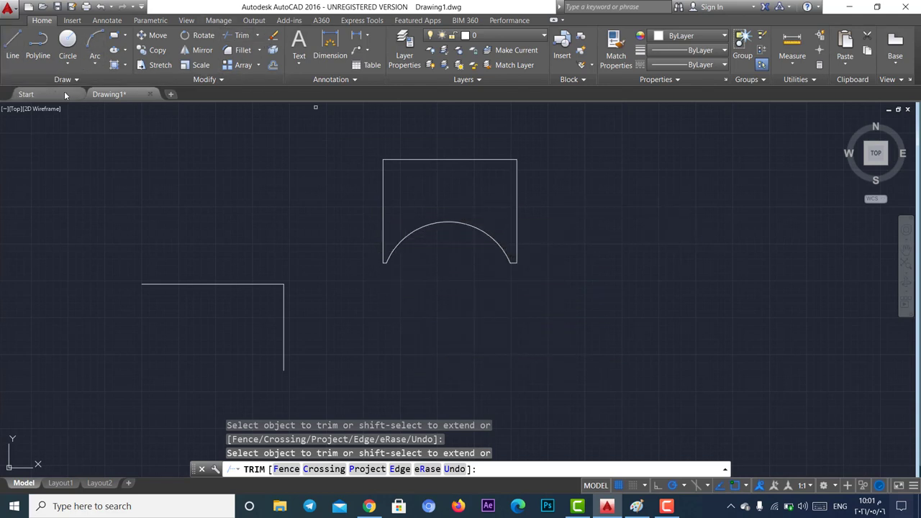
Copy the small upper-left circle from its centre to four spots right of the rectangle.
key(Escape)
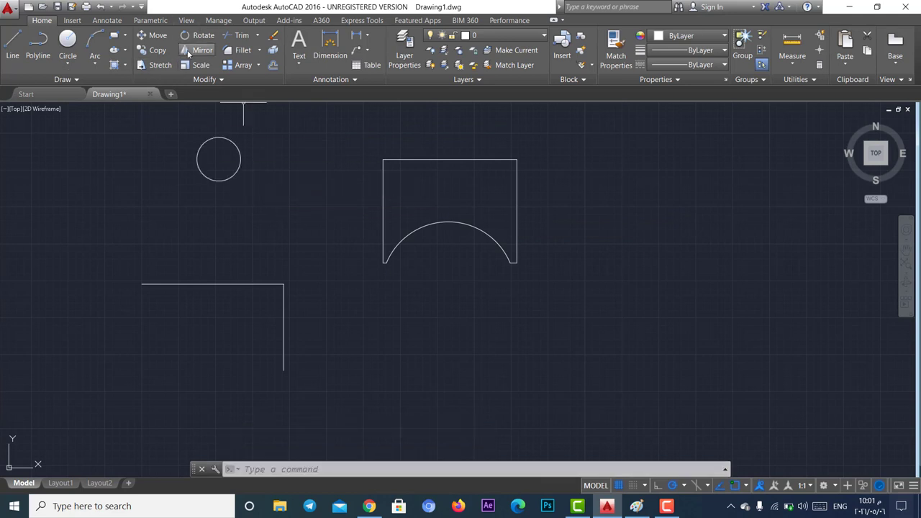
click(154, 53)
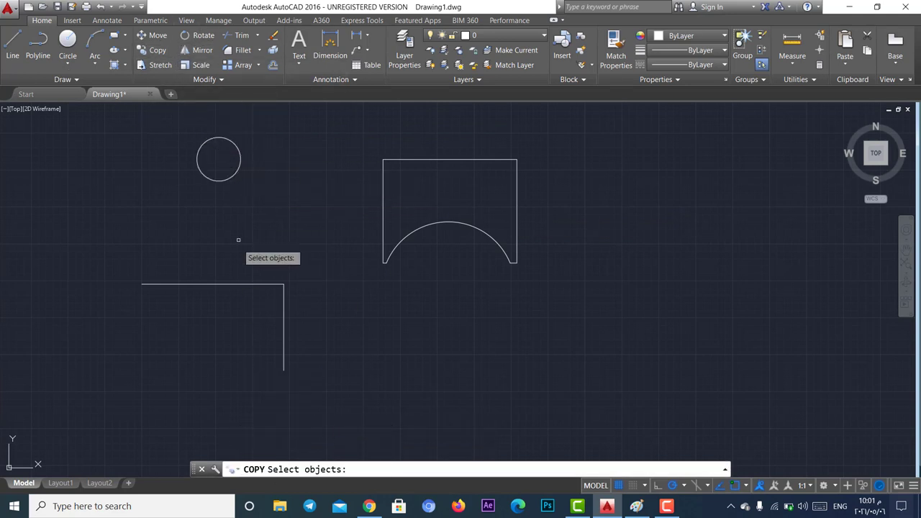
click(219, 181)
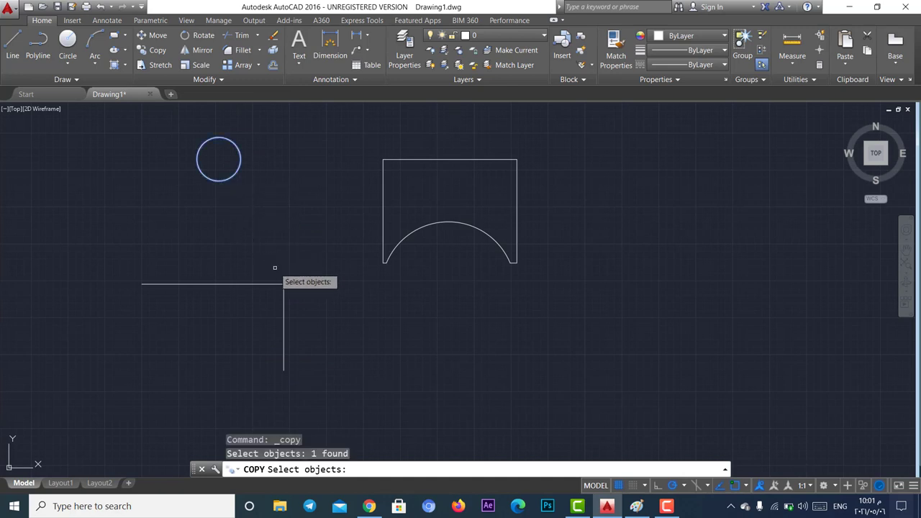
key(Return)
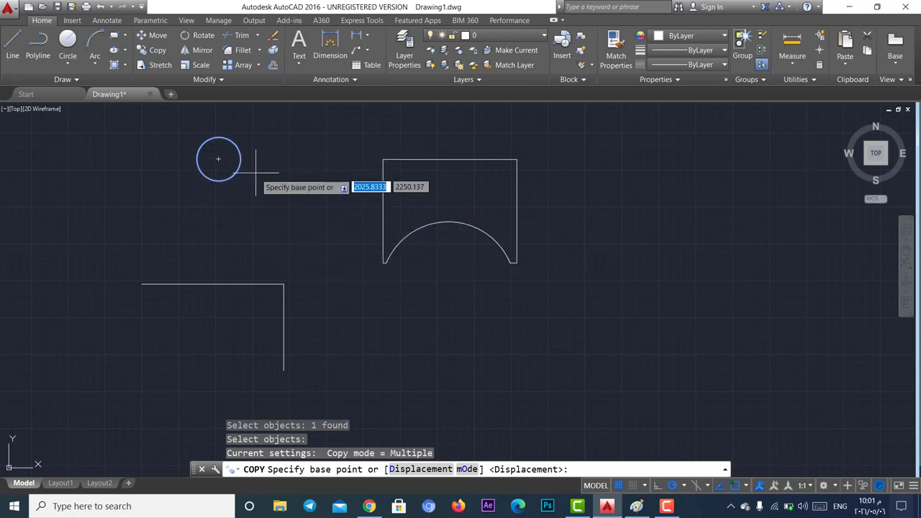
click(218, 158)
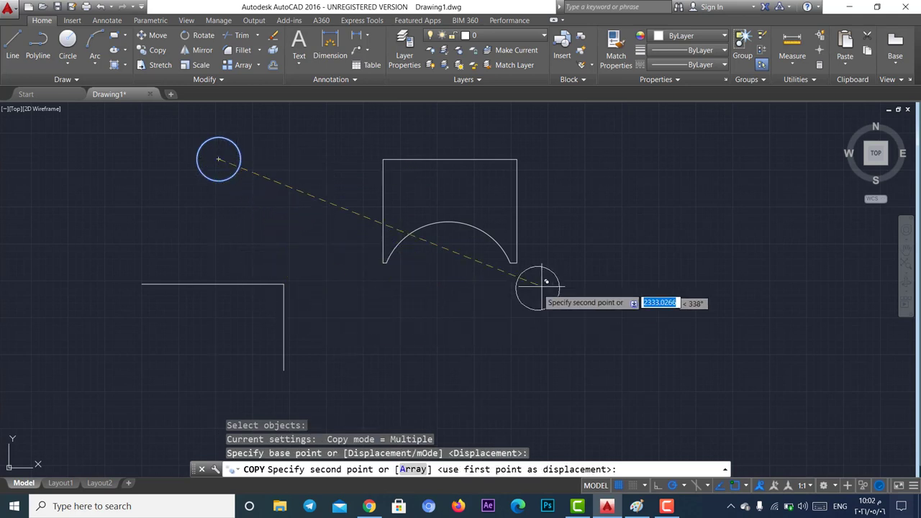
click(615, 157)
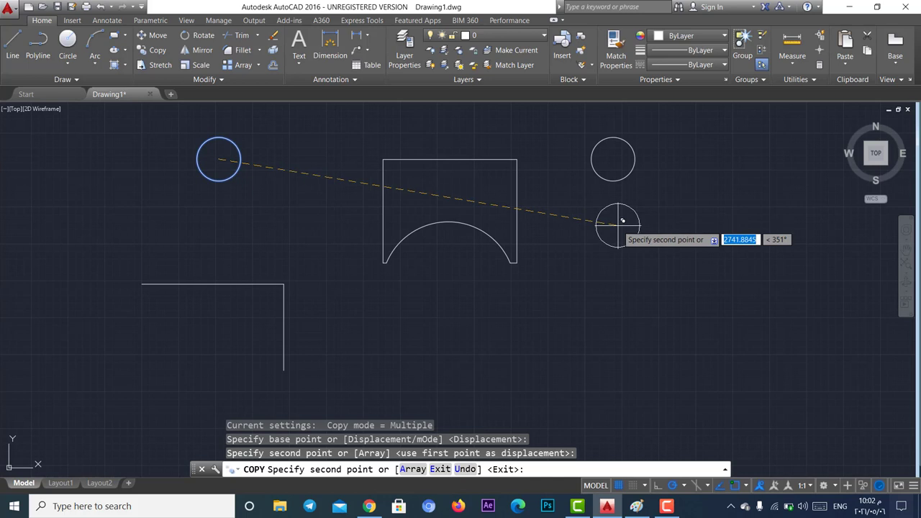
click(616, 224)
click(629, 305)
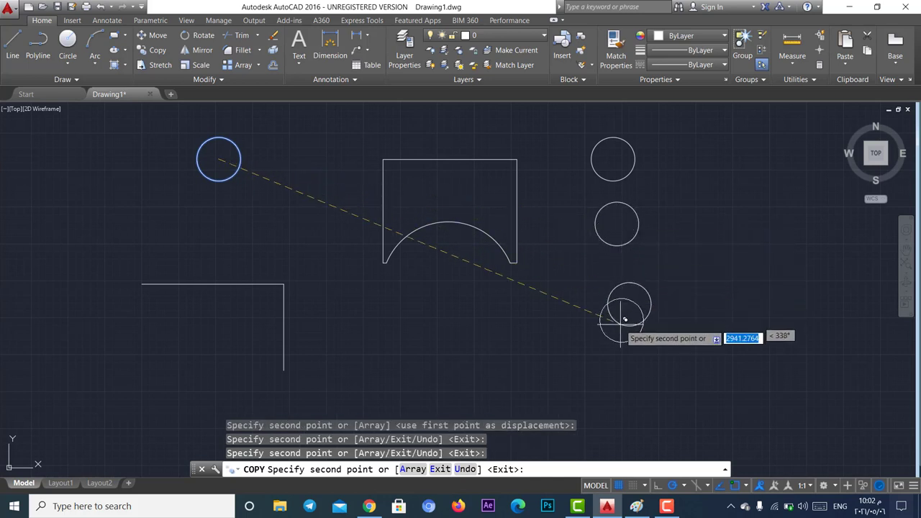
click(615, 367)
Place six more circle copies around the right side and top of the rectangle.
click(527, 375)
click(500, 315)
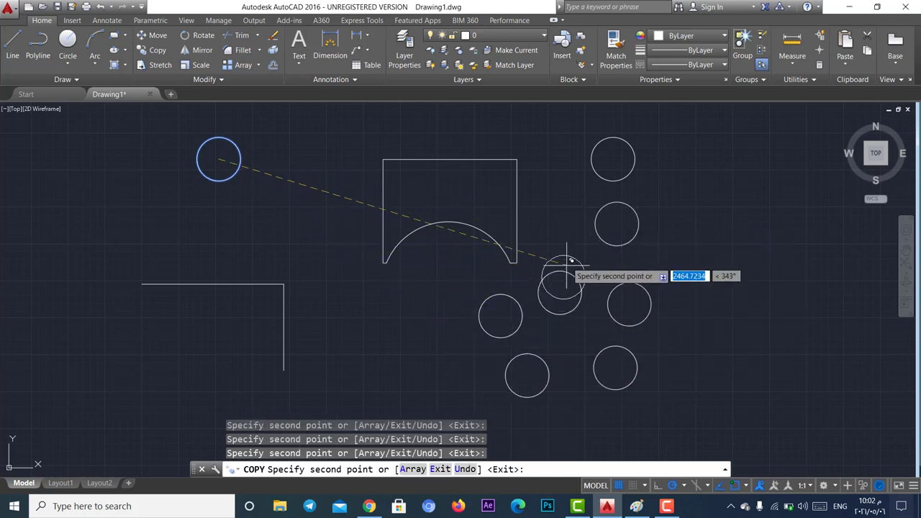
click(560, 293)
click(564, 217)
click(549, 159)
click(443, 139)
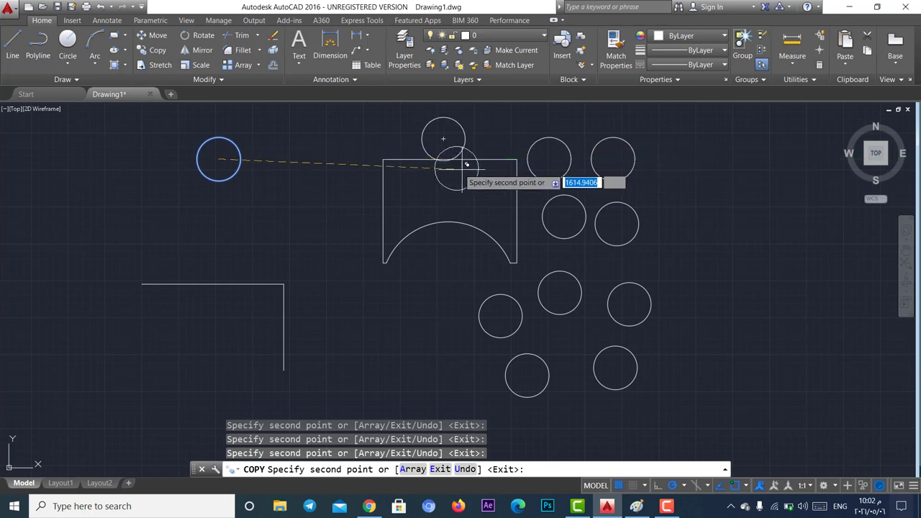
key(Escape)
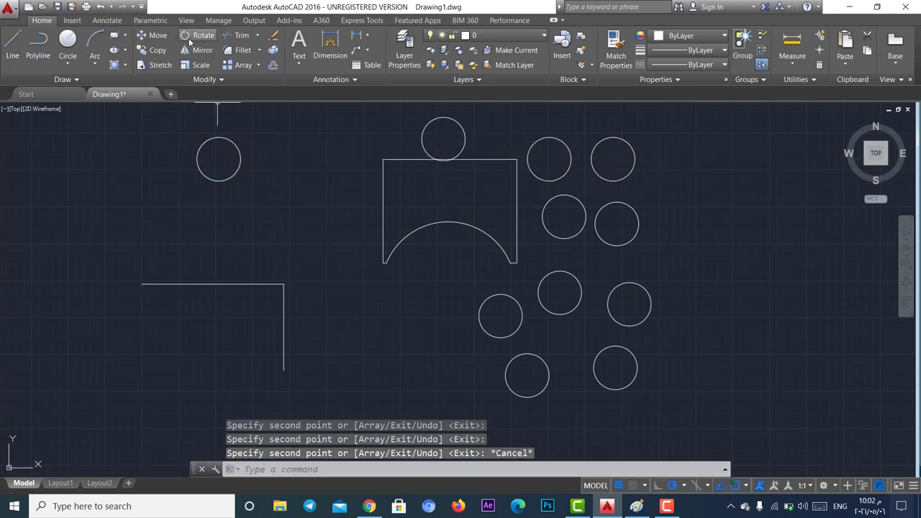
Draw a small square at the left of the drawing.
click(115, 36)
click(100, 199)
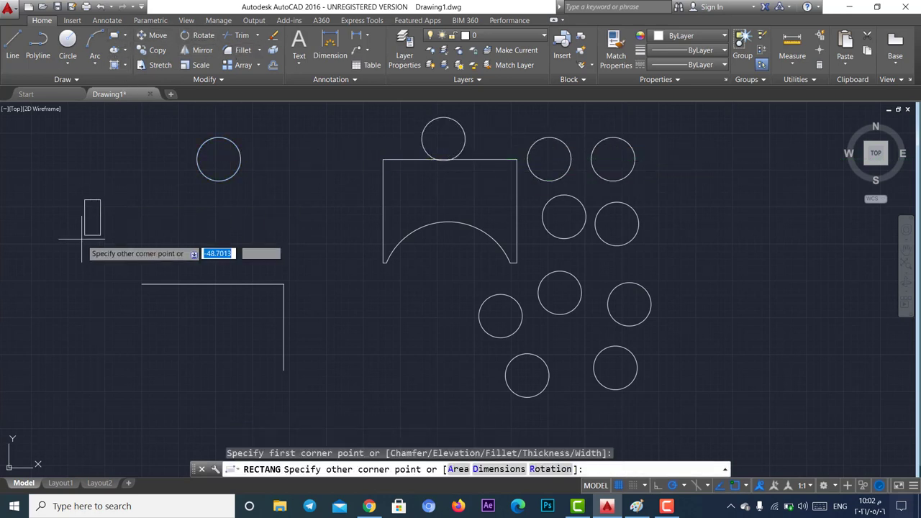
click(57, 245)
click(57, 245)
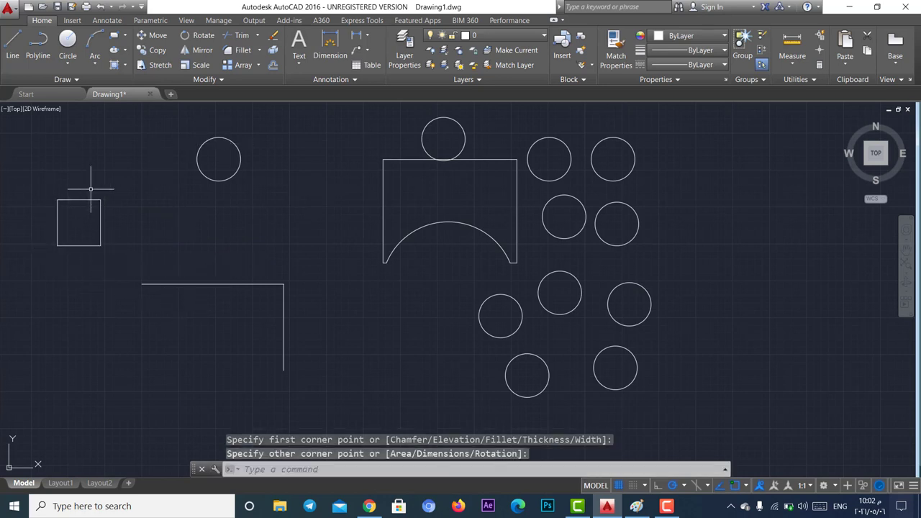
Copy the square from its corner to several spots scattered across the canvas.
click(157, 50)
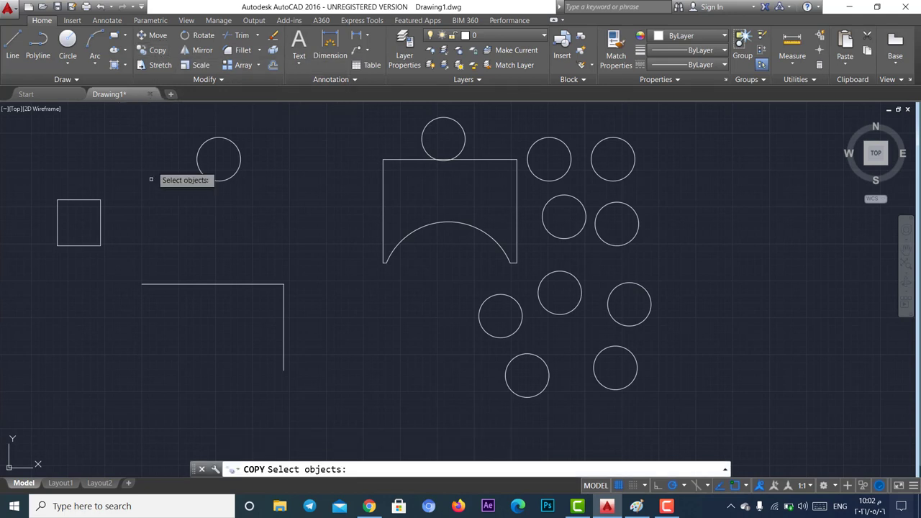
click(89, 199)
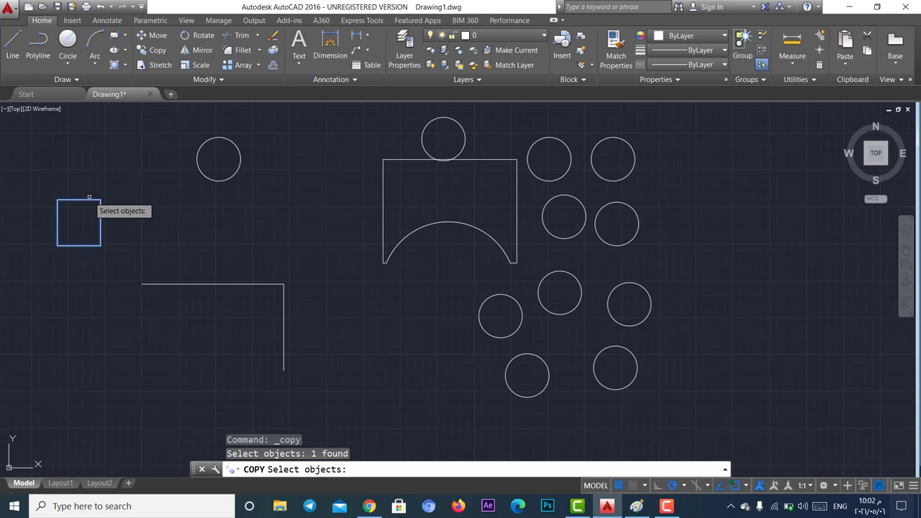
key(Return)
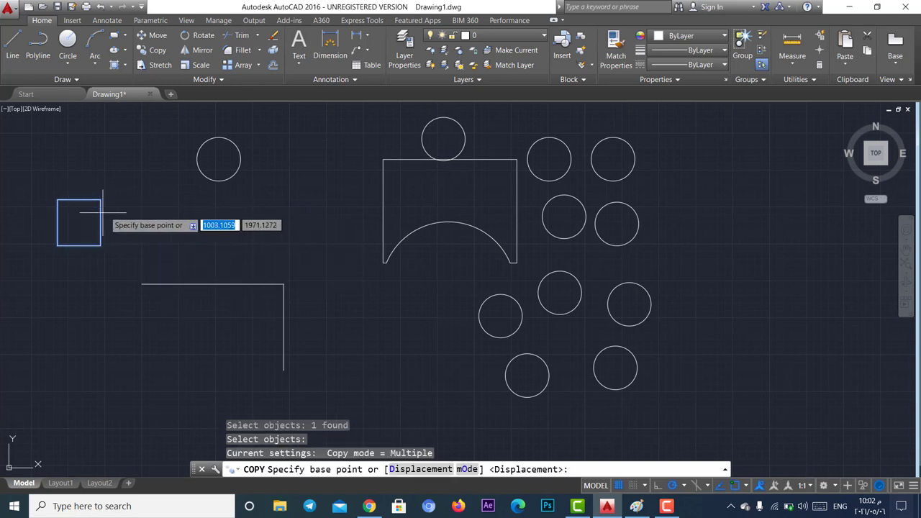
click(100, 200)
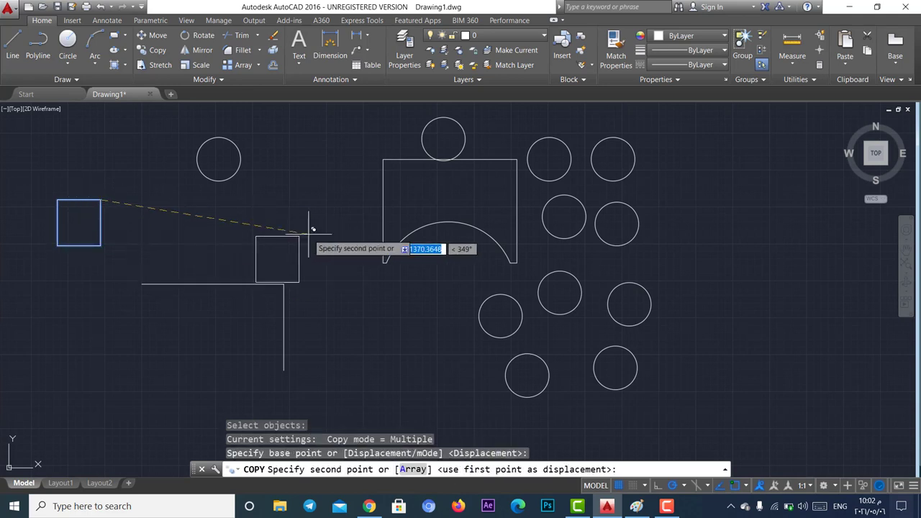
click(270, 200)
click(338, 264)
click(388, 332)
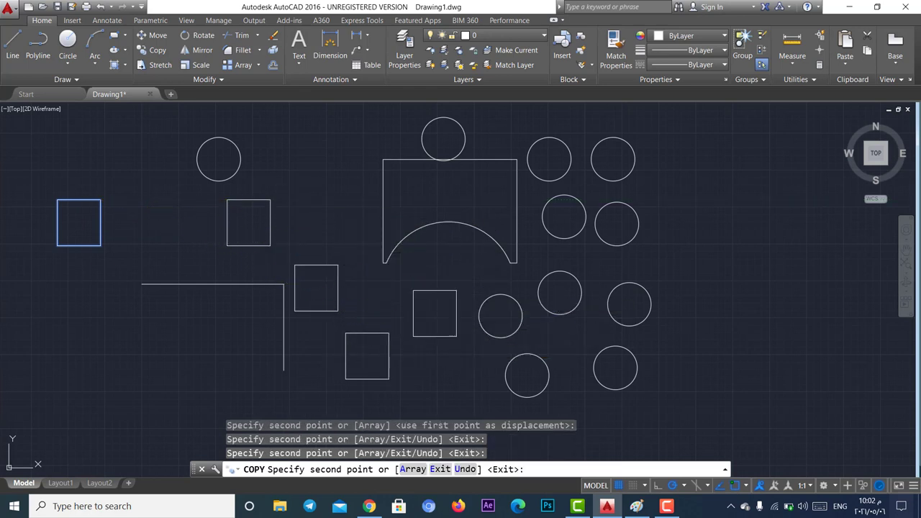
click(456, 290)
click(770, 248)
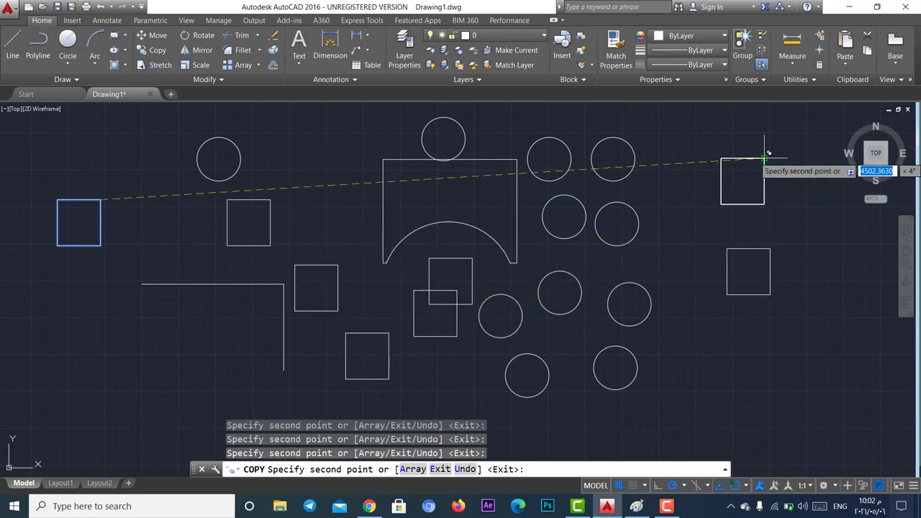
click(764, 157)
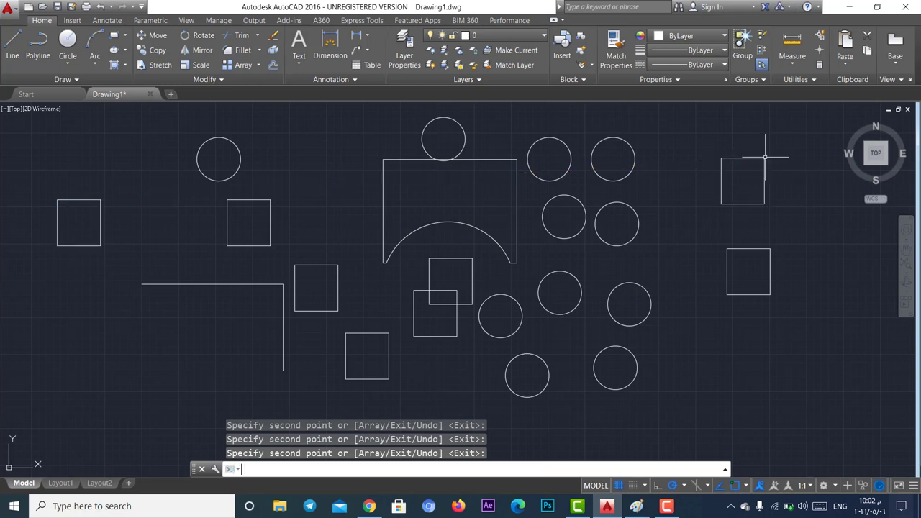
key(Escape)
key(Escape)
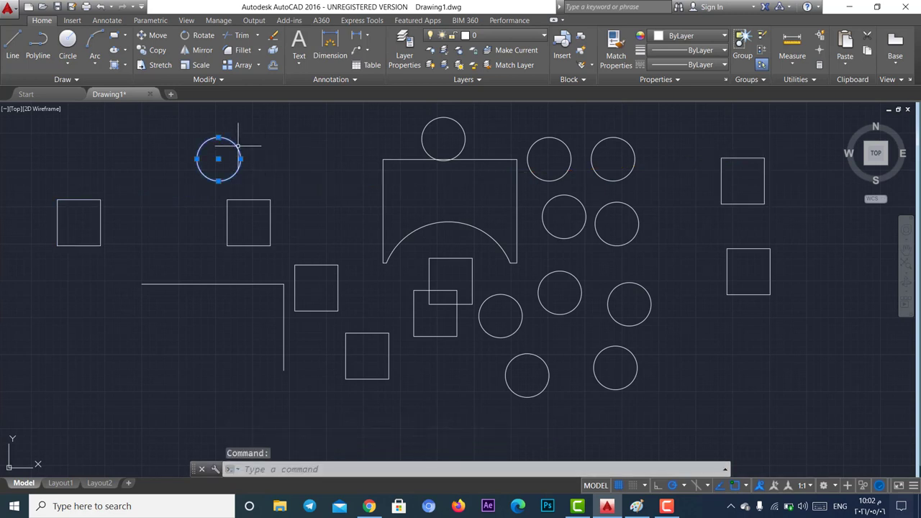
Move the upper-left circle by its centre grip into the centre of the leftmost square.
drag(227, 142, 235, 143)
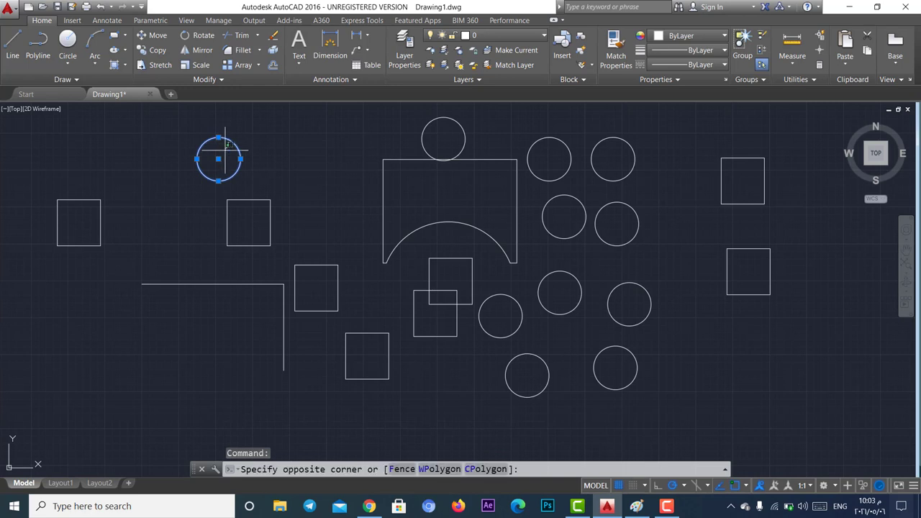
click(218, 158)
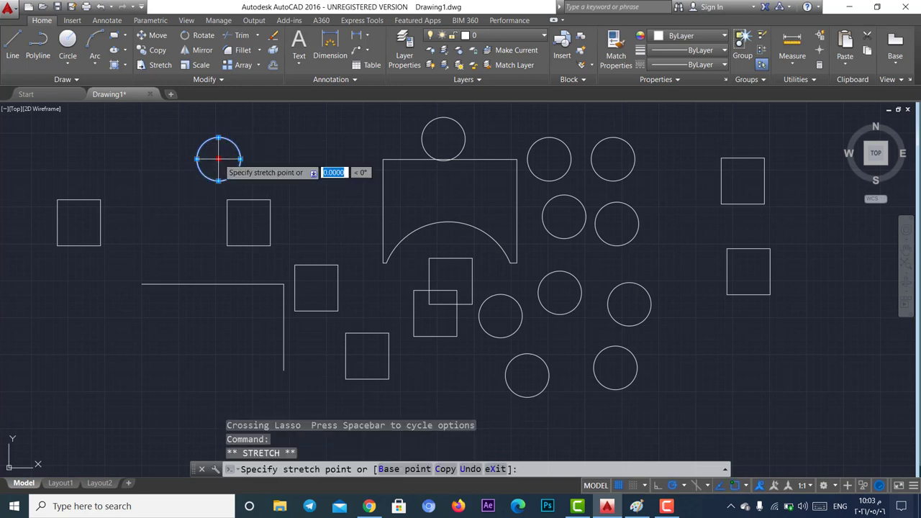
click(80, 222)
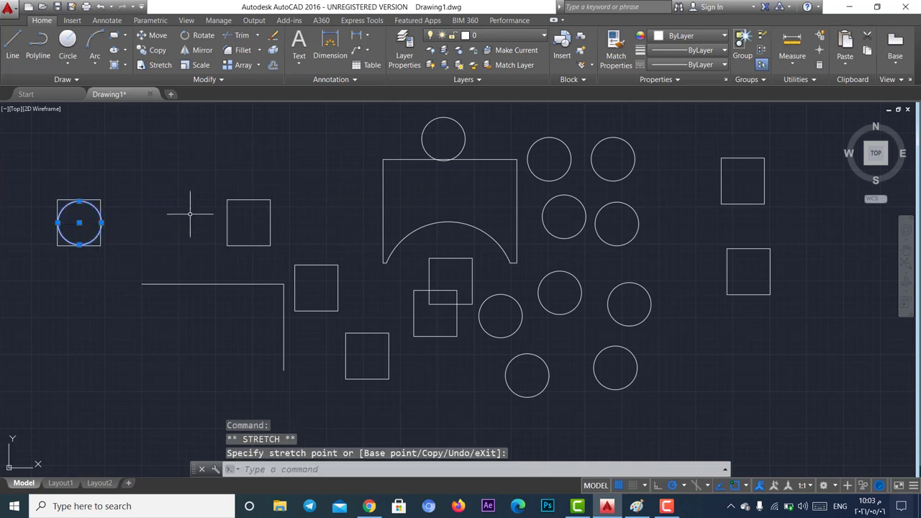
key(Escape)
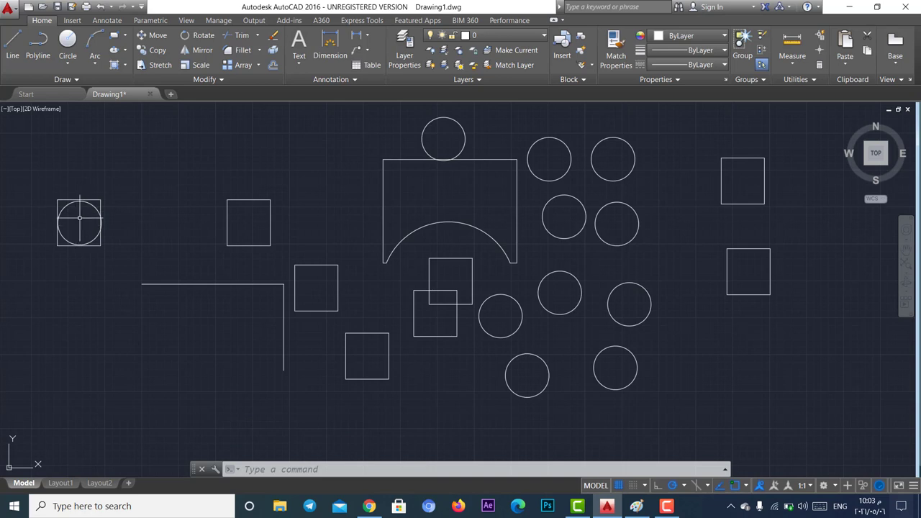
Copy the circle-and-square pair from the circle centre to eight spots across the left and middle.
click(153, 50)
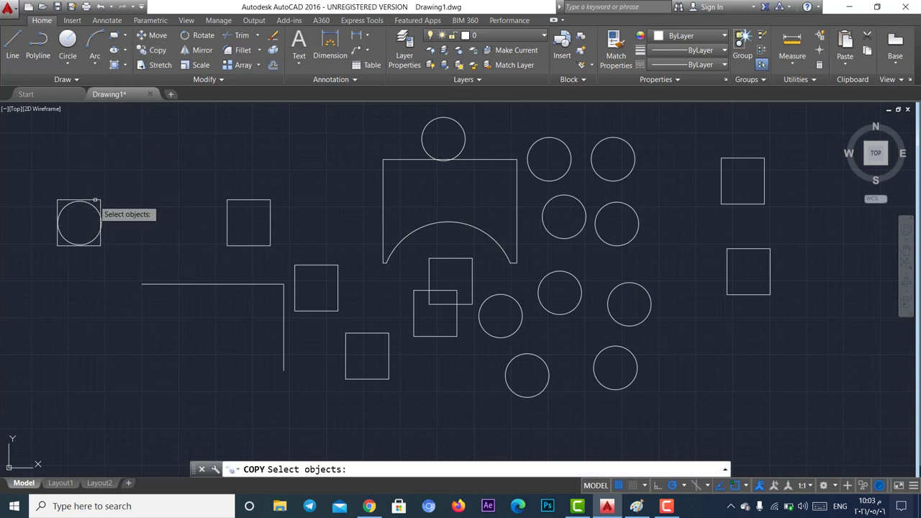
mouse_move(132, 172)
mouse_down()
mouse_move(38, 249)
mouse_move(91, 281)
mouse_move(91, 165)
mouse_move(123, 200)
mouse_move(5, 222)
mouse_move(112, 277)
mouse_up()
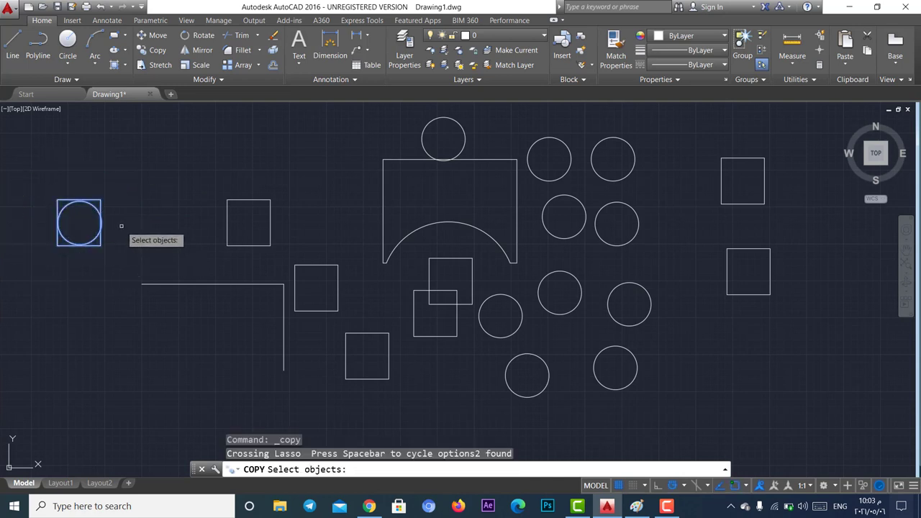
key(Return)
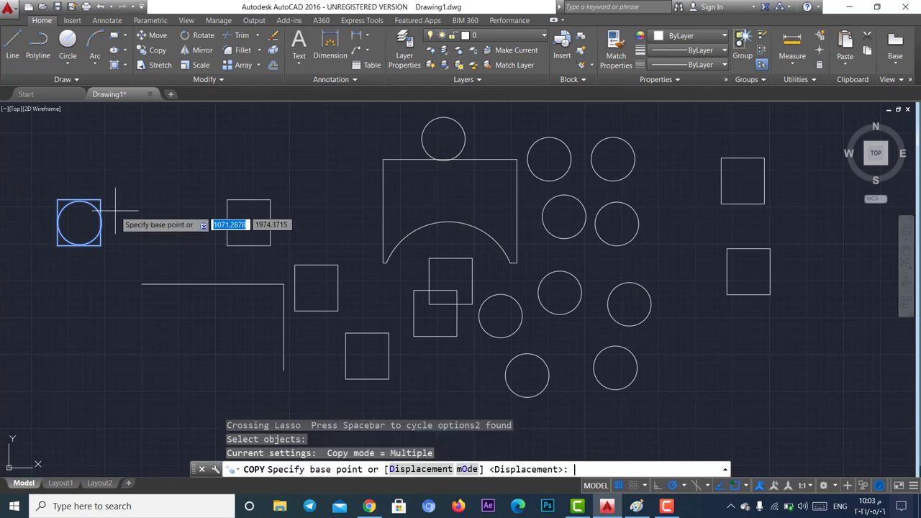
click(79, 223)
click(167, 157)
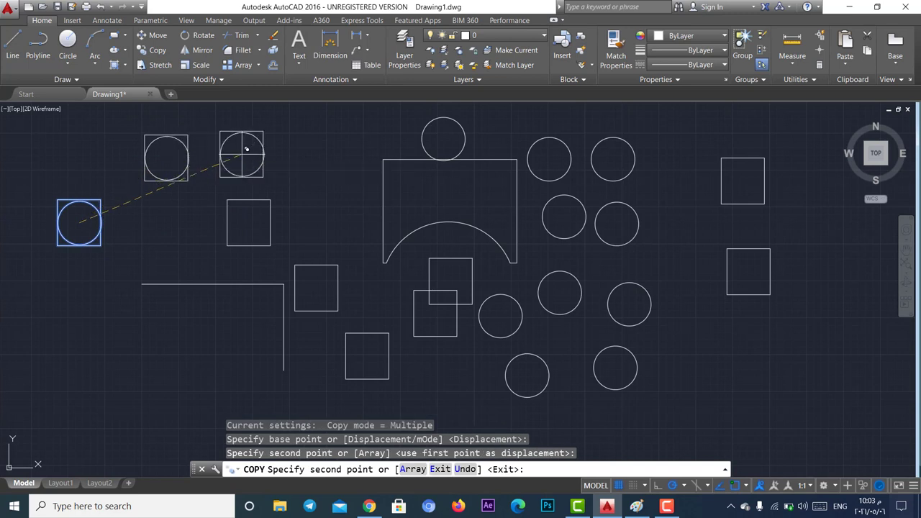
click(241, 154)
click(314, 174)
click(340, 227)
click(205, 329)
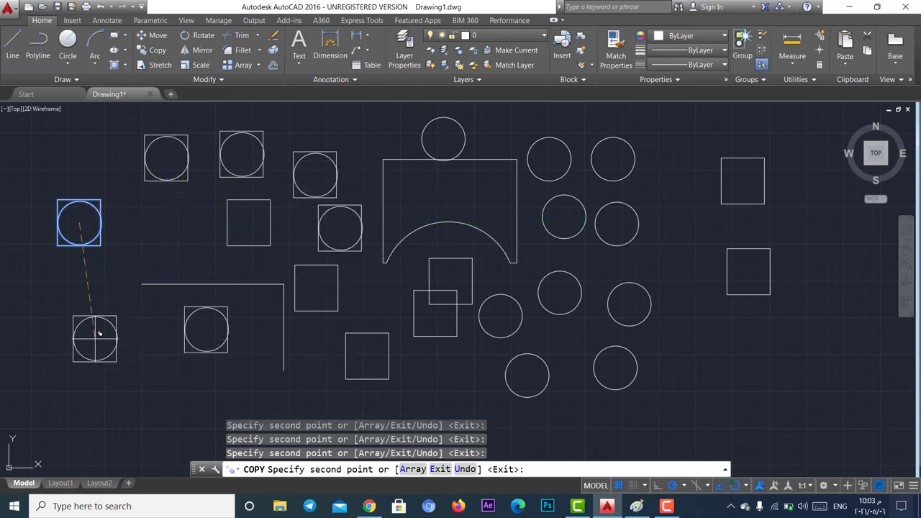
click(95, 338)
click(165, 244)
click(464, 192)
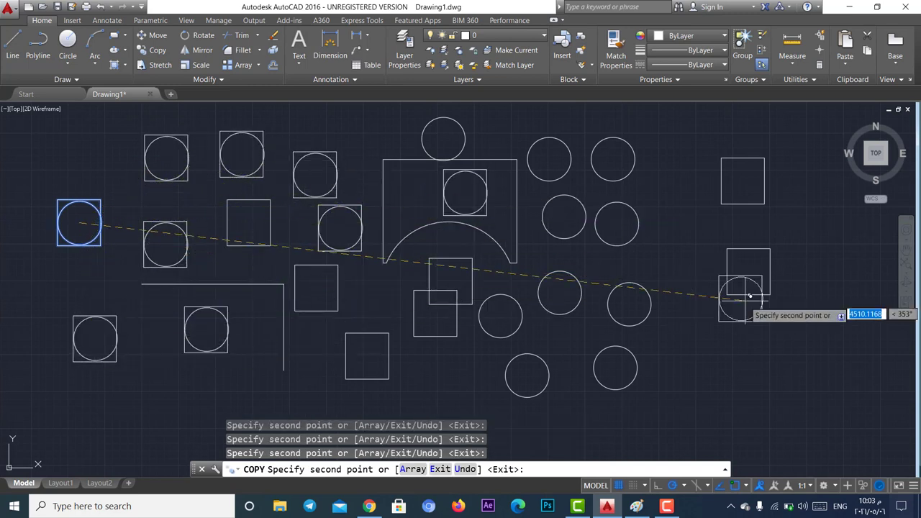
Place ten more circle-in-square copies along the right side, middle and lower left.
click(763, 366)
click(711, 420)
click(702, 334)
click(691, 259)
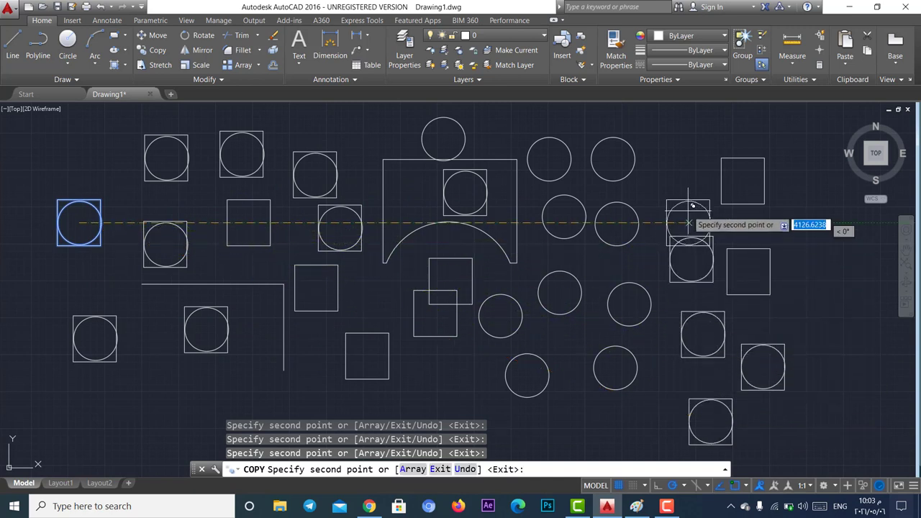
click(689, 165)
click(514, 132)
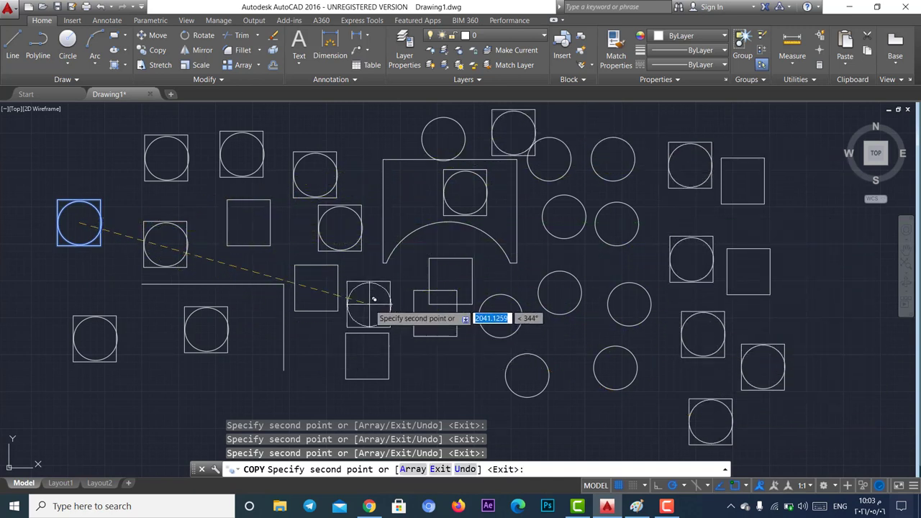
click(370, 298)
click(259, 387)
click(170, 403)
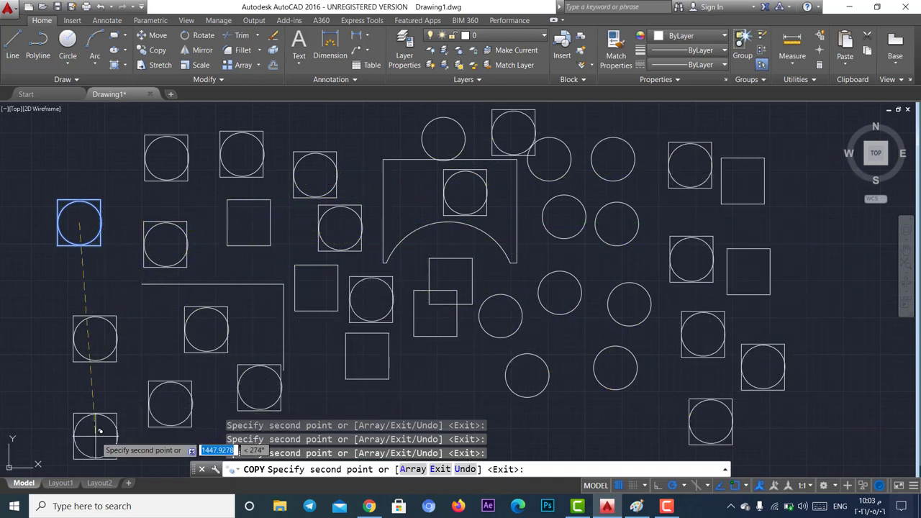
click(95, 436)
key(Escape)
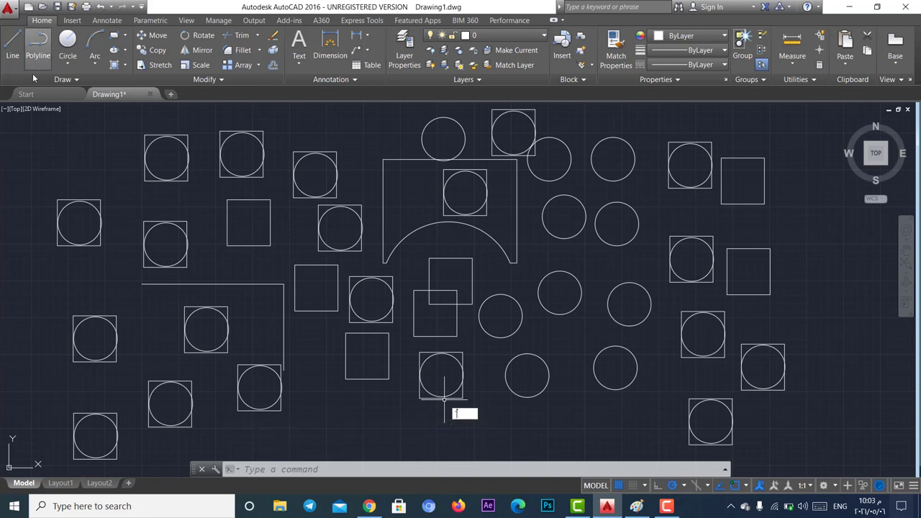
Create a new drawing from the acadiso.dwt template.
click(10, 12)
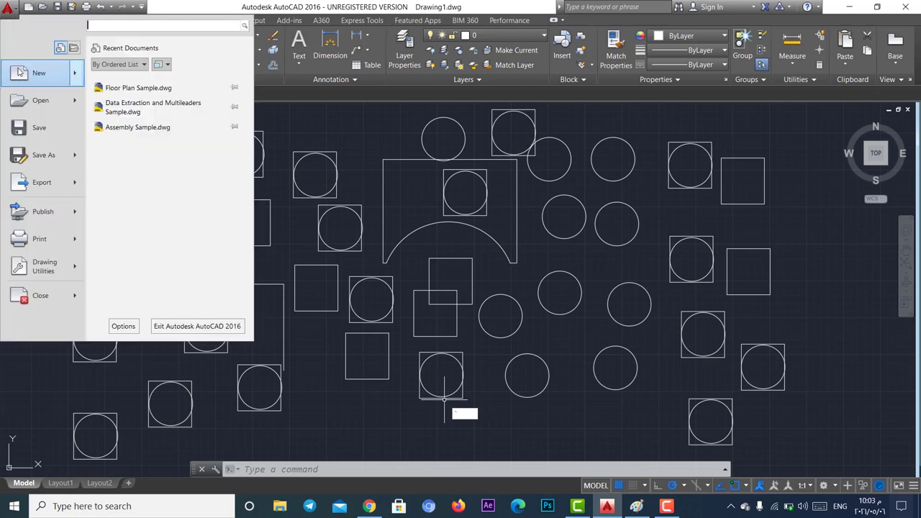
click(22, 75)
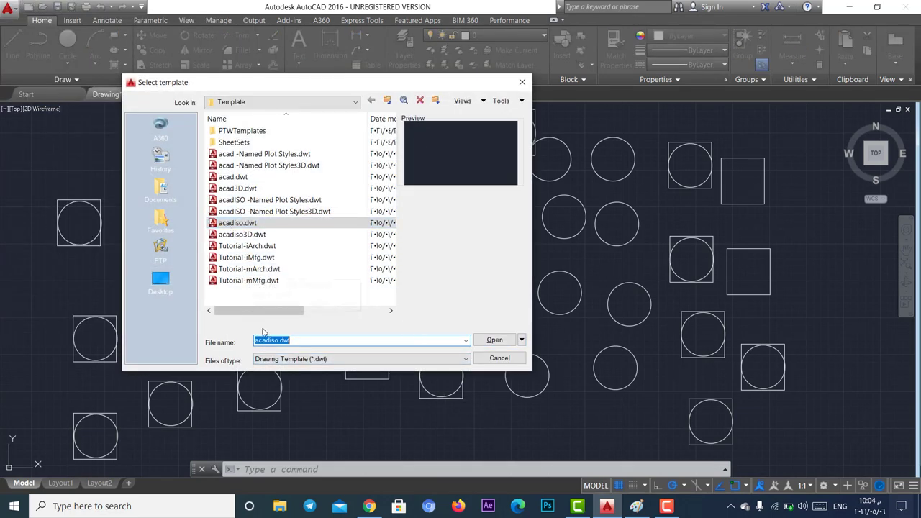
click(489, 344)
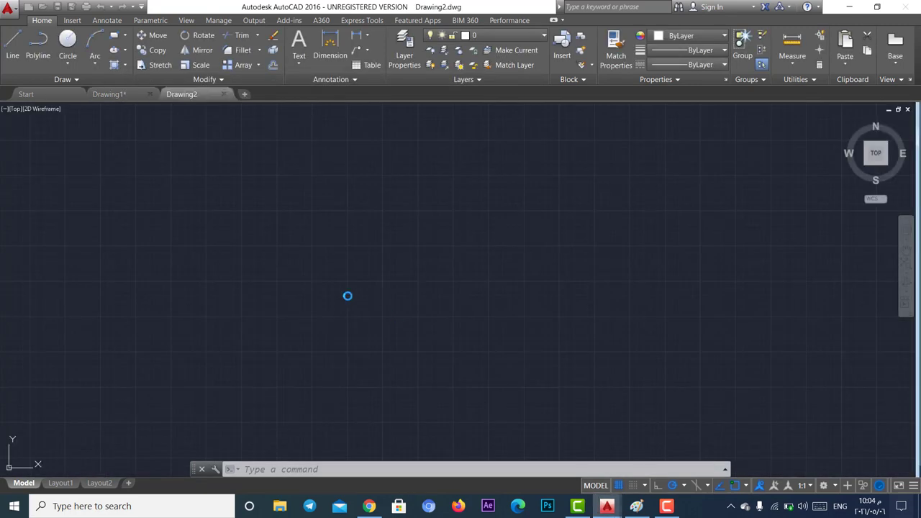
Close Drawing1 without saving its changes.
click(119, 93)
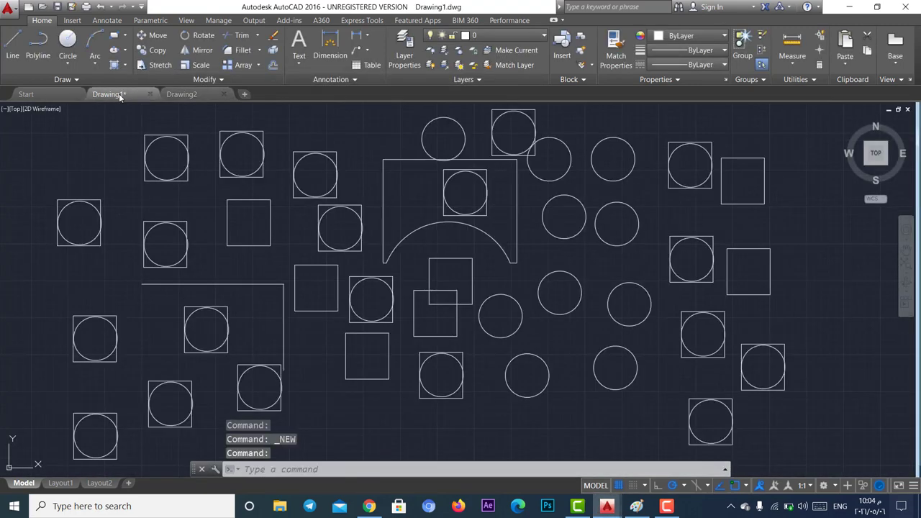
click(149, 94)
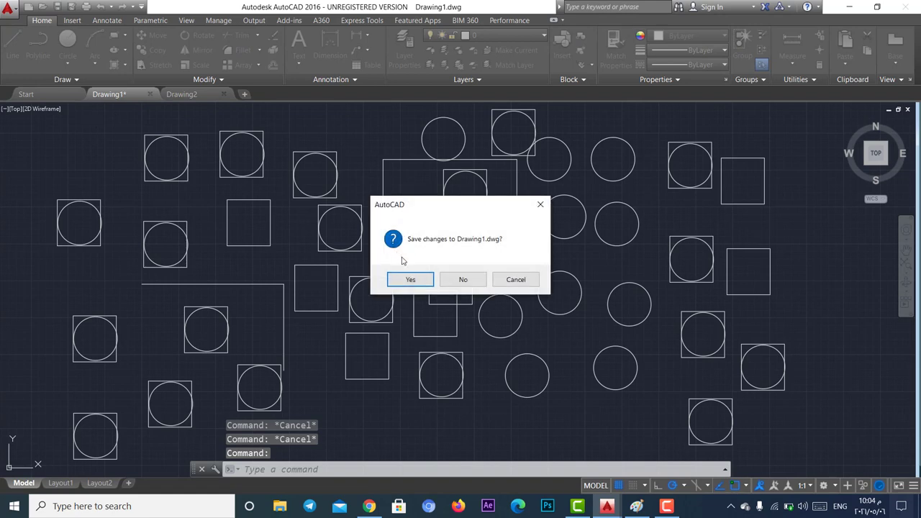
click(462, 279)
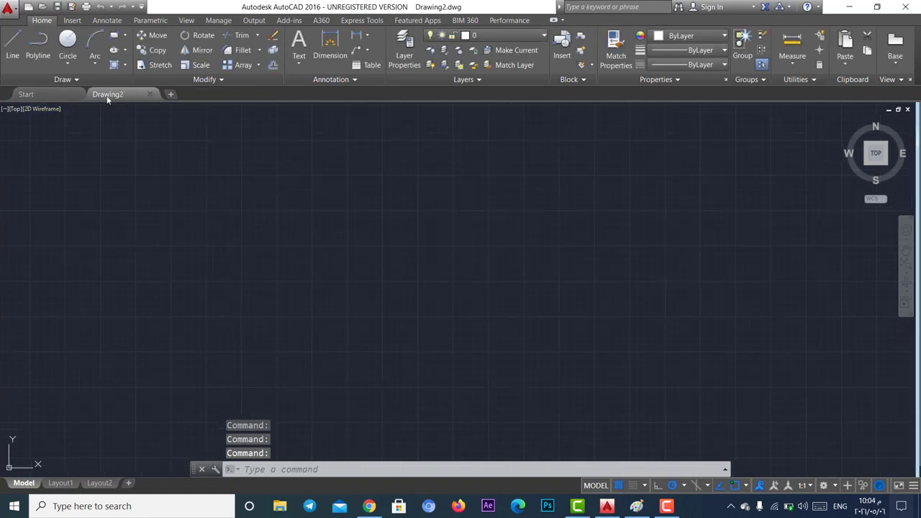
In Paint, trace red lines along the flange's top, bottom and left edges between the corner holes.
click(636, 505)
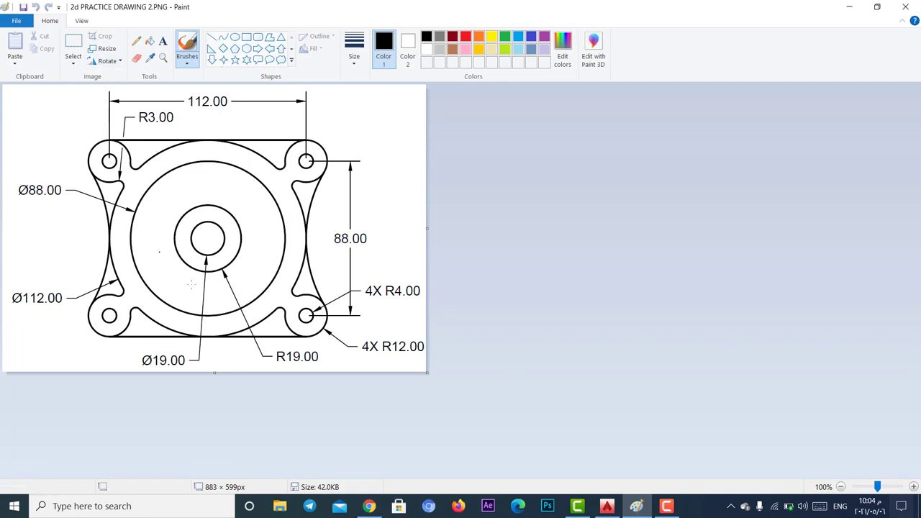
click(248, 358)
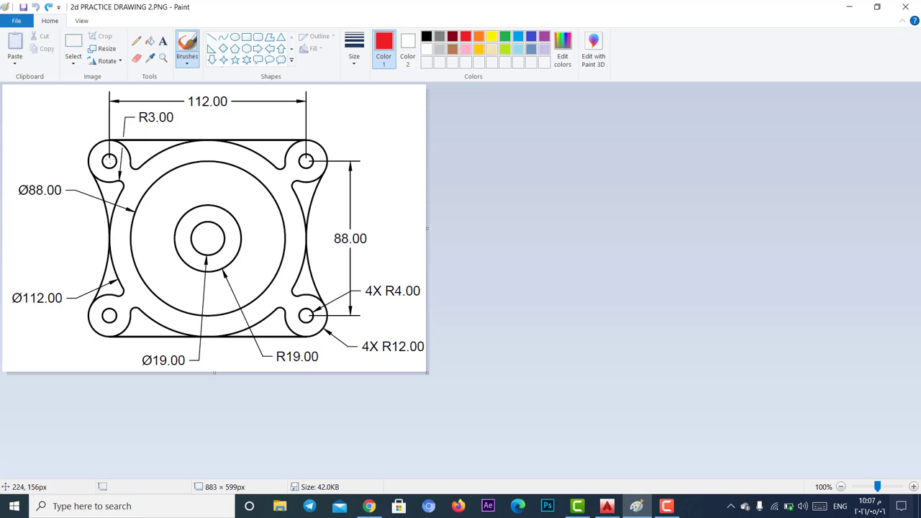
drag(110, 160, 243, 156)
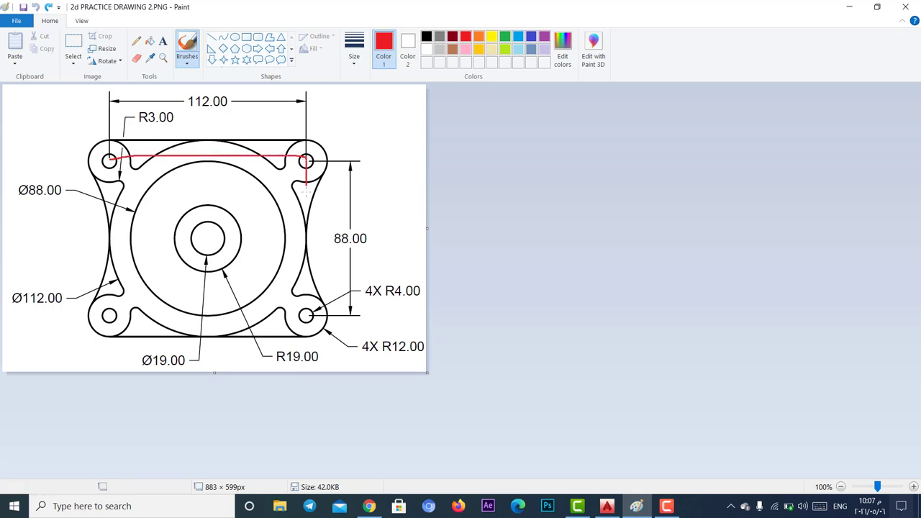
drag(300, 317, 177, 321)
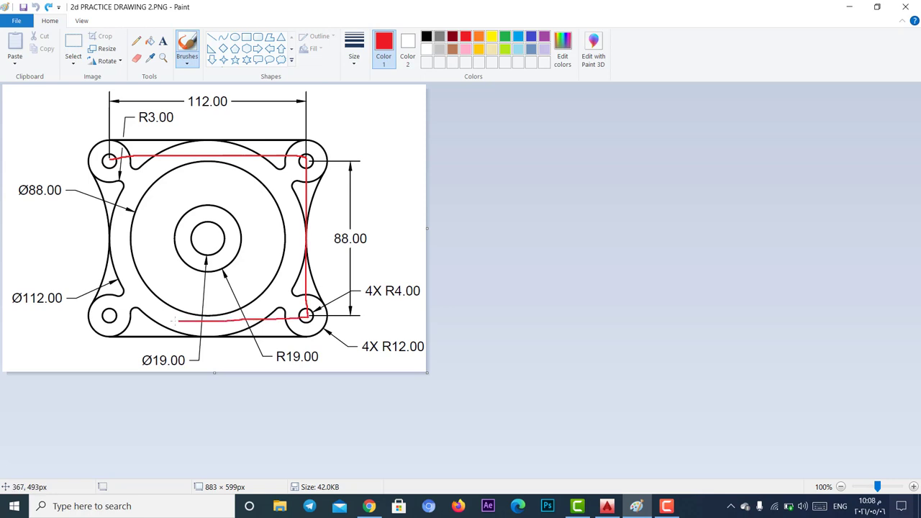
drag(109, 314, 109, 163)
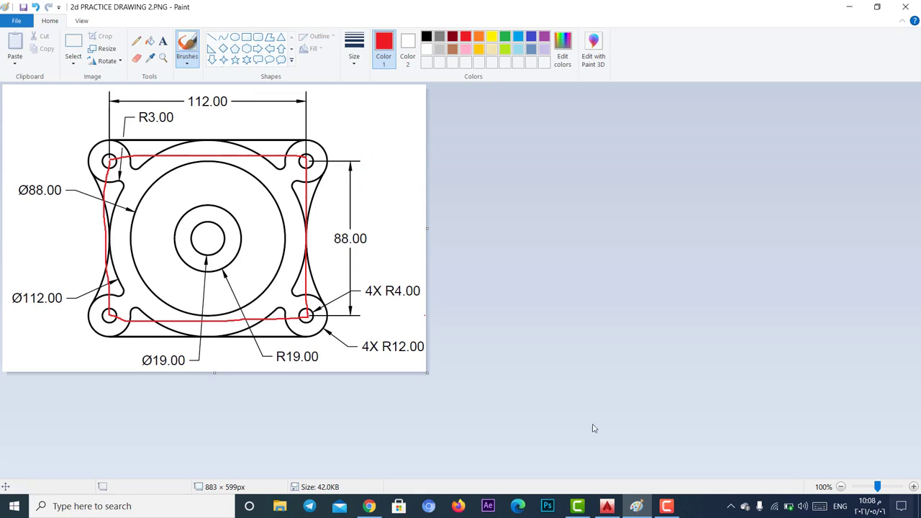
click(606, 506)
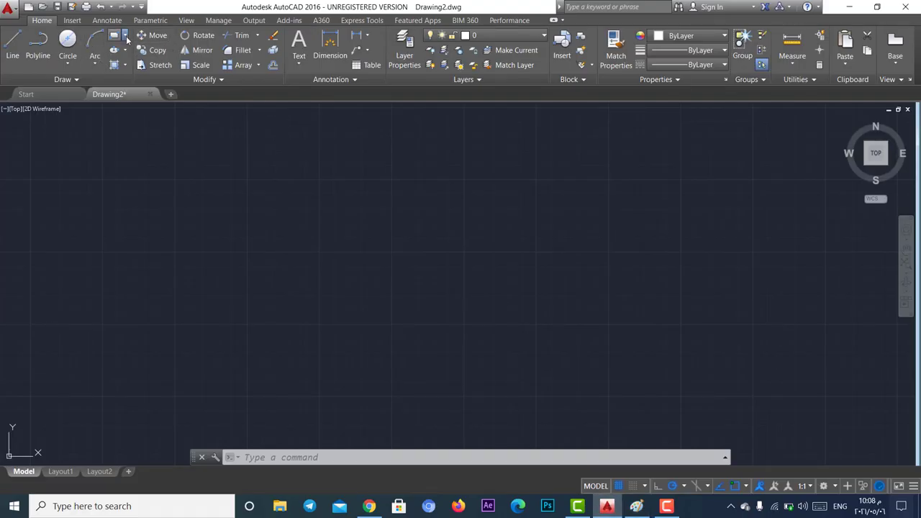
Start a rectangle at a first corner with the Dimensions option, checking the reference for sizes.
click(125, 35)
click(138, 59)
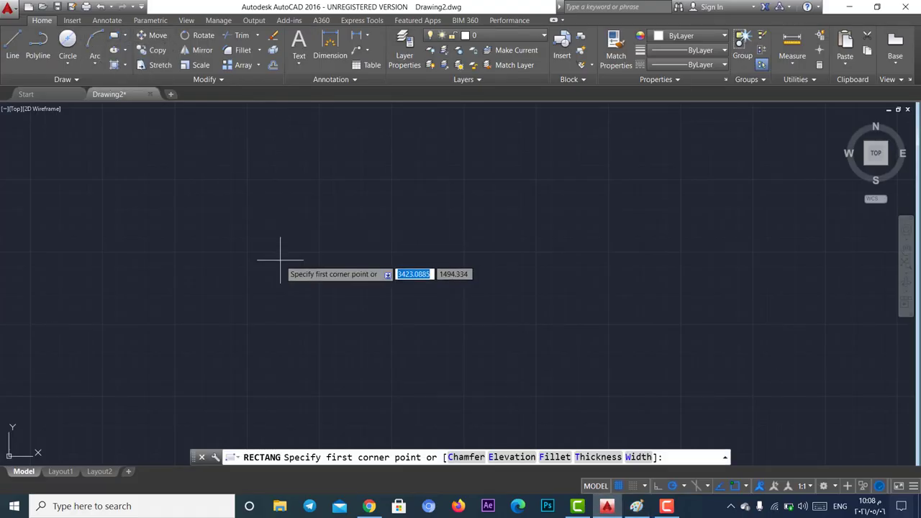
click(233, 214)
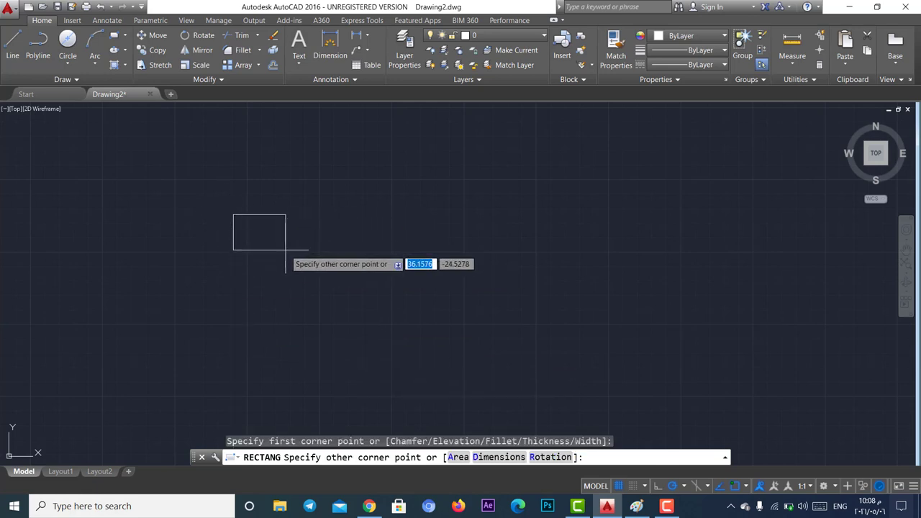
click(496, 456)
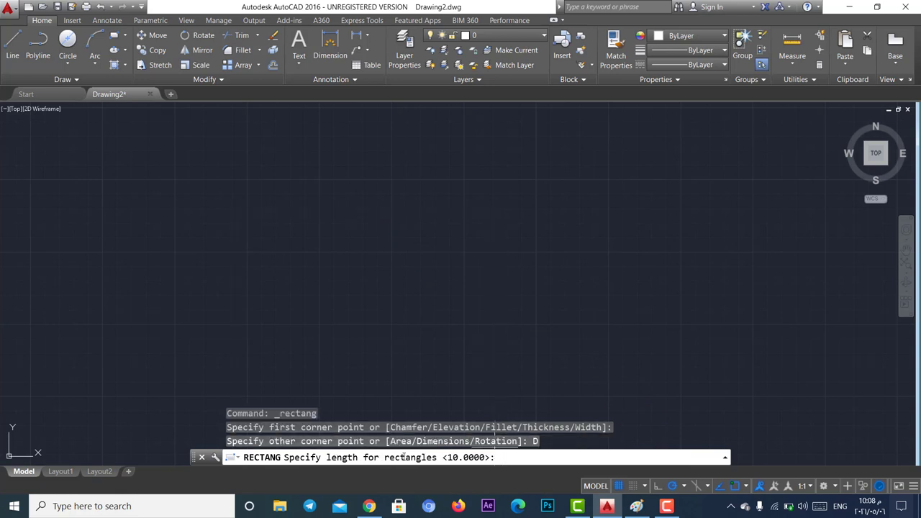
click(636, 505)
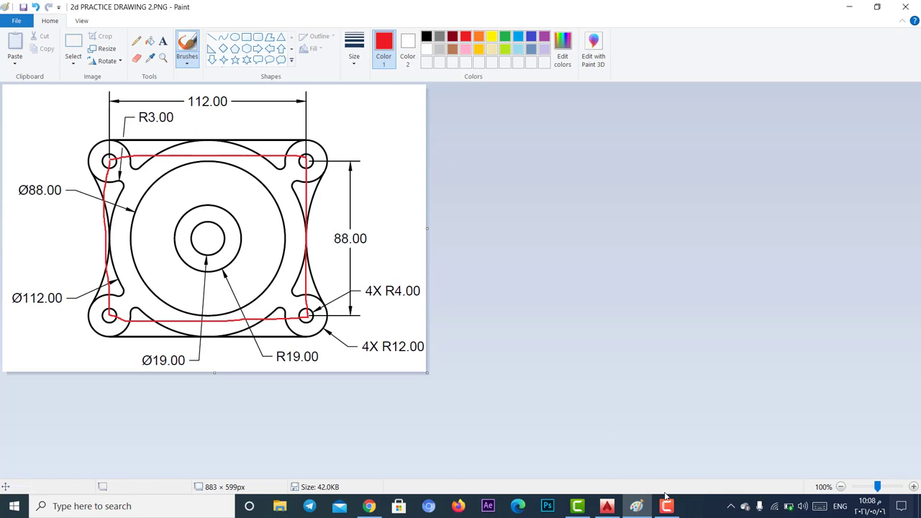
click(606, 506)
text(112)
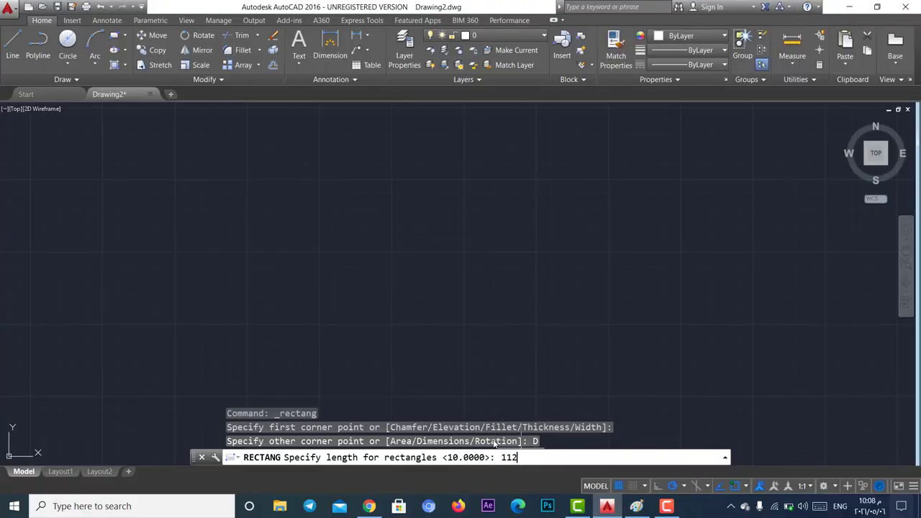
Give the rectangle length 112 and width 88, place it, and centre it in view.
key(Return)
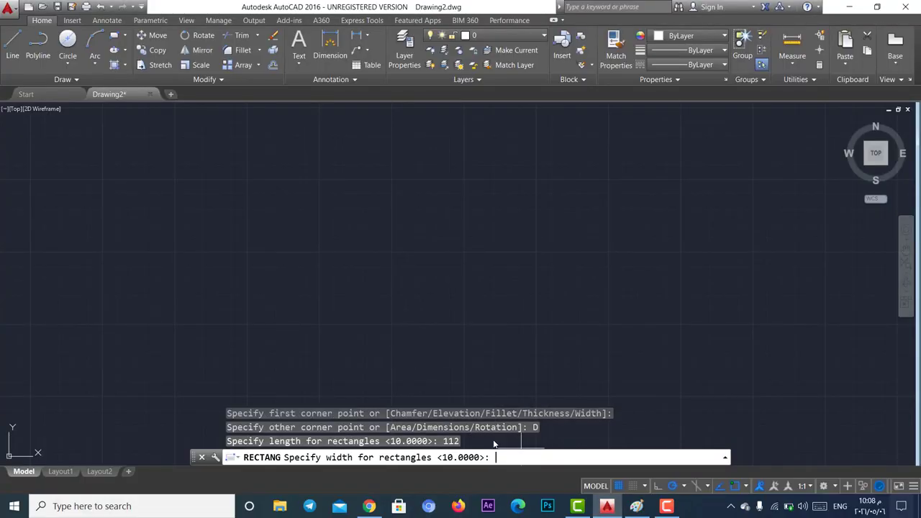
text(88)
key(Return)
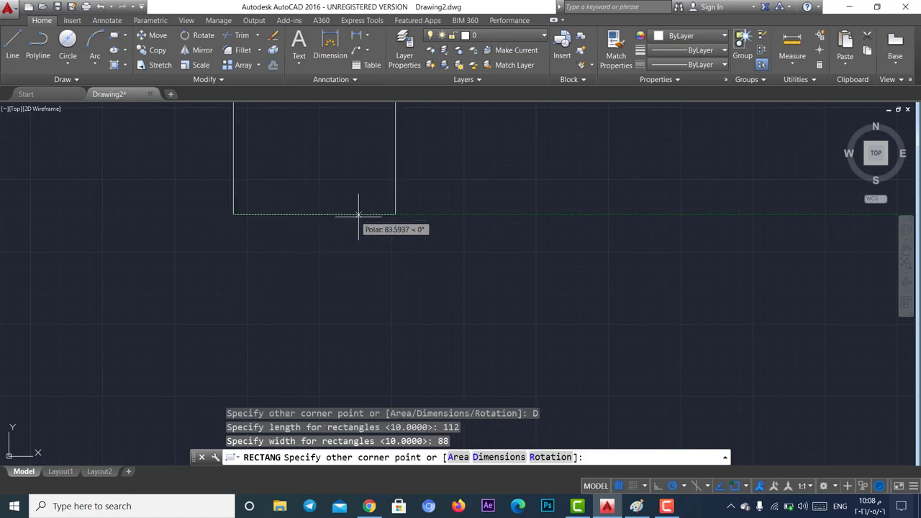
click(357, 257)
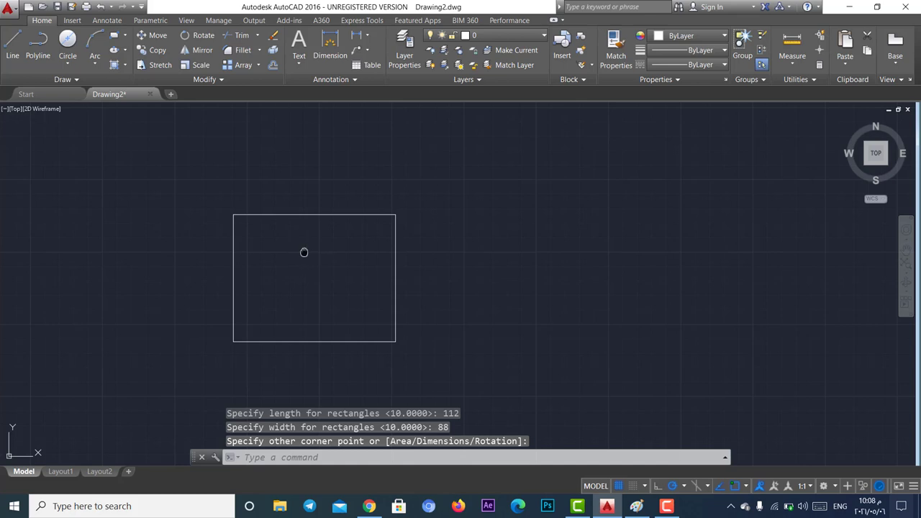
middle_drag(304, 251, 362, 237)
scroll(362, 238, up, 4)
scroll(362, 238, down, 2)
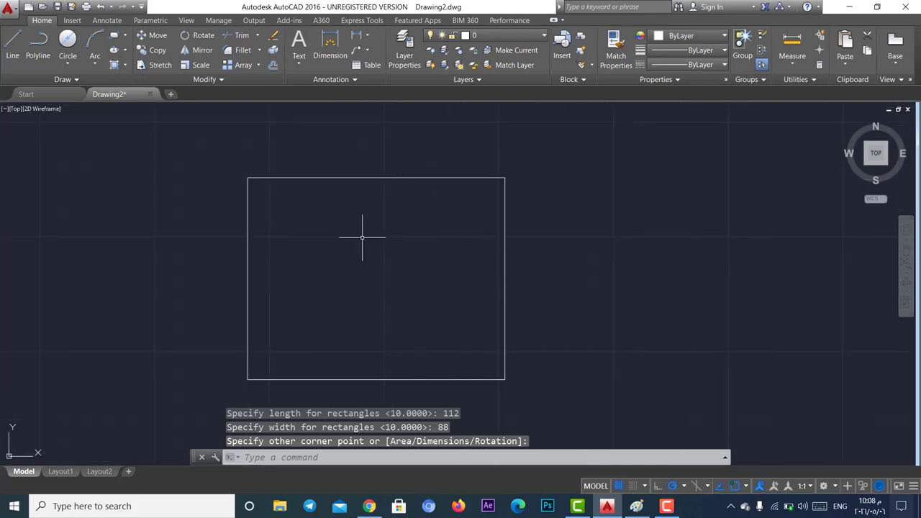
scroll(373, 231, down, 2)
Mark the reference drawing's four corner holes with red circles, then return to Drawing2.
click(636, 506)
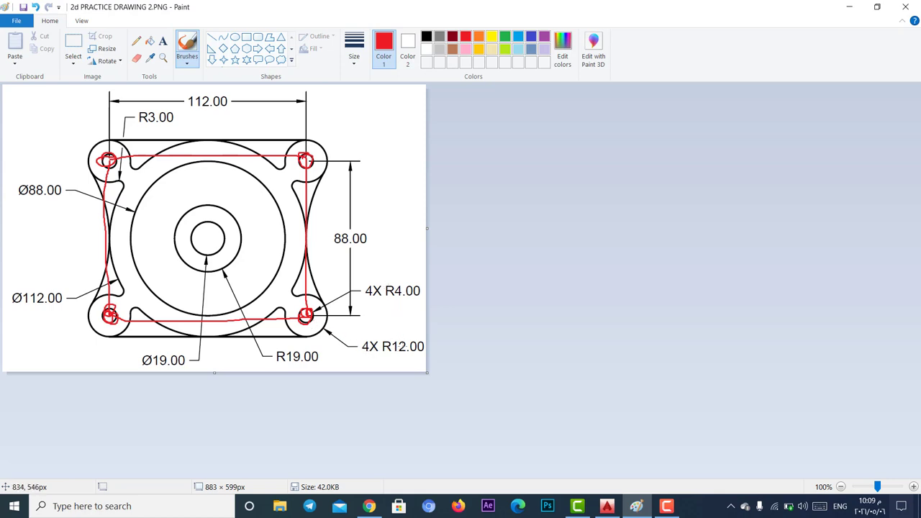
click(401, 371)
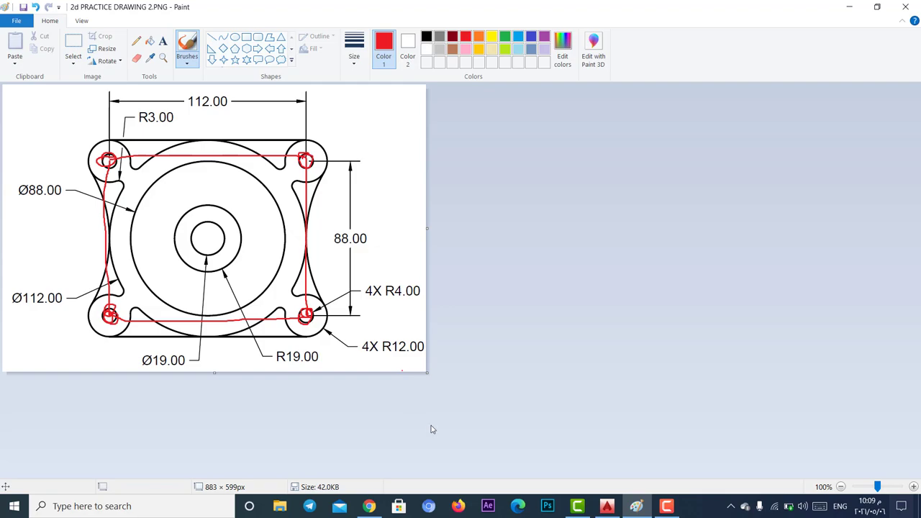
click(606, 505)
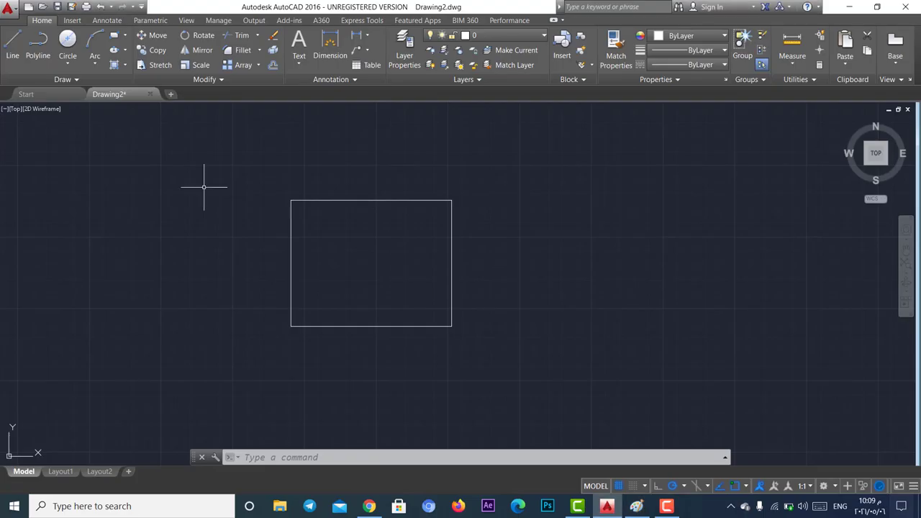
Draw a radius-4 hole circle centred on the rectangle's top-left corner.
click(68, 65)
click(83, 86)
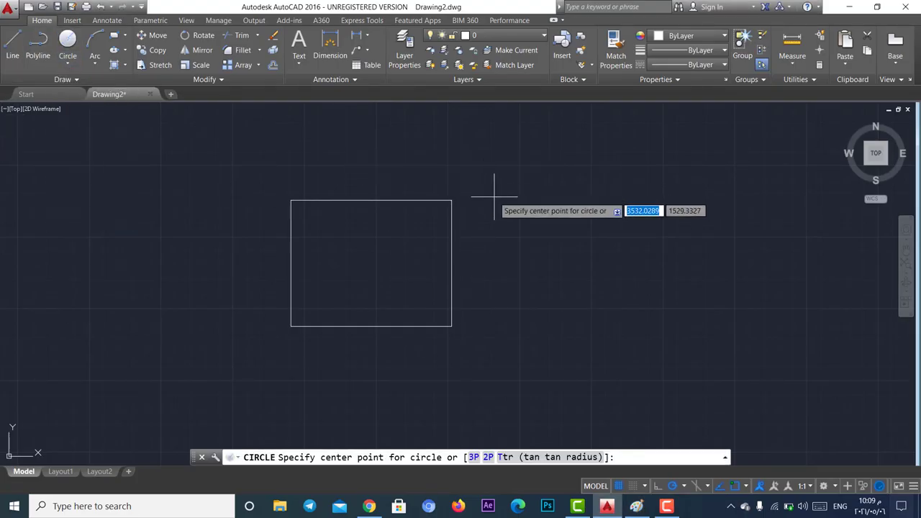
click(290, 200)
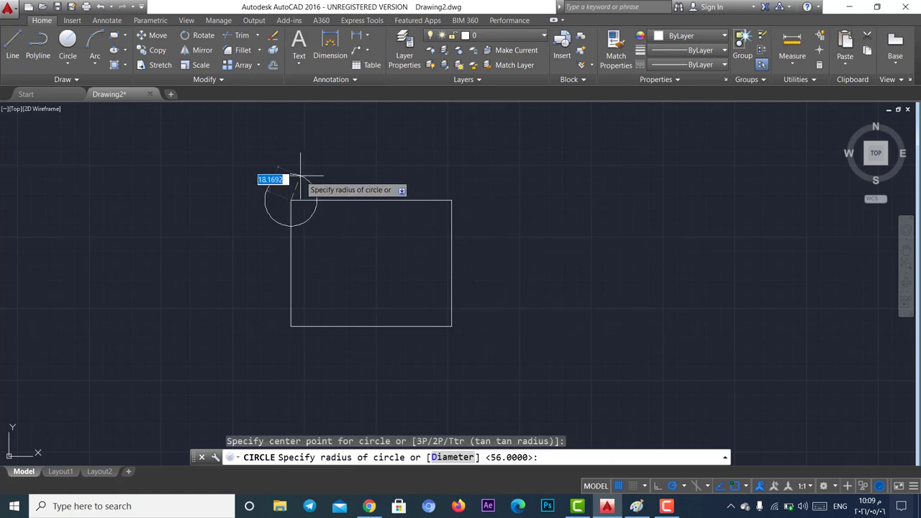
text(4)
key(Return)
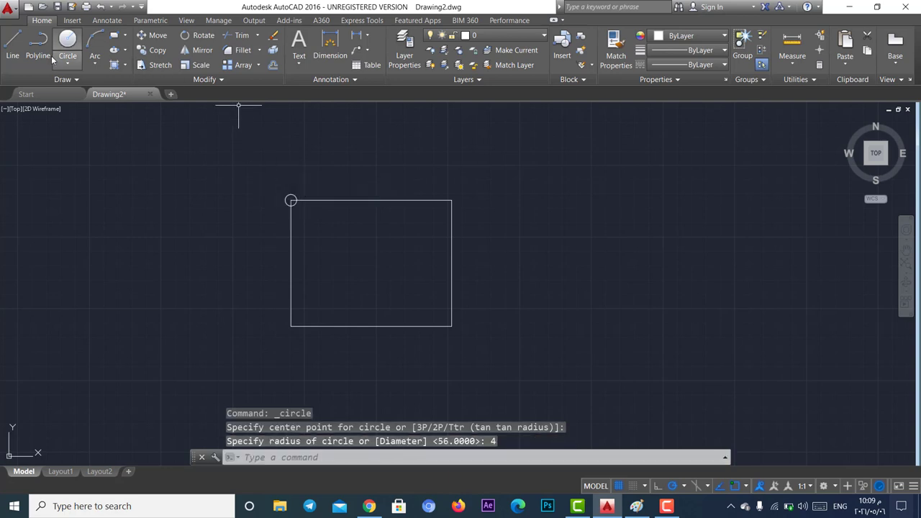
Add a radius-12 lug circle centred on the same corner.
click(68, 63)
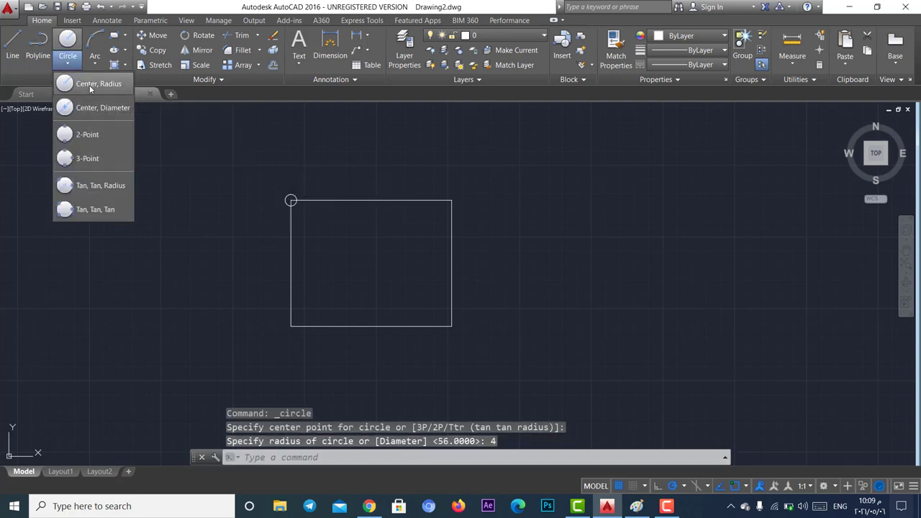
click(92, 84)
click(291, 200)
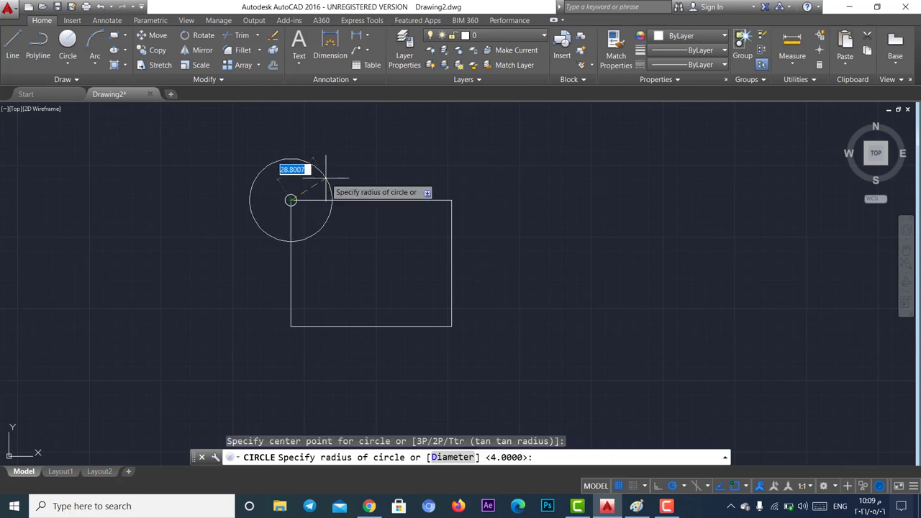
text(12)
key(Return)
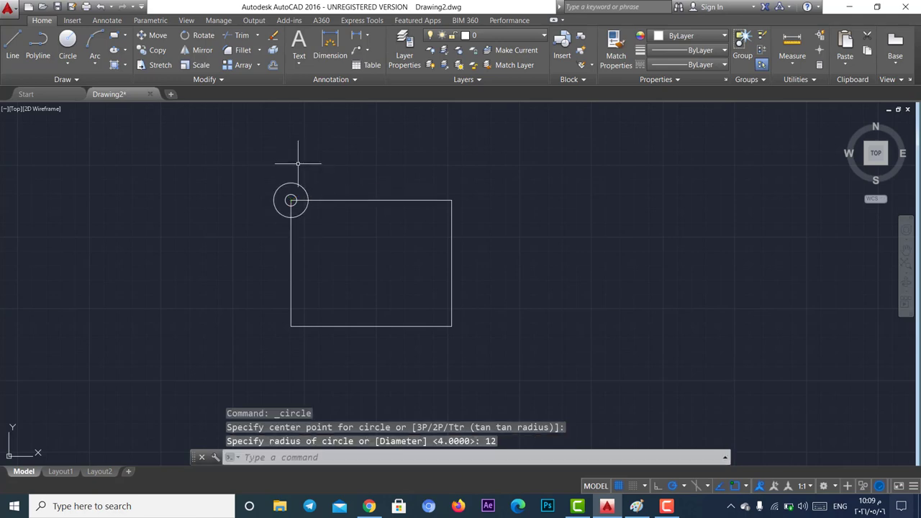
Compare with the Paint reference and recentre the rectangle and circles in the view.
click(650, 506)
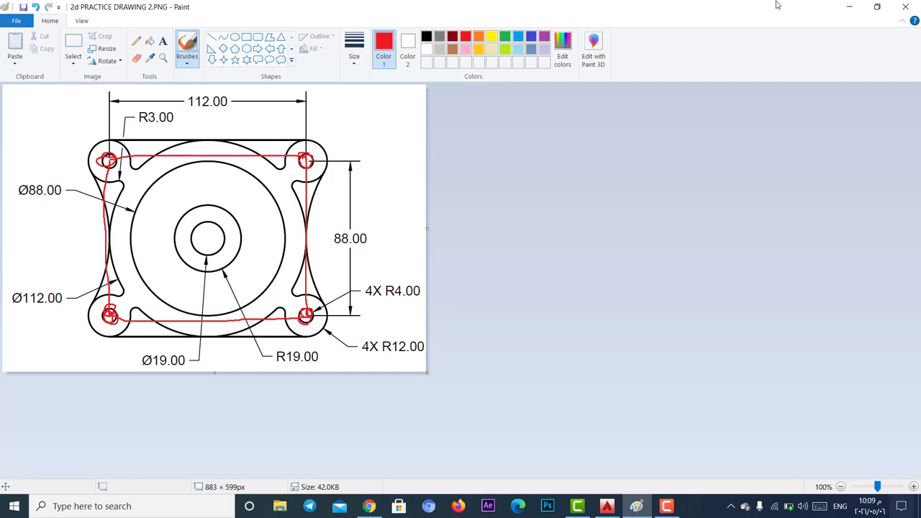
click(849, 6)
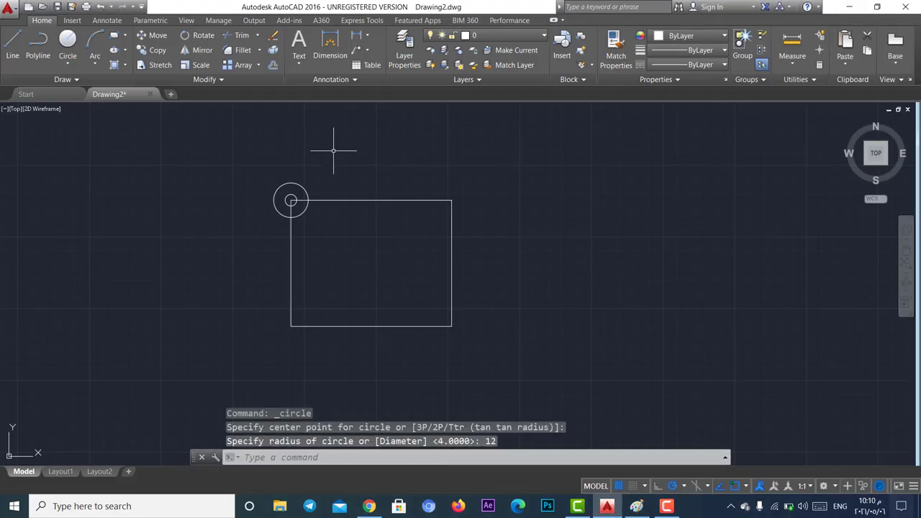
scroll(374, 198, up, 2)
middle_drag(242, 229, 281, 200)
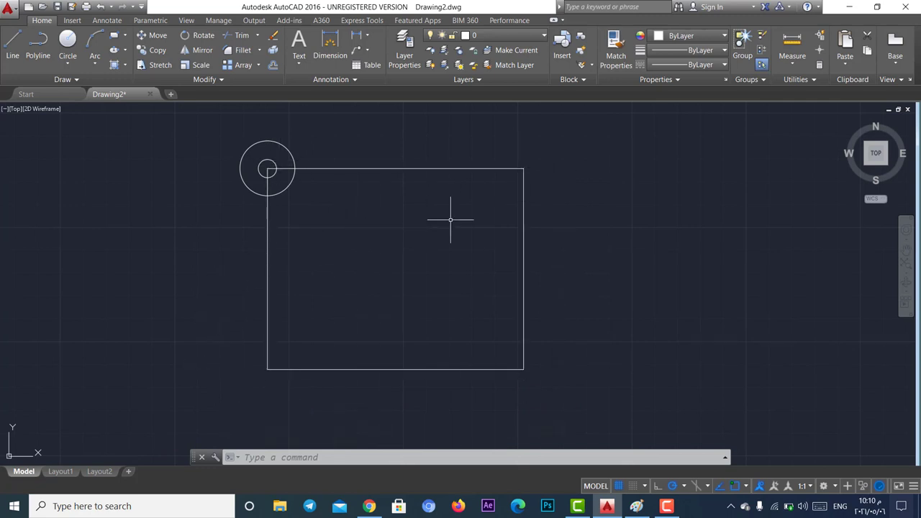
click(153, 52)
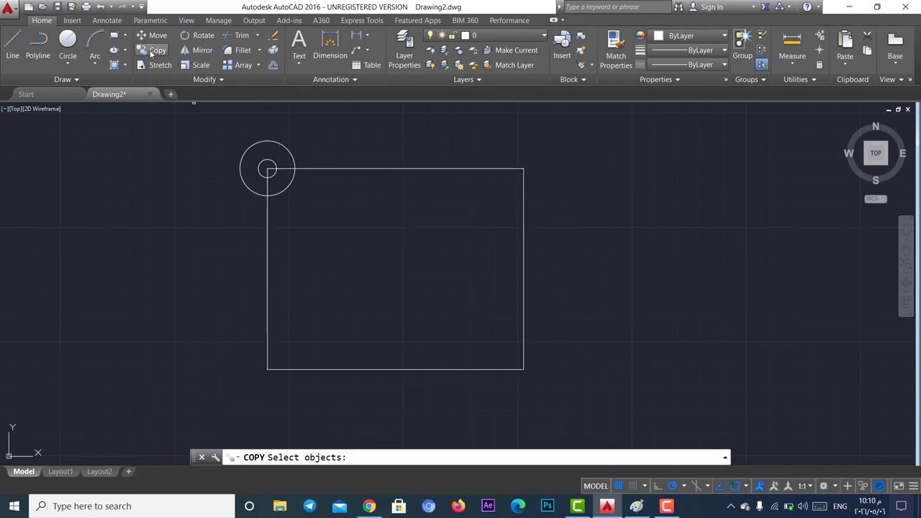
Copy the radius-4 and radius-12 circle pair to the top-right, bottom-right and bottom-left corners.
click(274, 162)
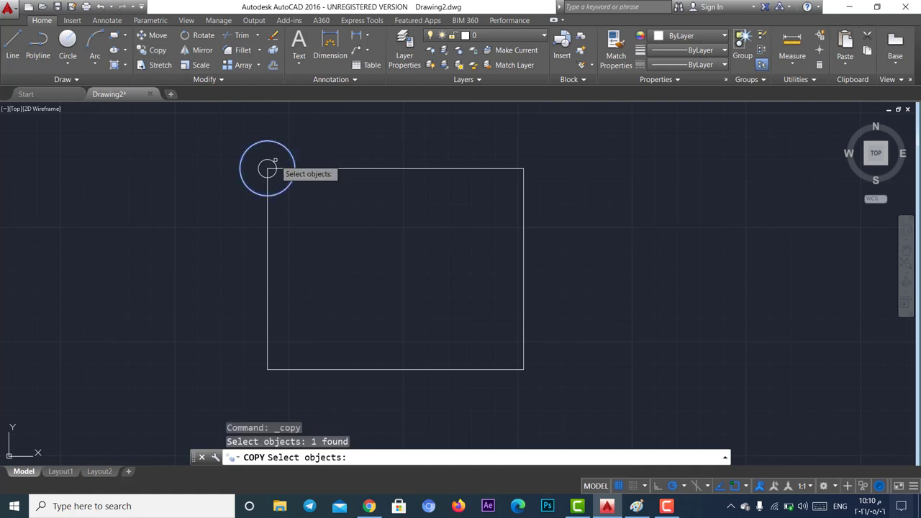
click(272, 163)
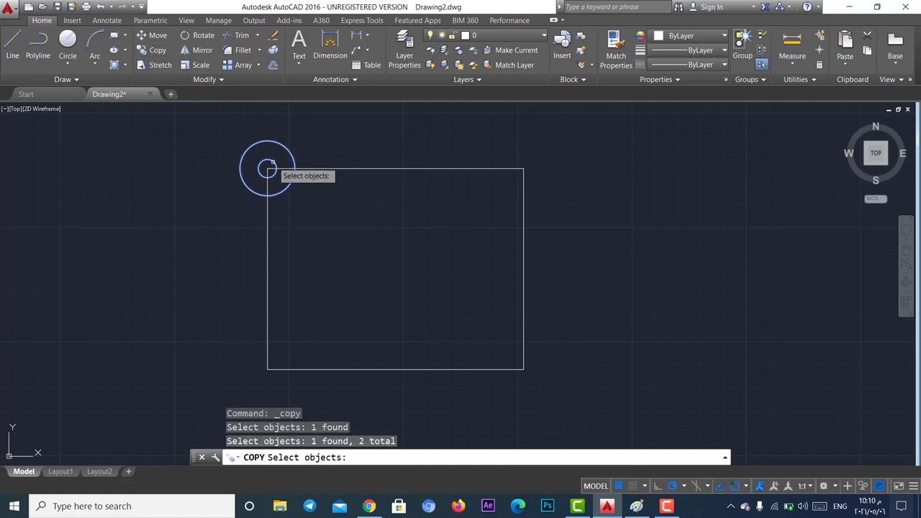
key(Return)
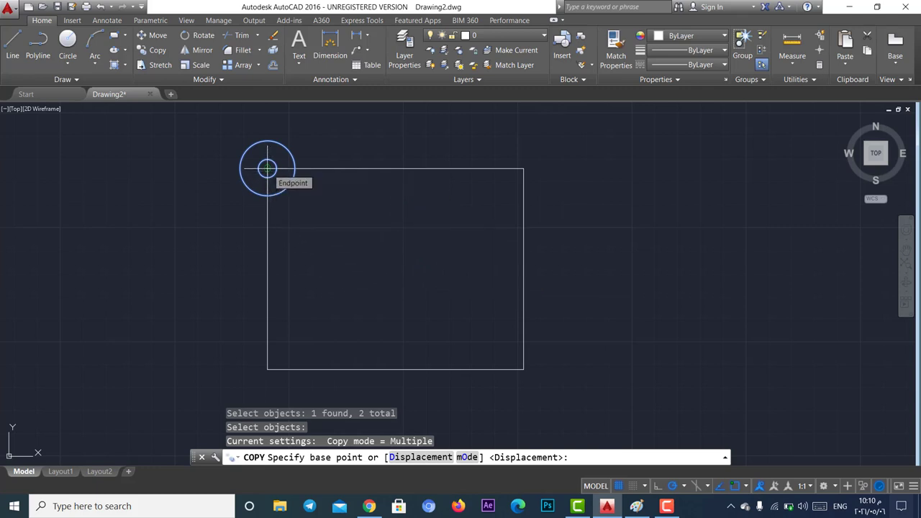
click(267, 168)
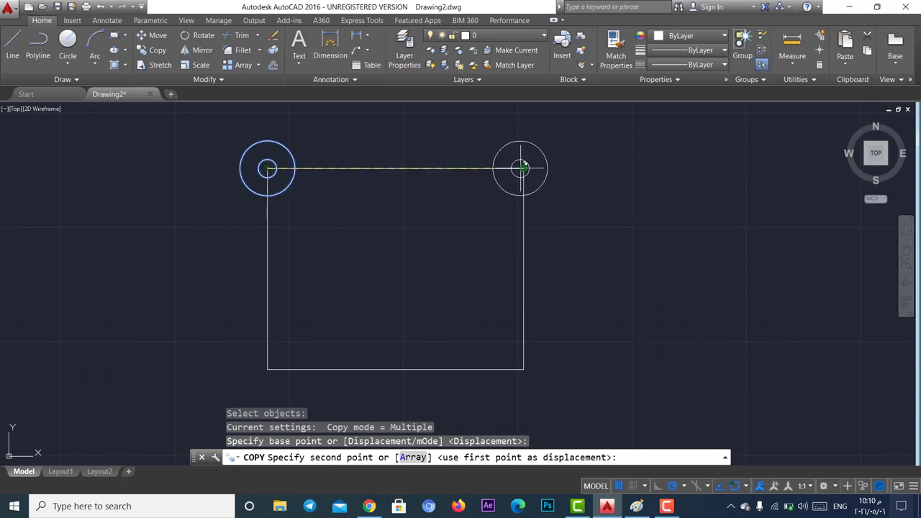
click(523, 168)
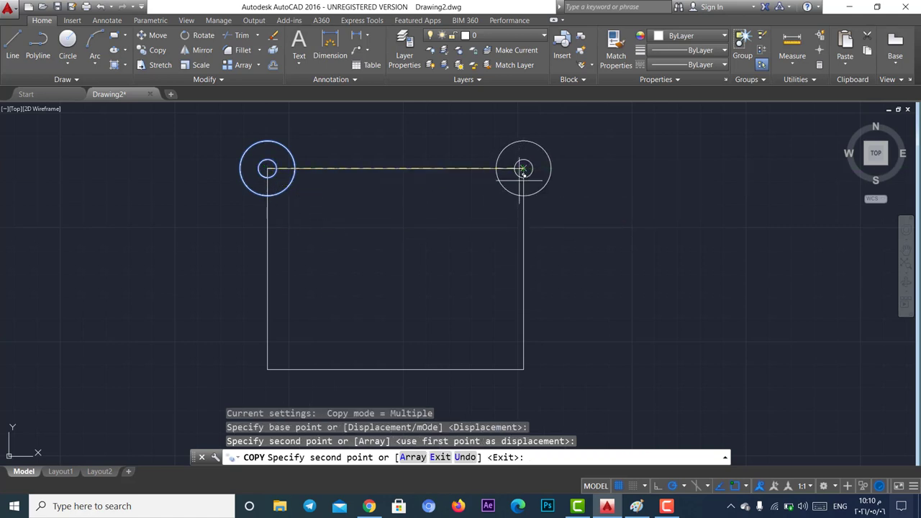
click(523, 369)
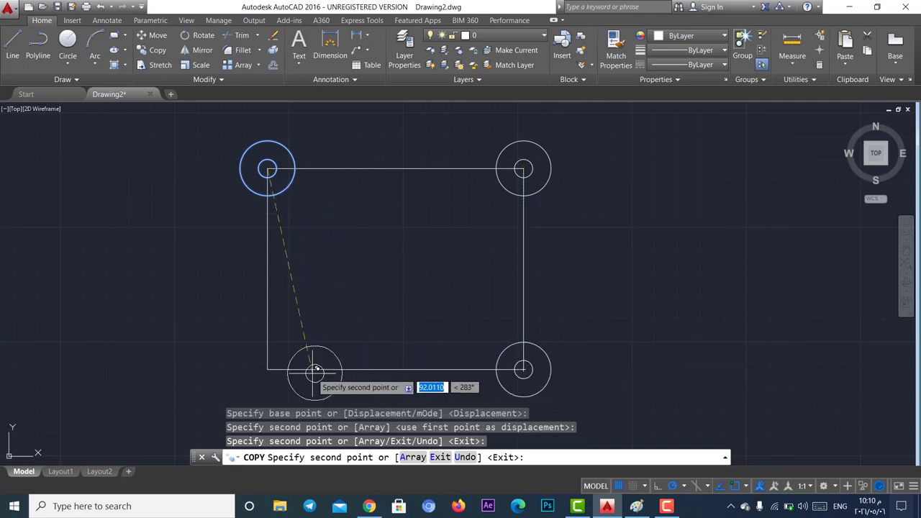
click(267, 369)
key(Return)
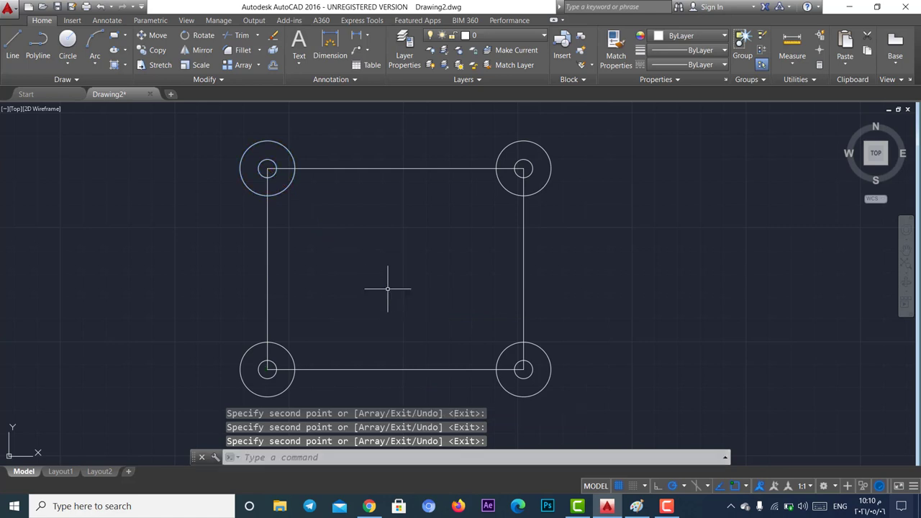
scroll(362, 280, down, 2)
middle_drag(355, 285, 386, 259)
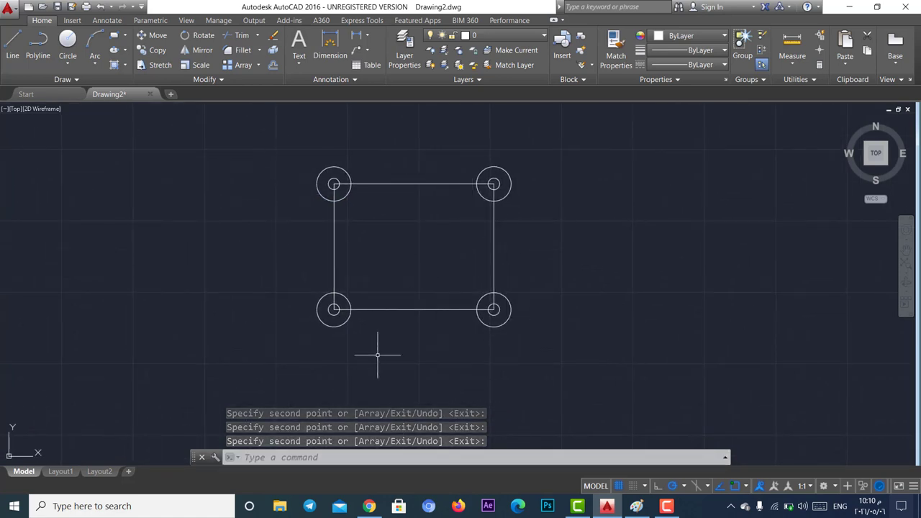
Draw two red diagonals joining opposite corner holes on the reference image, then return to AutoCAD.
click(636, 508)
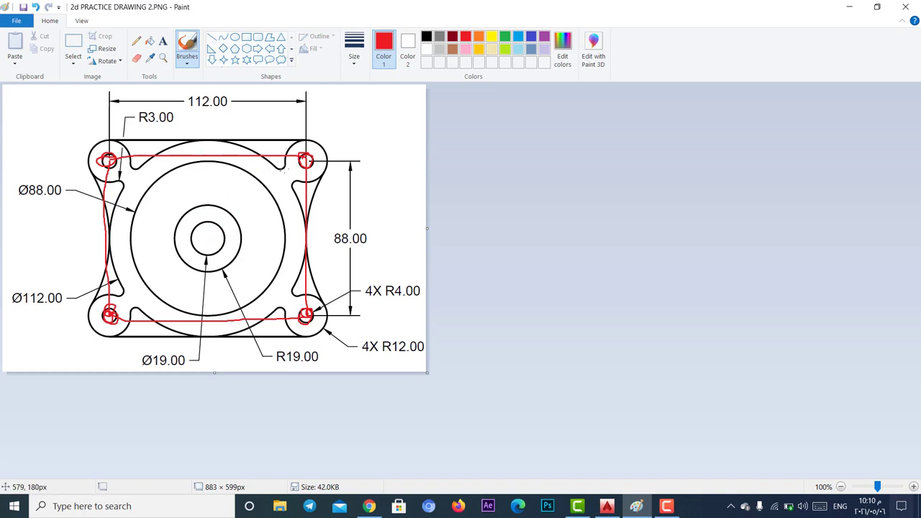
drag(306, 159, 114, 311)
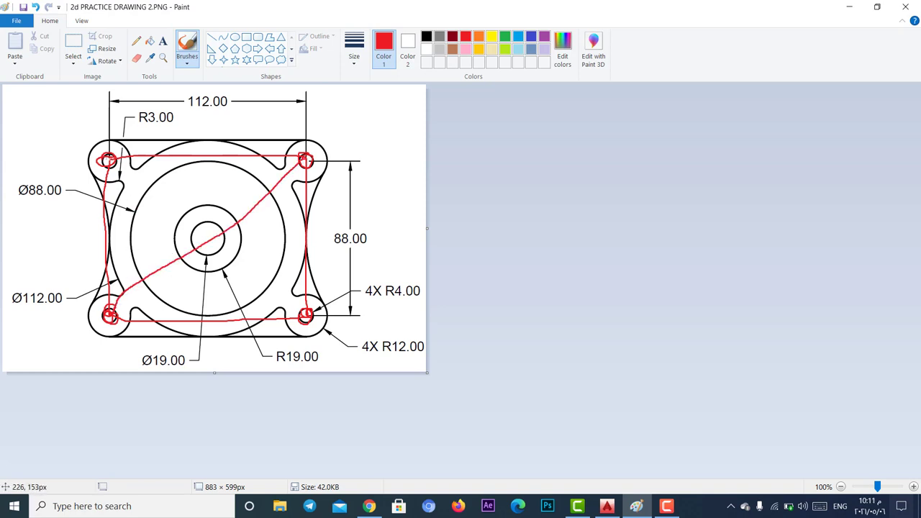
drag(112, 158, 310, 312)
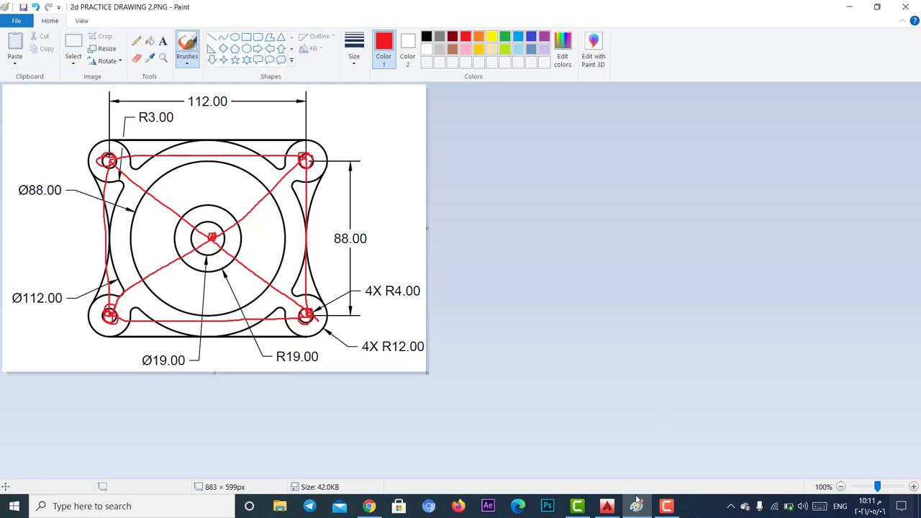
click(607, 506)
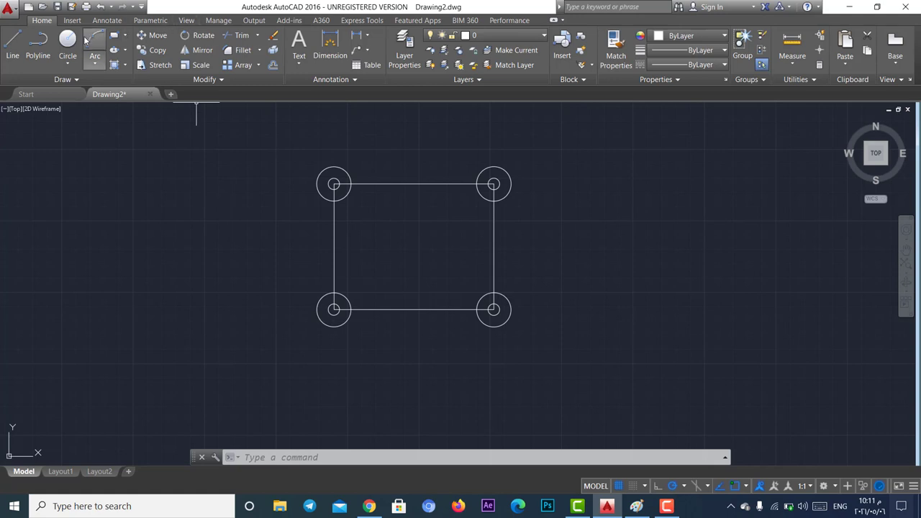
Draw two diagonal lines between opposite corner hole centres, crossing mid-rectangle.
click(13, 44)
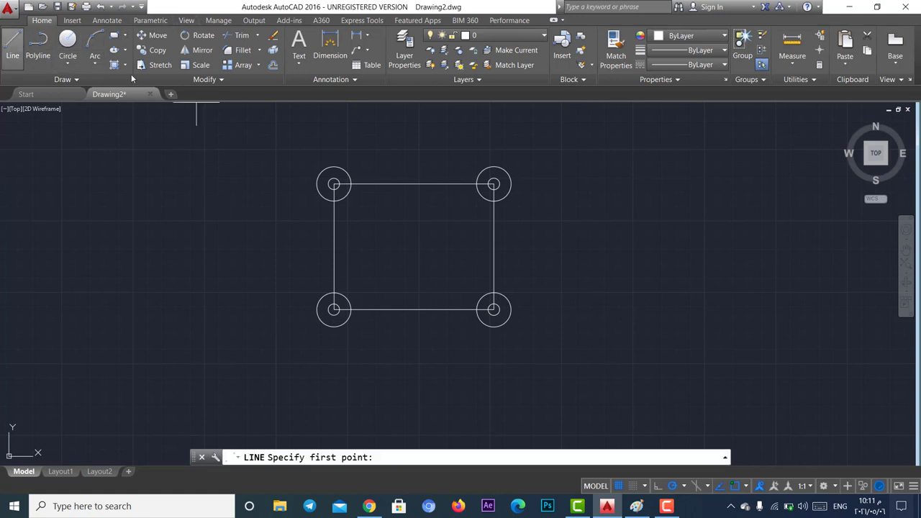
click(333, 184)
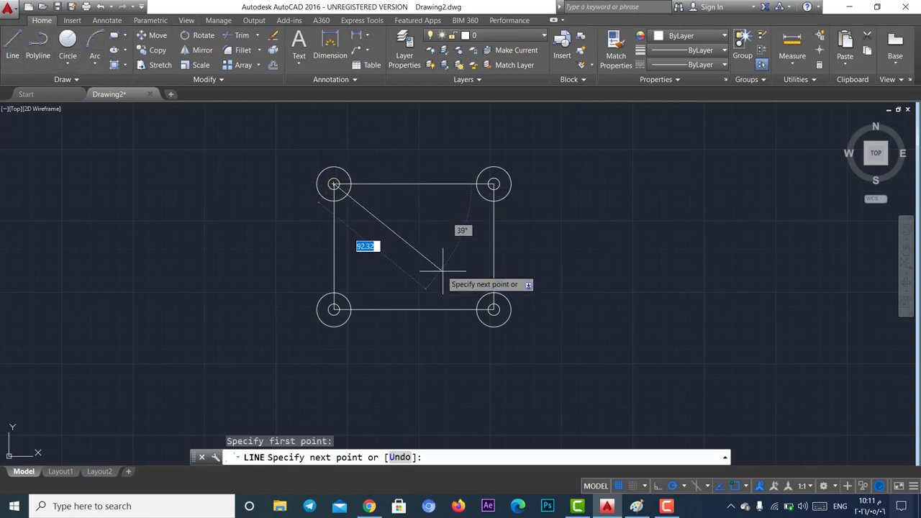
click(493, 309)
key(Return)
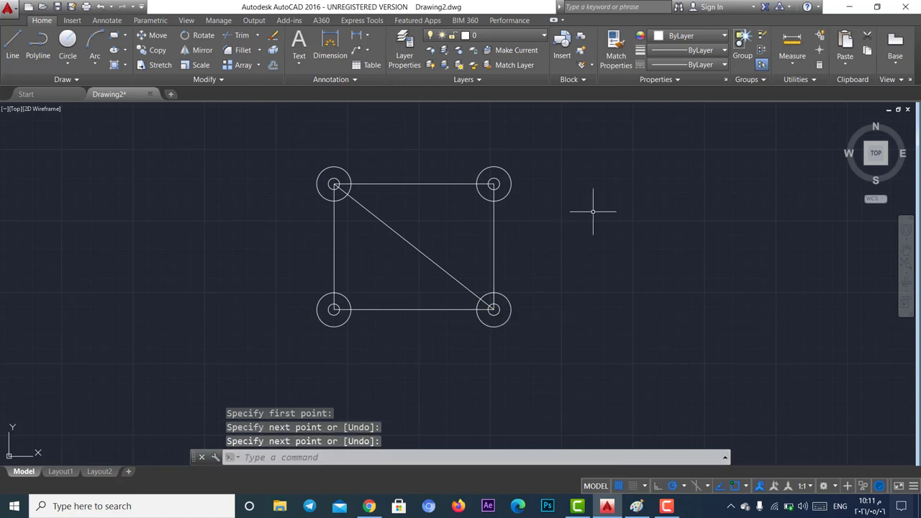
click(12, 44)
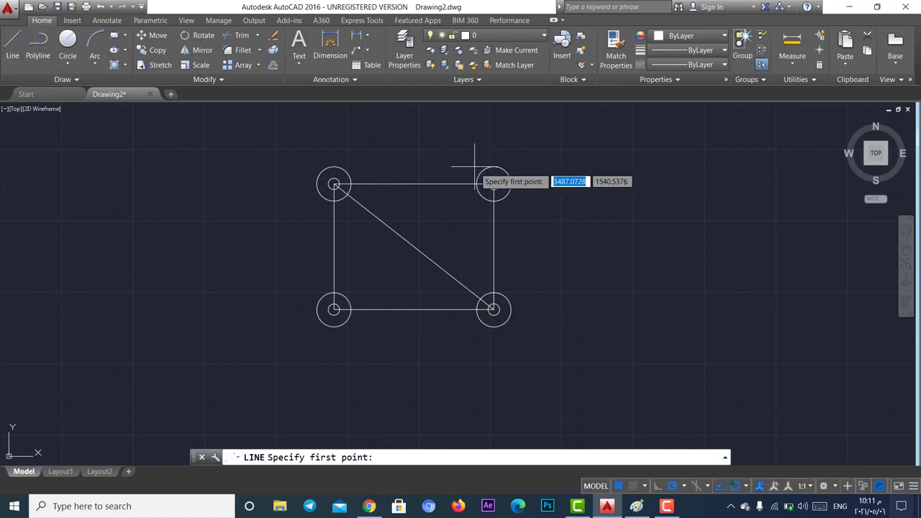
click(494, 184)
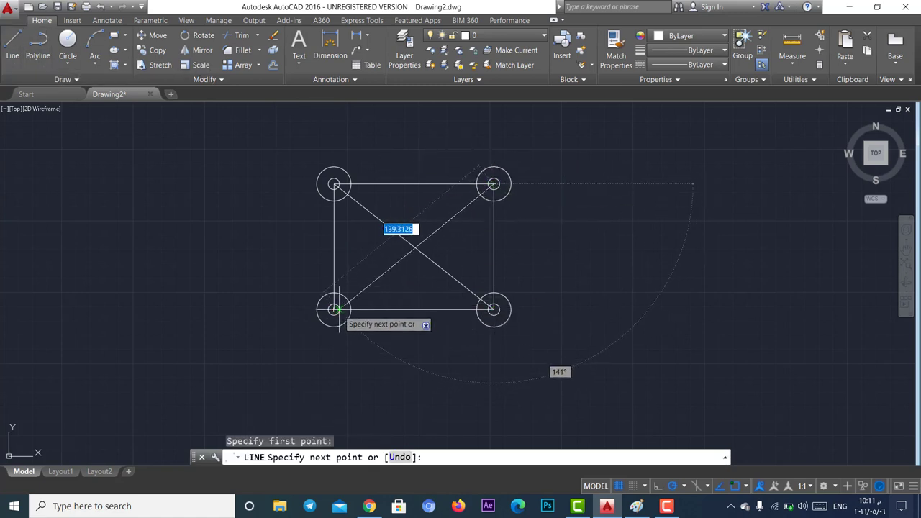
click(335, 309)
key(Return)
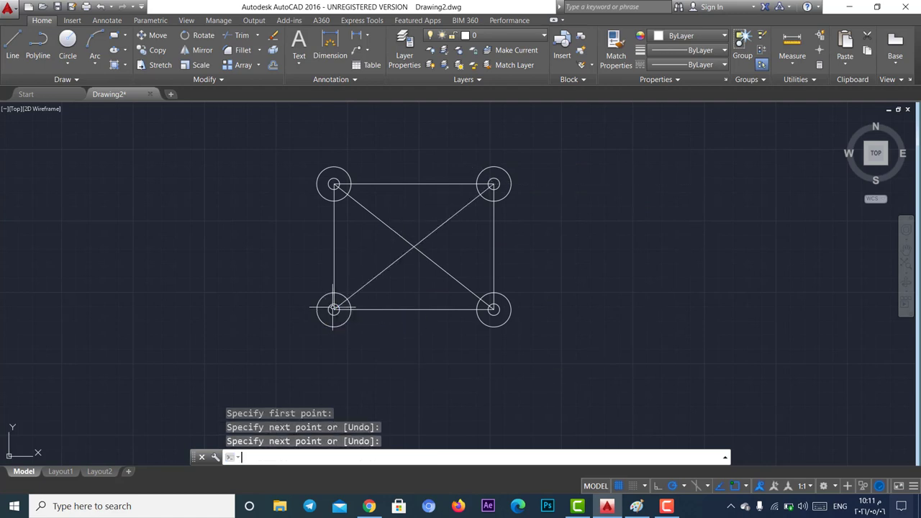
click(67, 63)
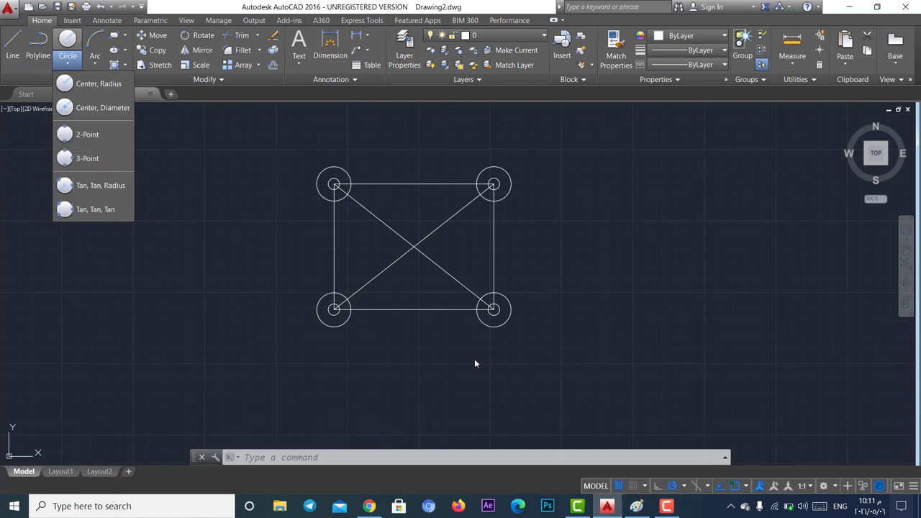
click(635, 505)
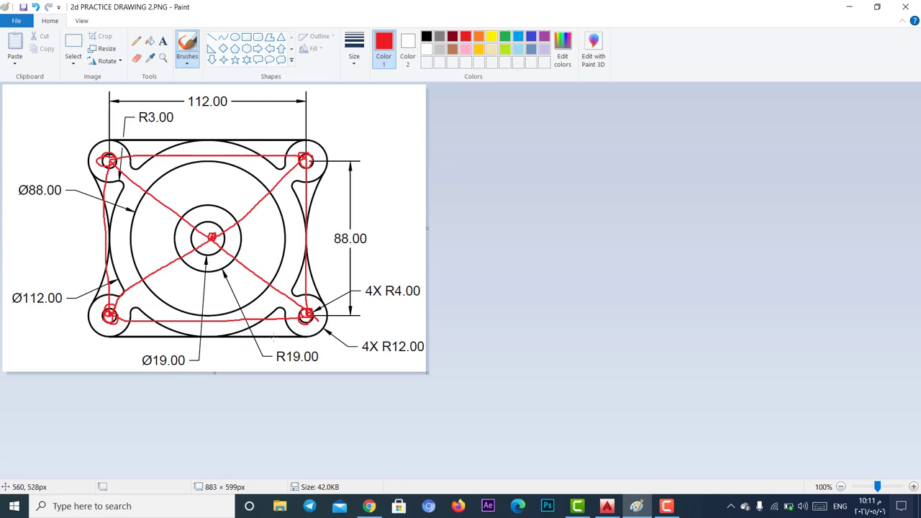
Draw a radius-19 circle centred where the diagonals cross.
click(608, 507)
click(72, 63)
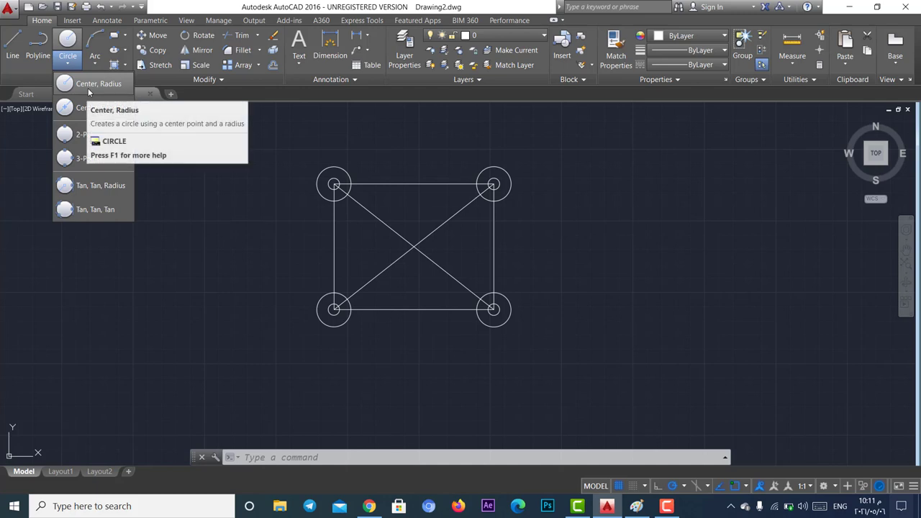
click(85, 87)
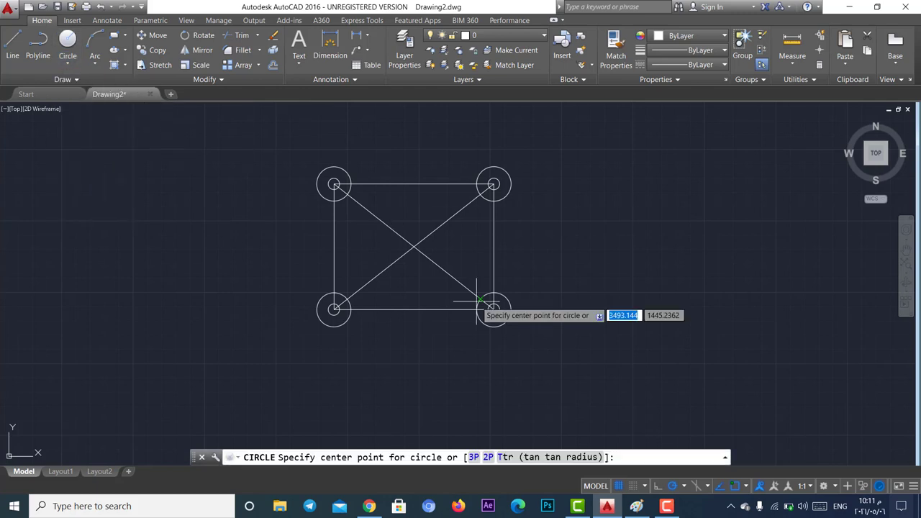
click(414, 246)
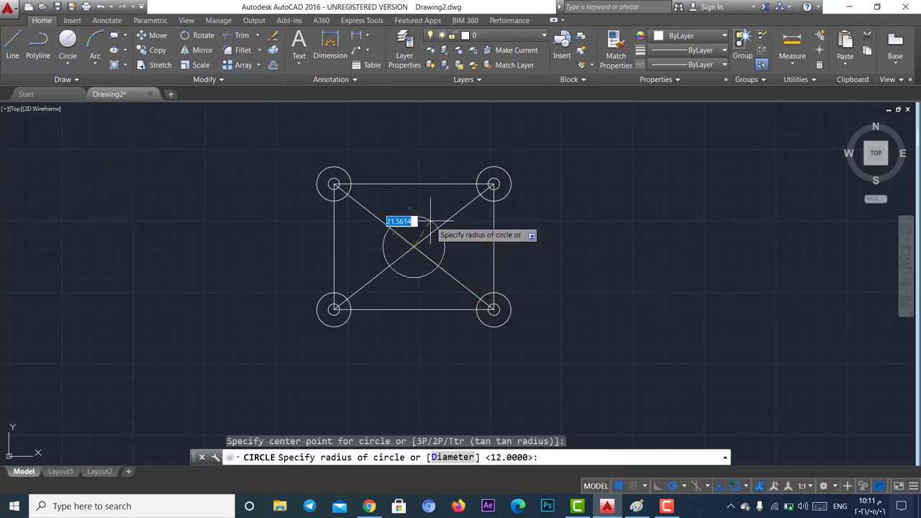
text(19)
key(Return)
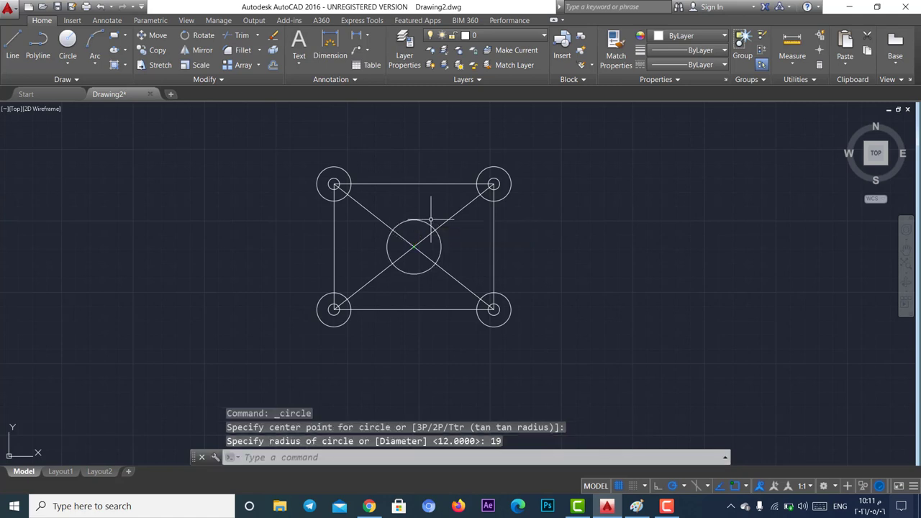
Add a diameter-19 circle at the same diagonal intersection.
click(69, 64)
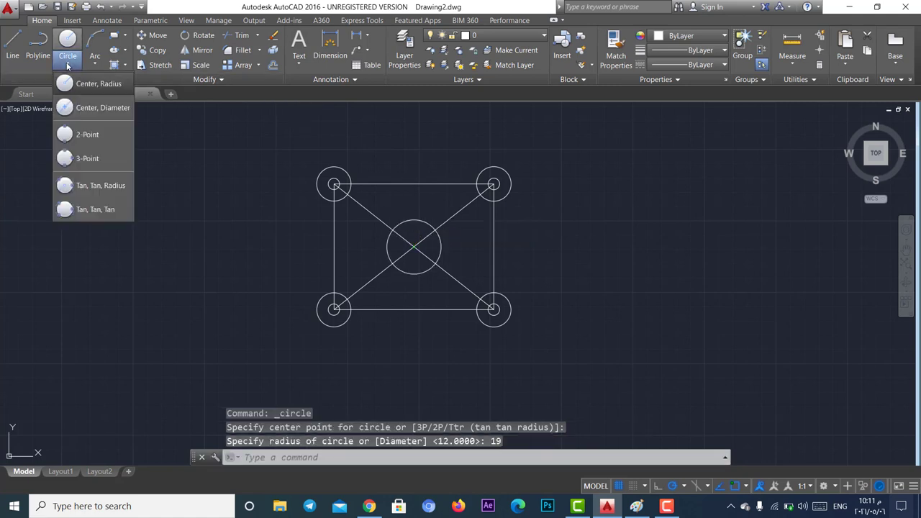
click(90, 107)
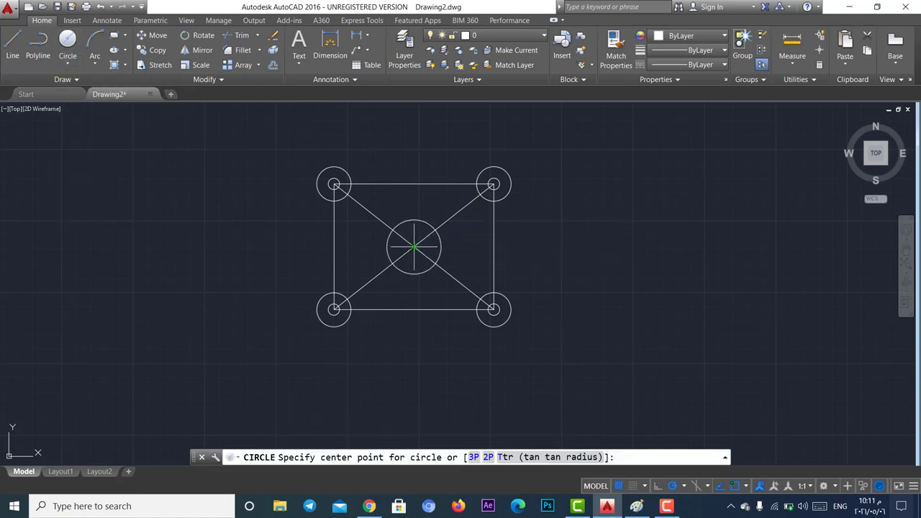
click(414, 247)
text(1)
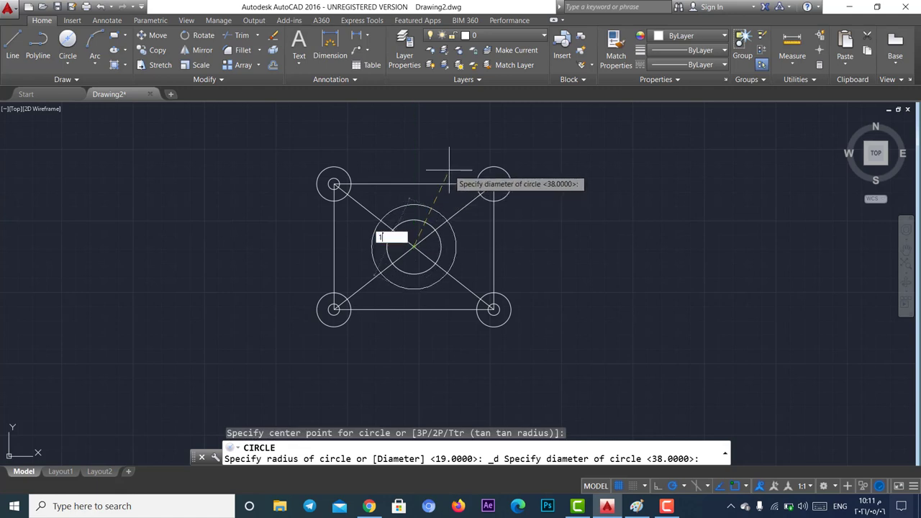
text(9)
key(Return)
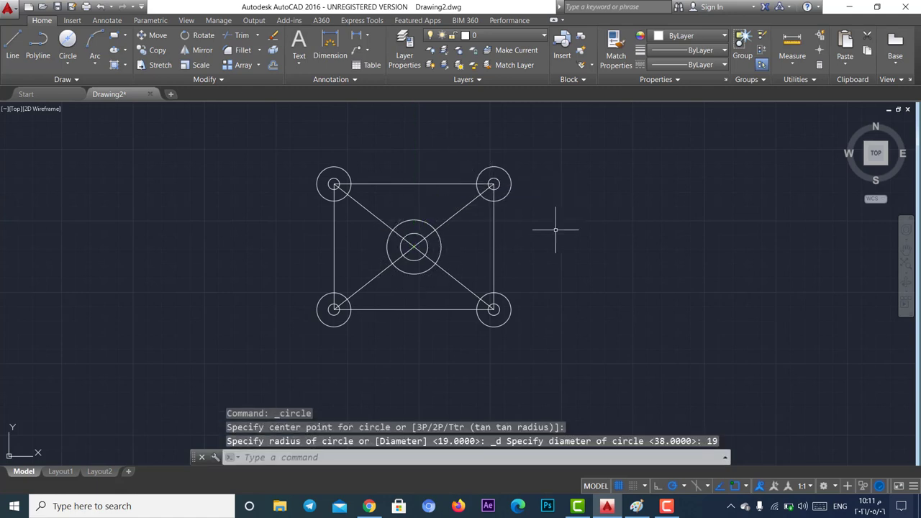
Erase both diagonal lines and the rectangle outline, keeping only the circles.
click(459, 210)
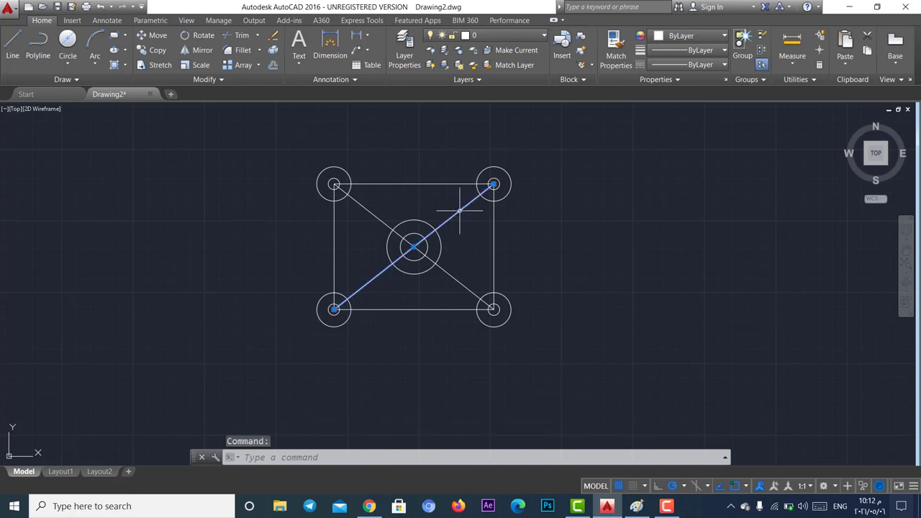
key(Delete)
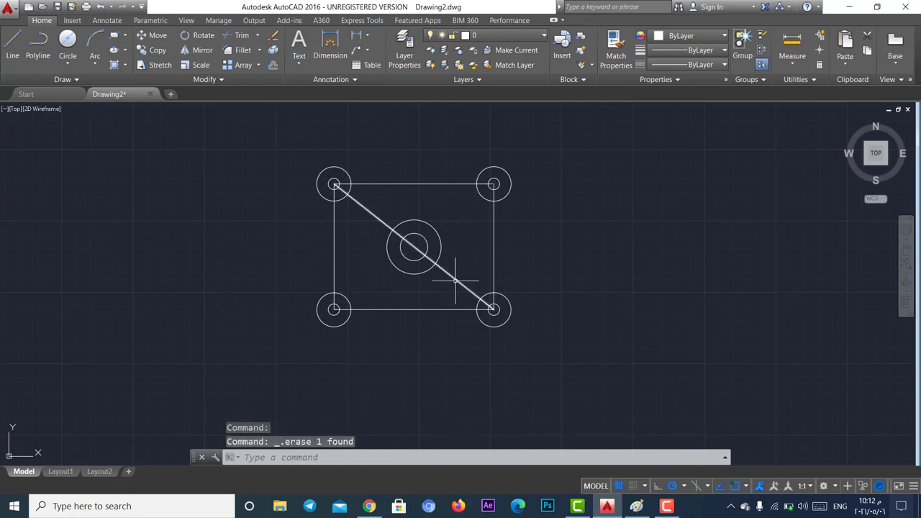
click(456, 279)
key(Delete)
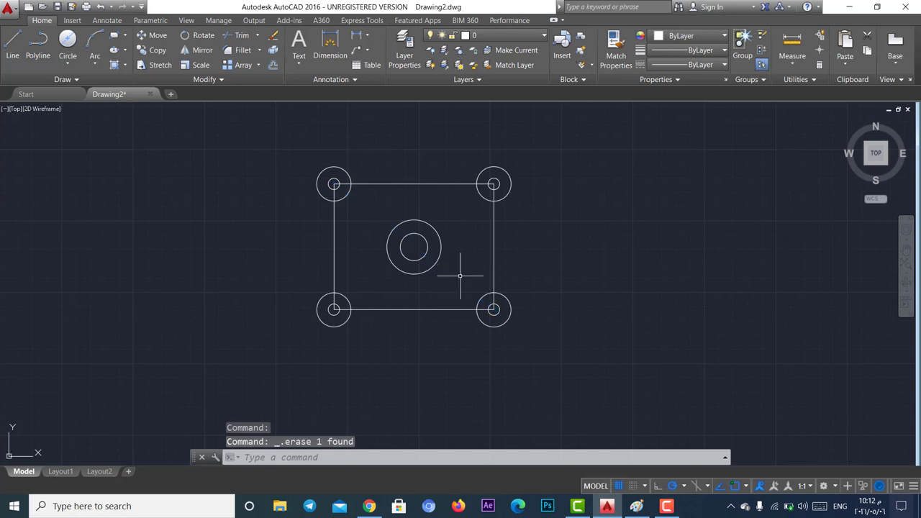
click(413, 183)
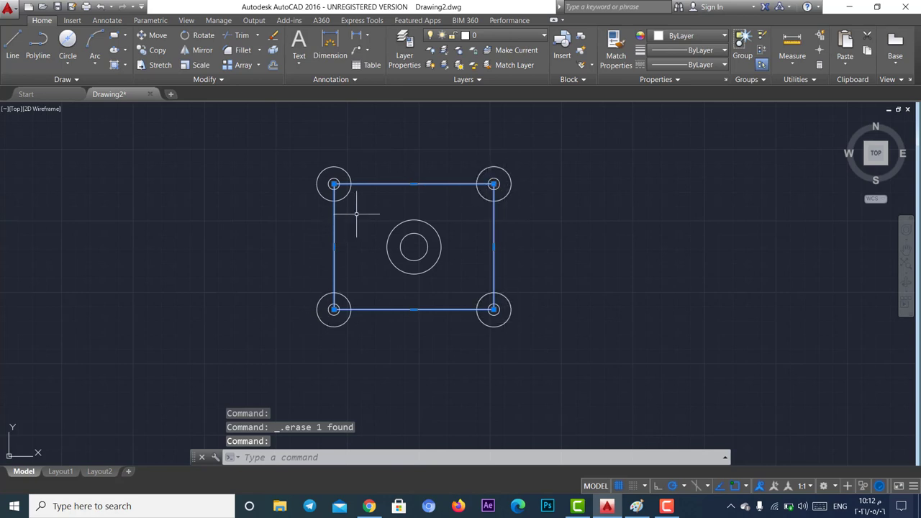
key(Delete)
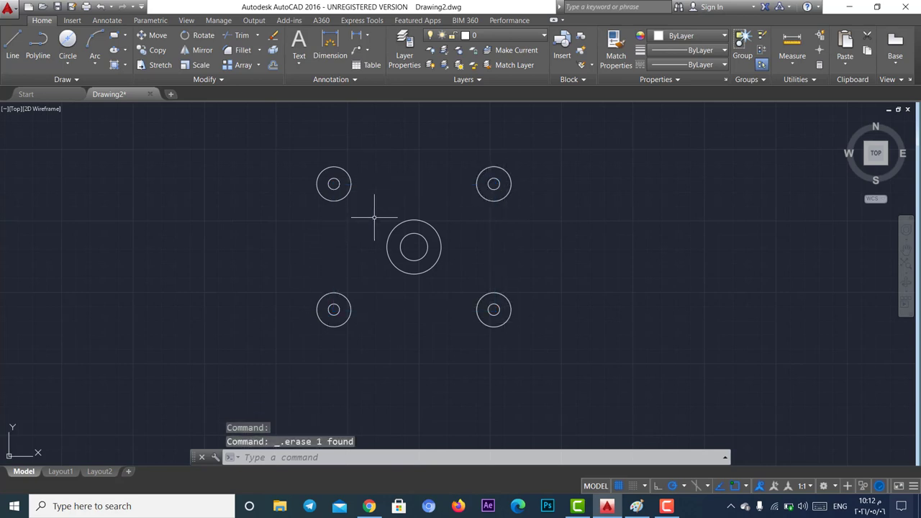
Add red tick marks at the reference's centre circle and upper-right diagonal, then return to AutoCAD.
key(alt+Tab)
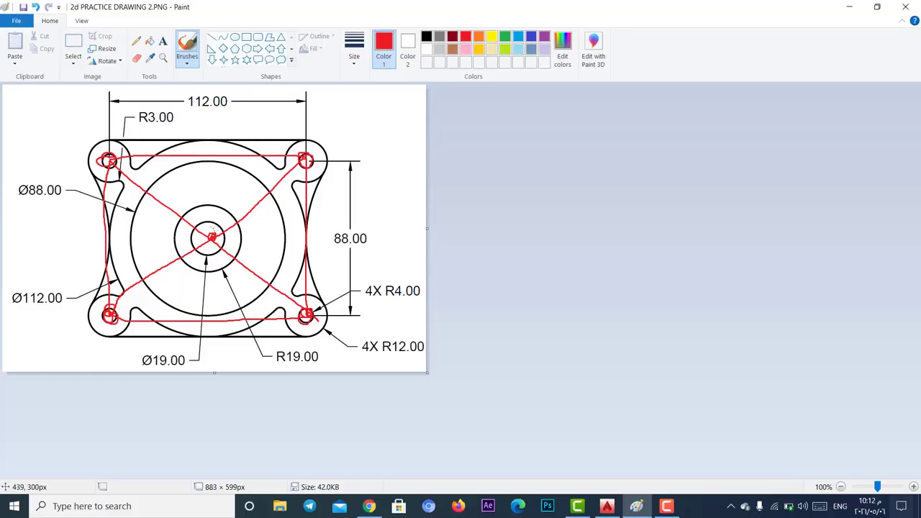
mouse_move(218, 221)
mouse_down()
mouse_move(213, 229)
mouse_move(217, 216)
mouse_up()
mouse_move(252, 163)
mouse_down()
mouse_move(241, 177)
mouse_move(272, 170)
mouse_up()
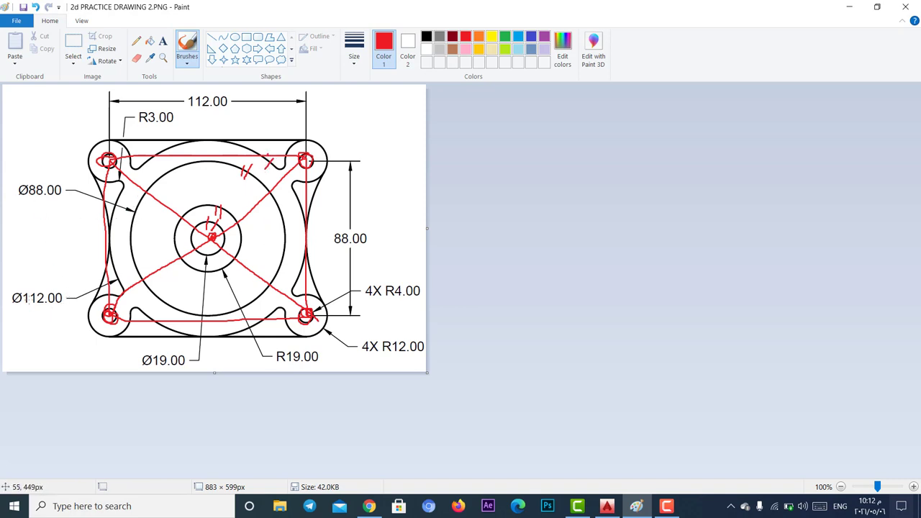
click(607, 505)
click(67, 64)
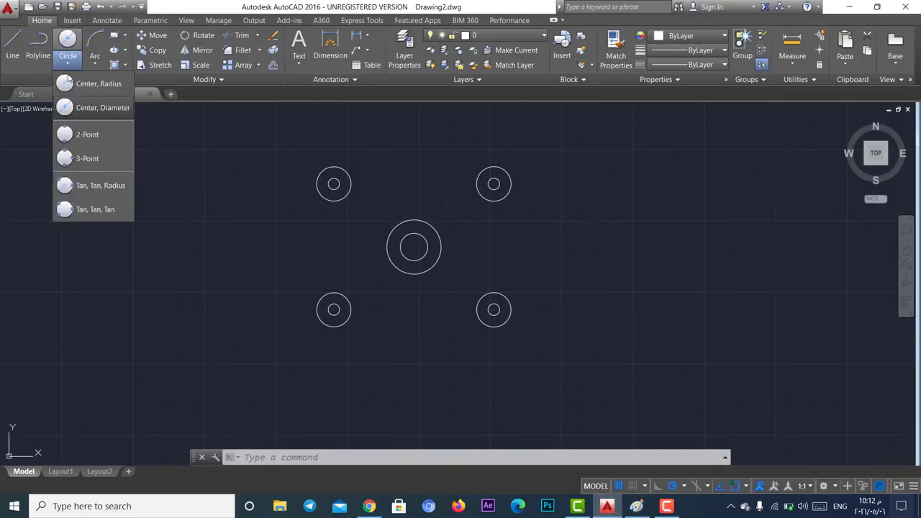
Draw a Ø88 circle on the central circles' common centre.
click(93, 104)
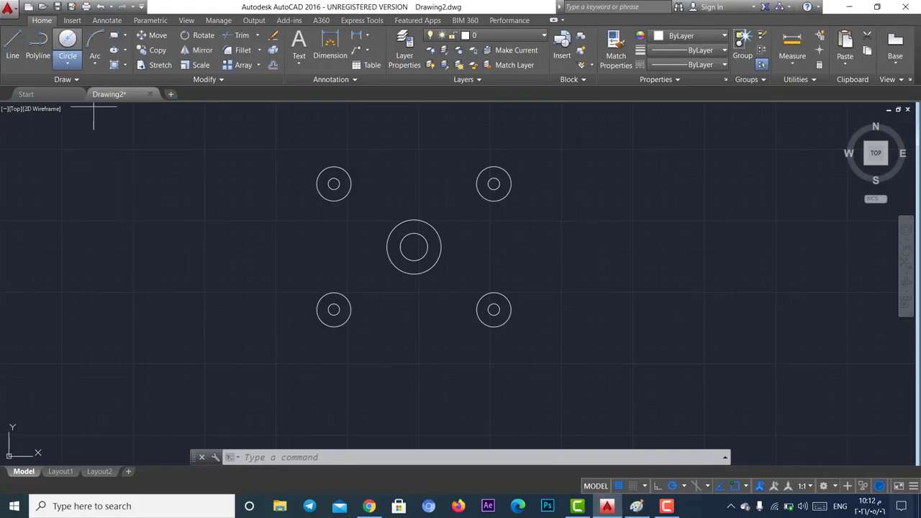
click(413, 247)
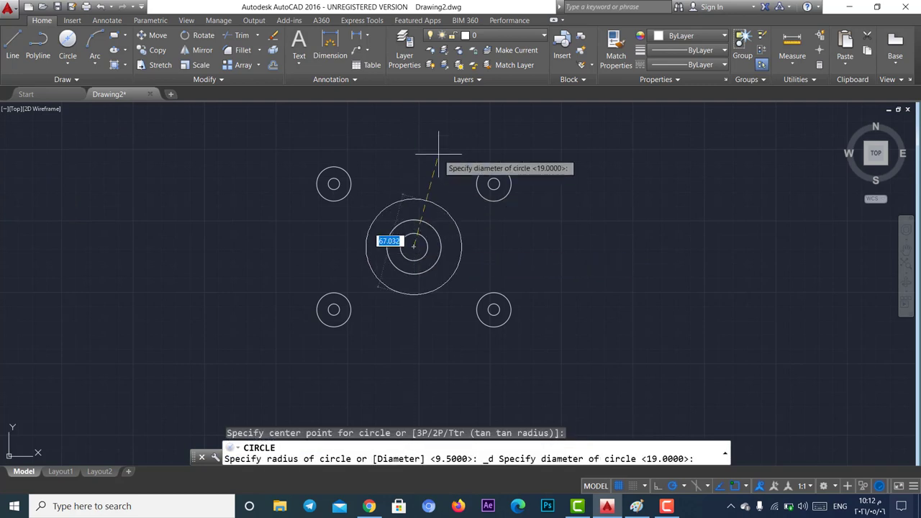
text(88)
key(Return)
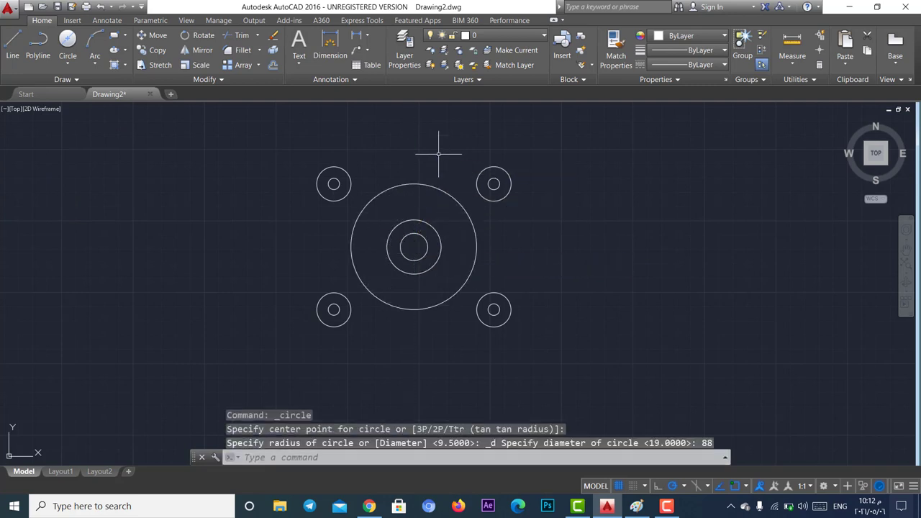
Add a concentric Ø112 outer circle around it.
click(69, 64)
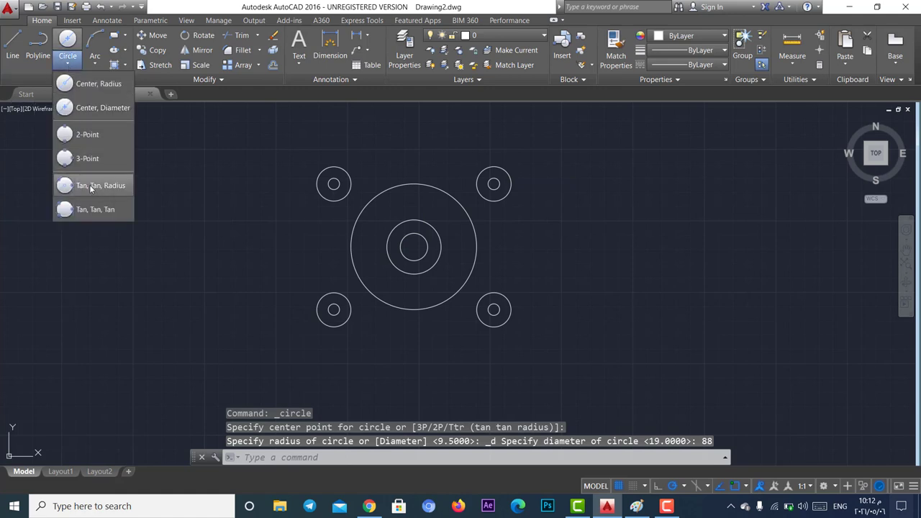
click(87, 109)
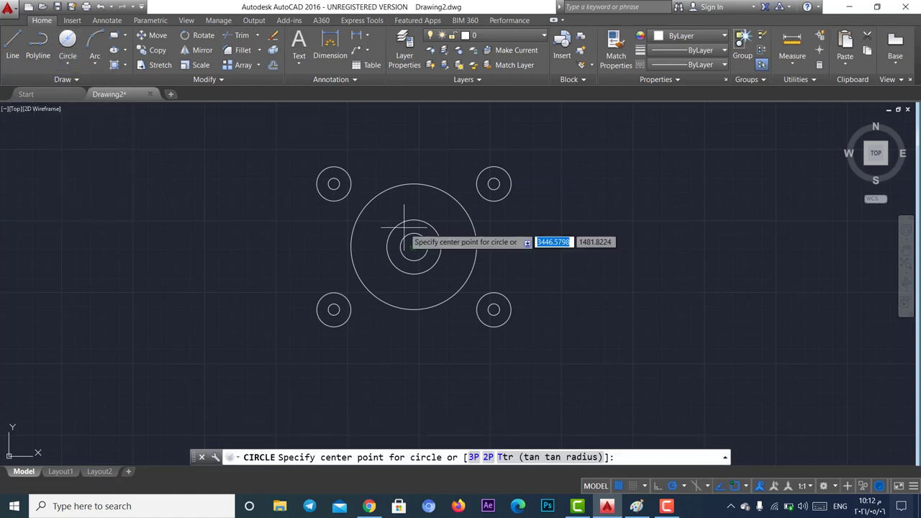
click(414, 247)
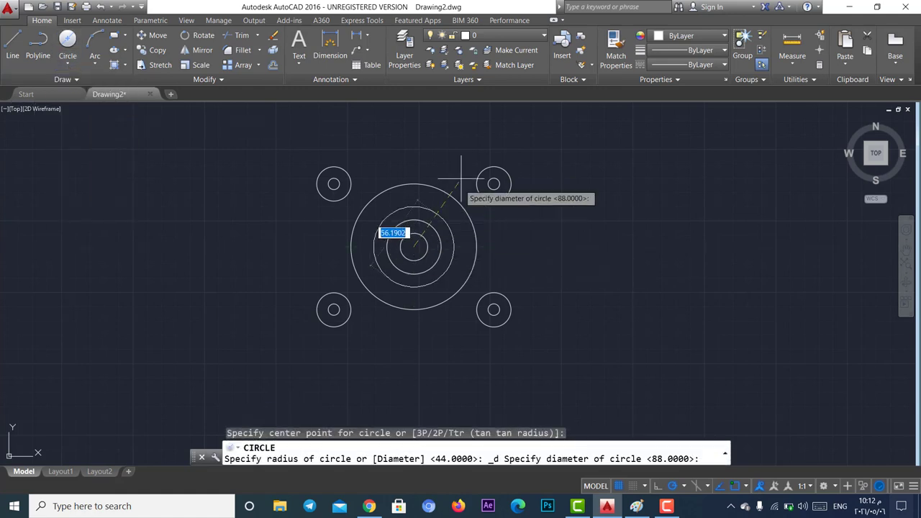
text(11)
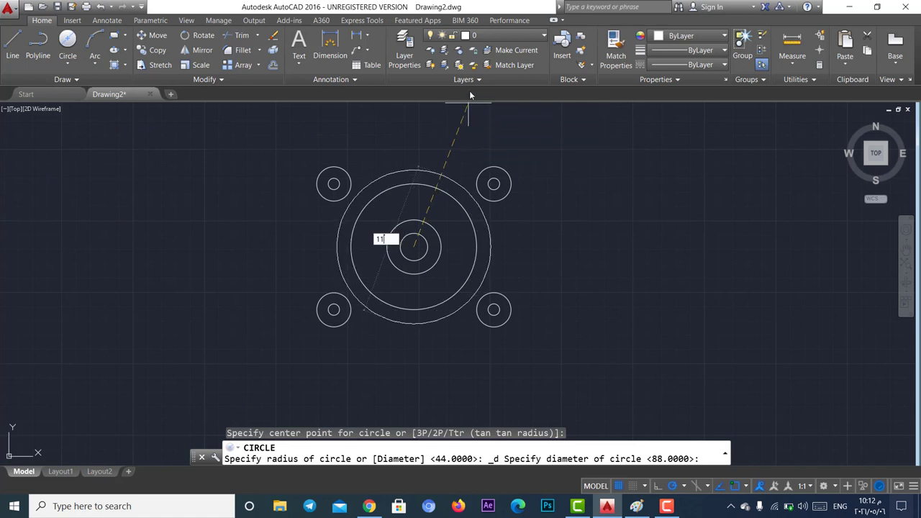
text(2)
key(Return)
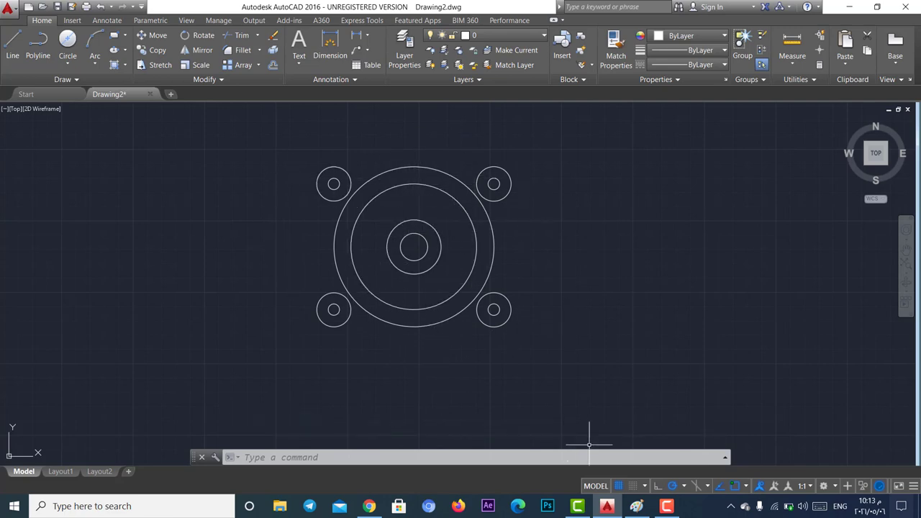
Zoom into the Paint reference and brush red marks near R3.00, undoing the latest strokes.
click(635, 506)
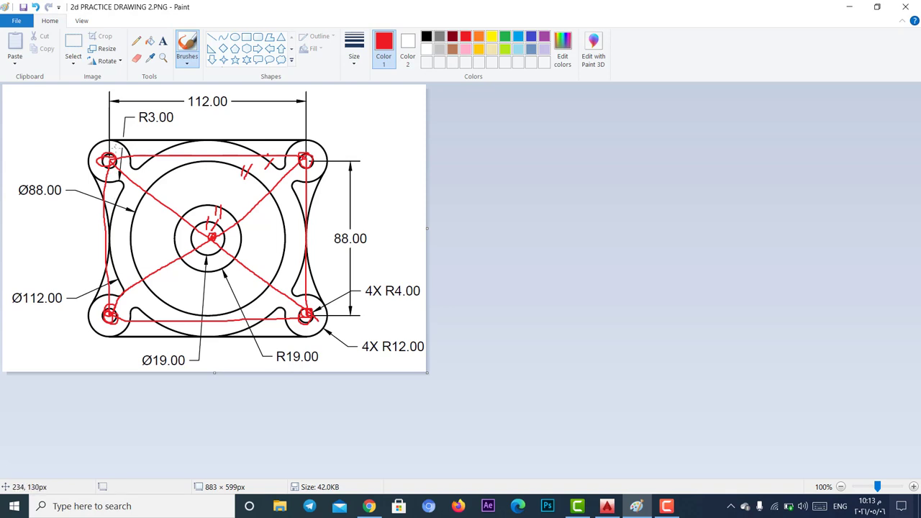
ctrl+scroll(121, 159, up, 1)
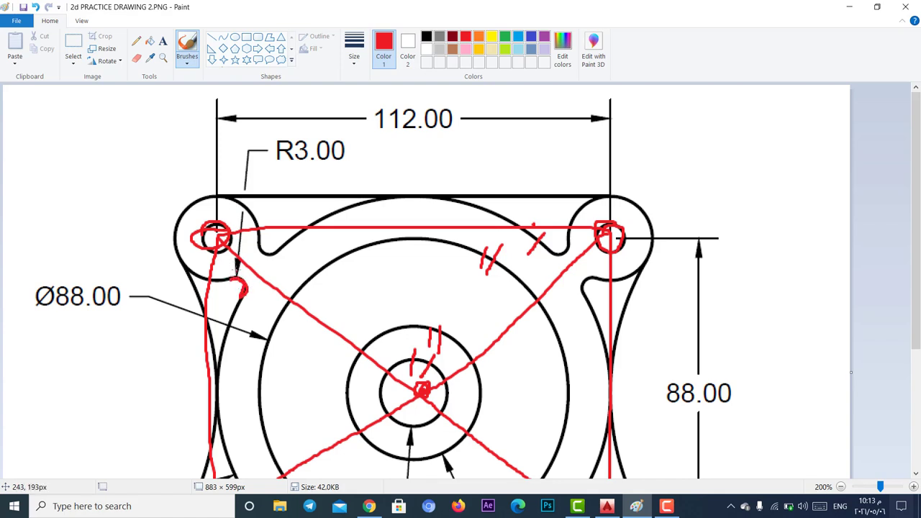
drag(238, 273, 246, 189)
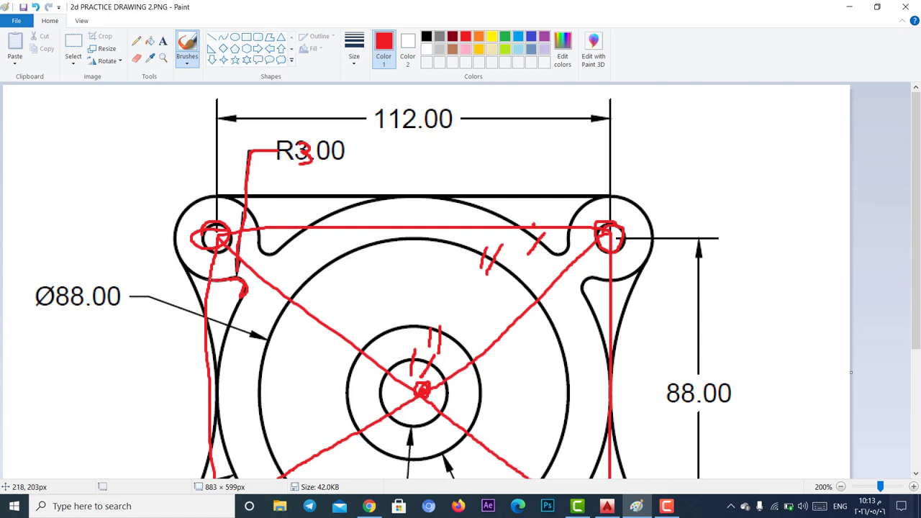
drag(216, 279, 243, 220)
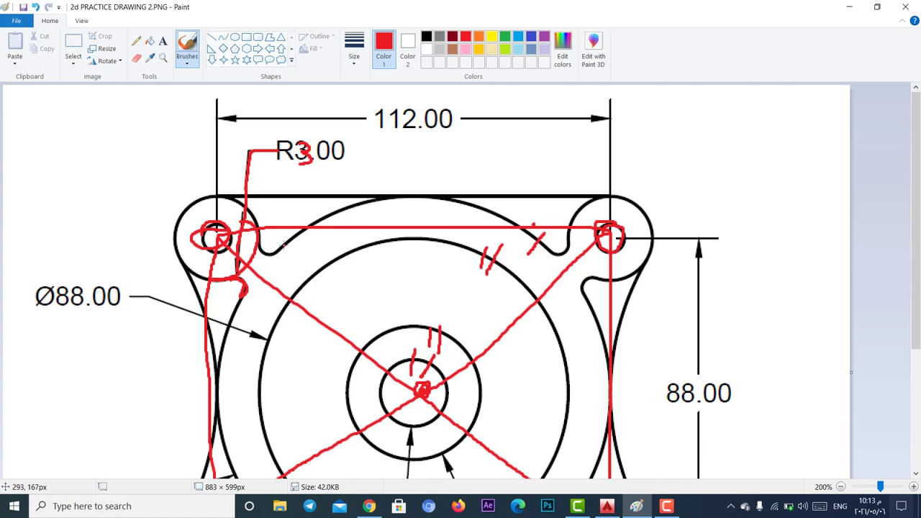
drag(283, 245, 224, 344)
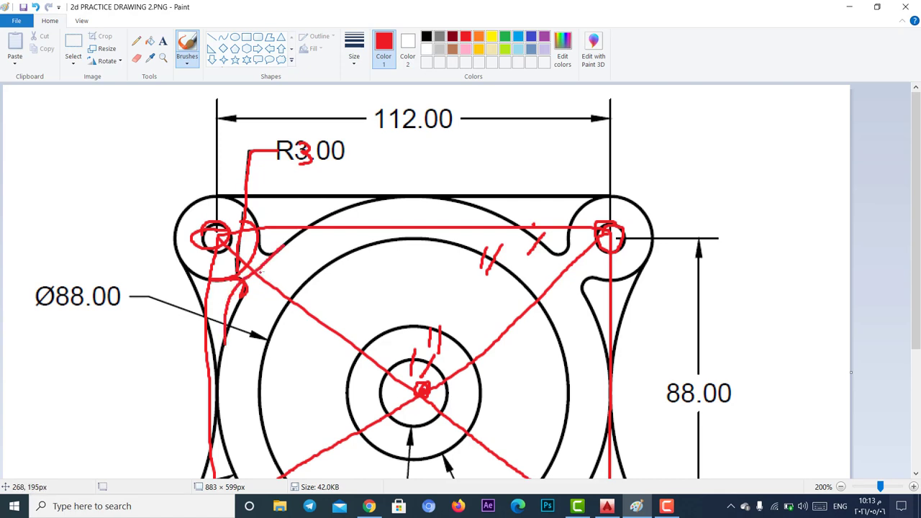
key(ctrl+z)
key(ctrl+z)
Sketch the concave arc beside the upper-left bolt hole in green.
click(505, 37)
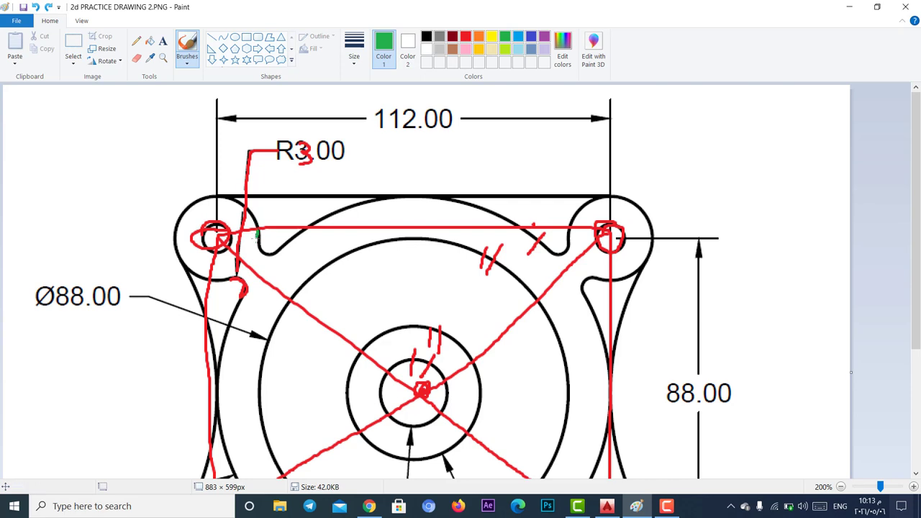
drag(230, 277, 180, 286)
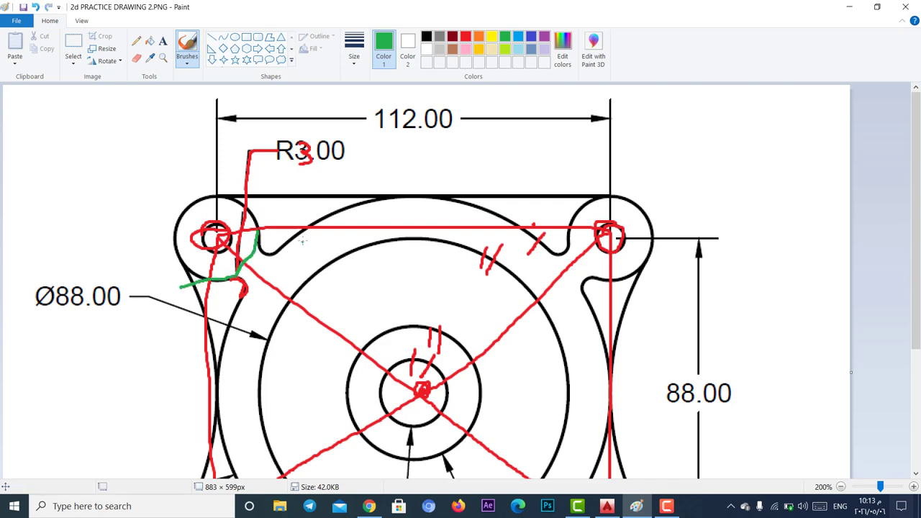
drag(286, 246, 231, 328)
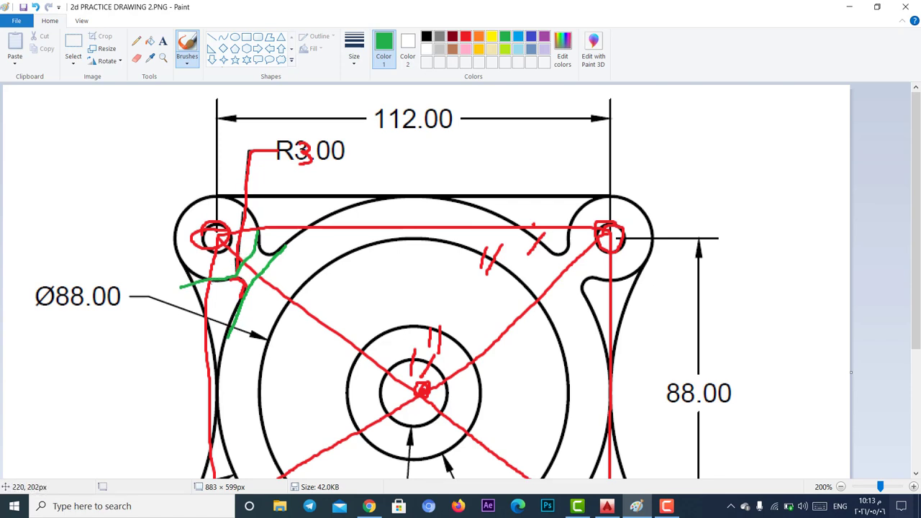
drag(193, 281, 256, 261)
drag(272, 222, 251, 268)
mouse_move(292, 235)
mouse_down()
mouse_move(266, 262)
mouse_move(231, 342)
mouse_up()
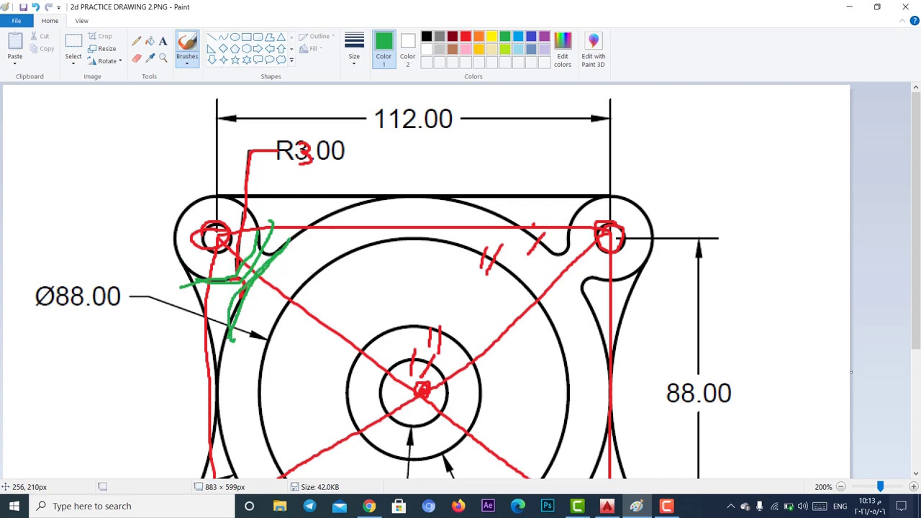
Draw a Tan, Tan, Radius circle of radius 3 touching the Ø112 circle and the upper-left lug.
click(607, 506)
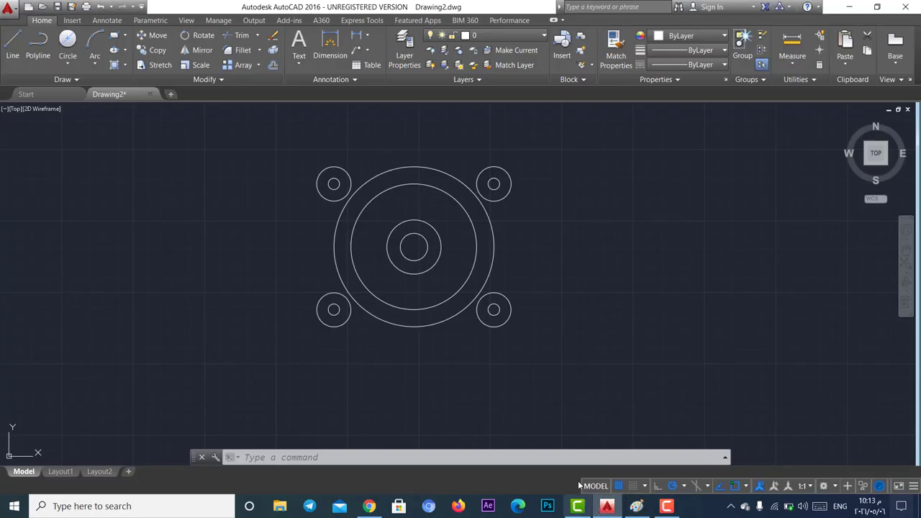
click(69, 62)
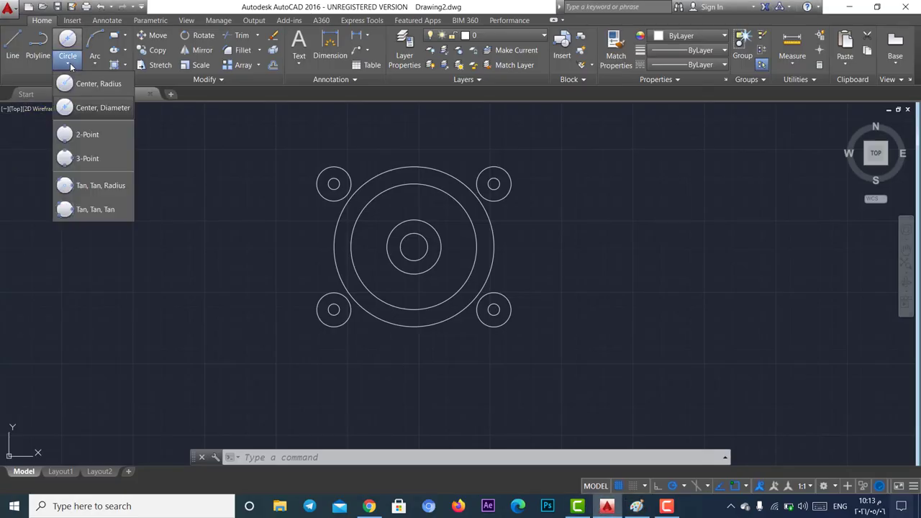
mouse_move(93, 185)
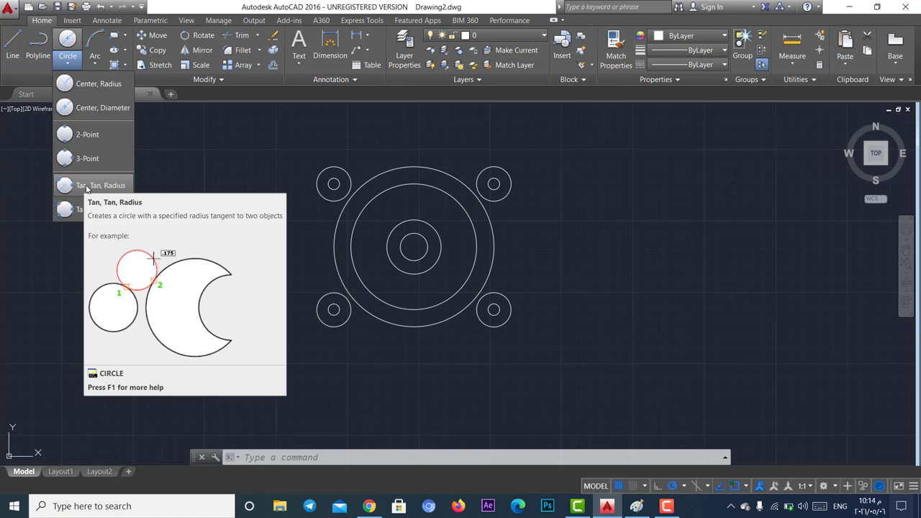
click(81, 188)
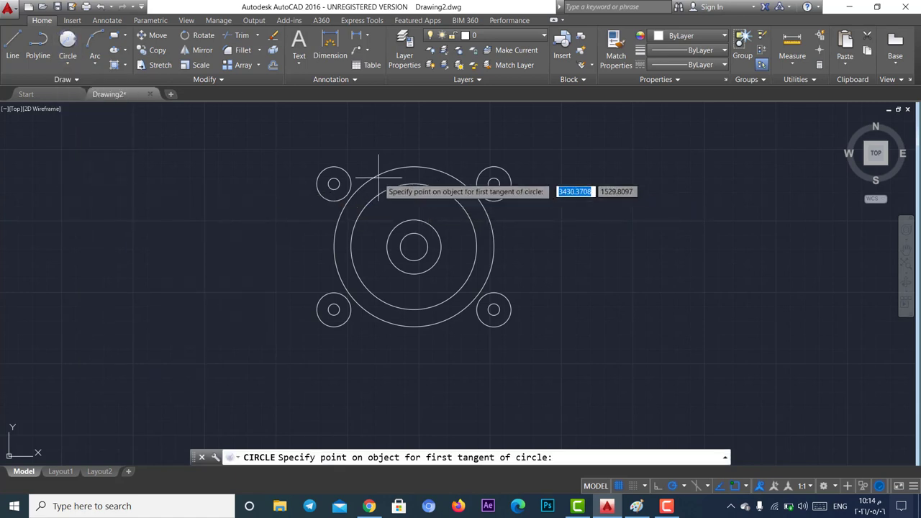
scroll(361, 197, up, 2)
scroll(360, 198, up, 2)
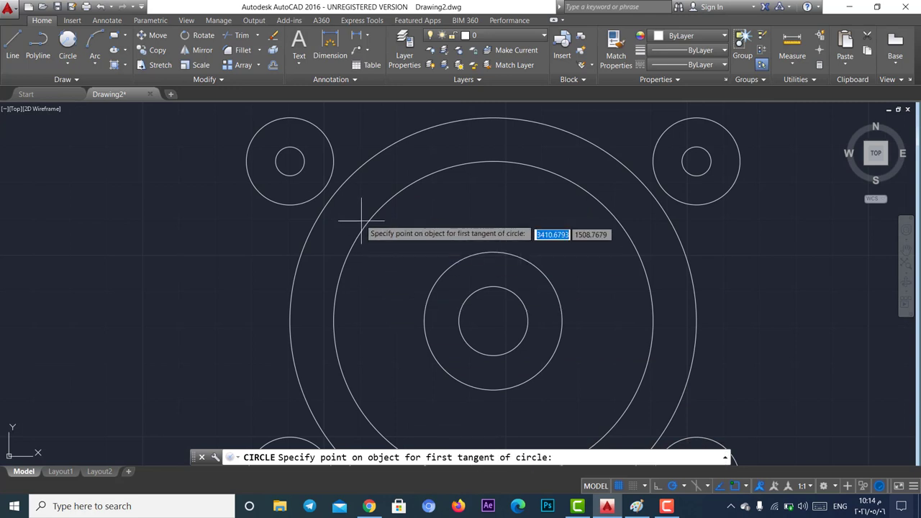
click(331, 174)
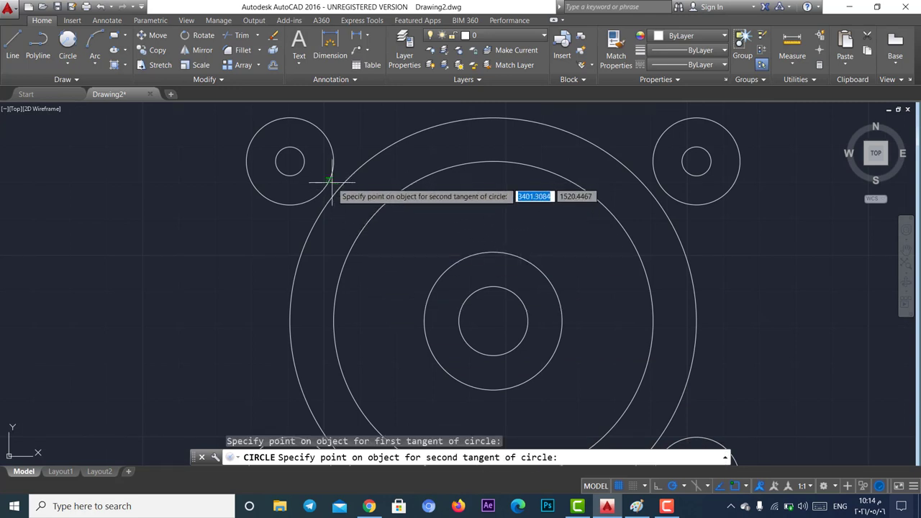
click(349, 178)
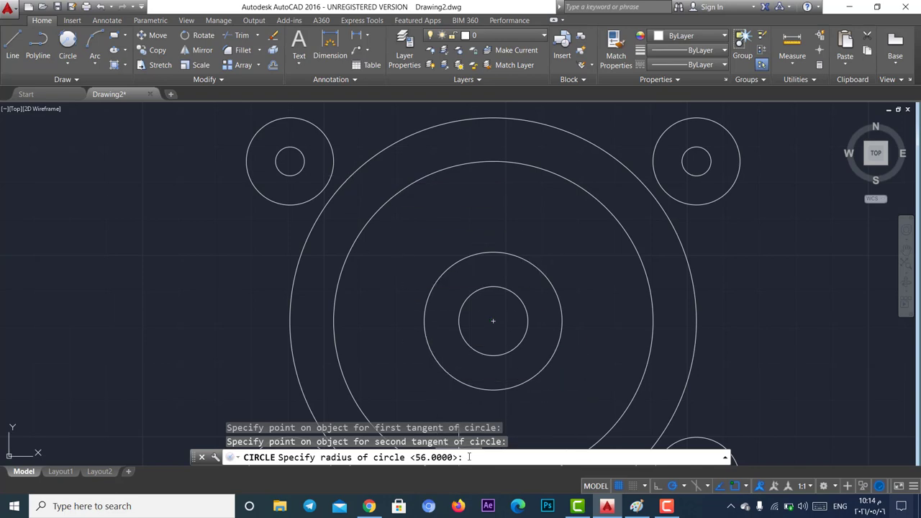
click(637, 506)
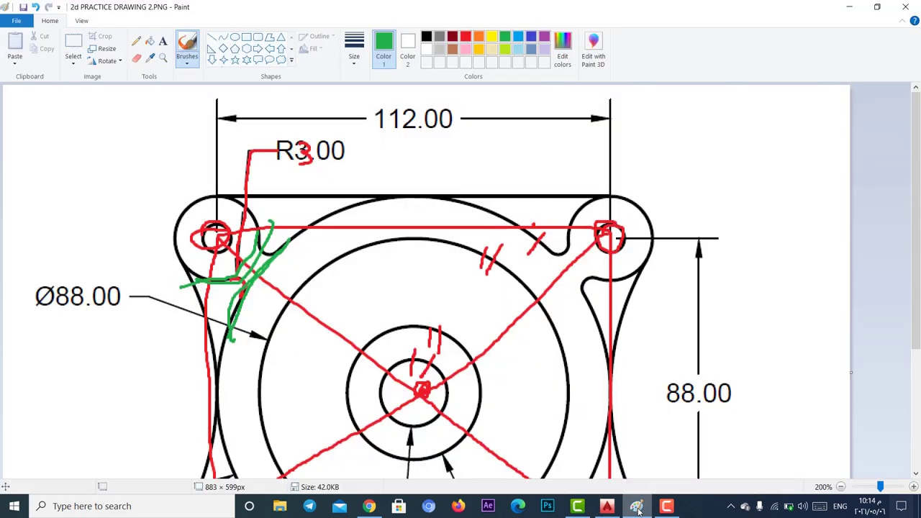
click(637, 507)
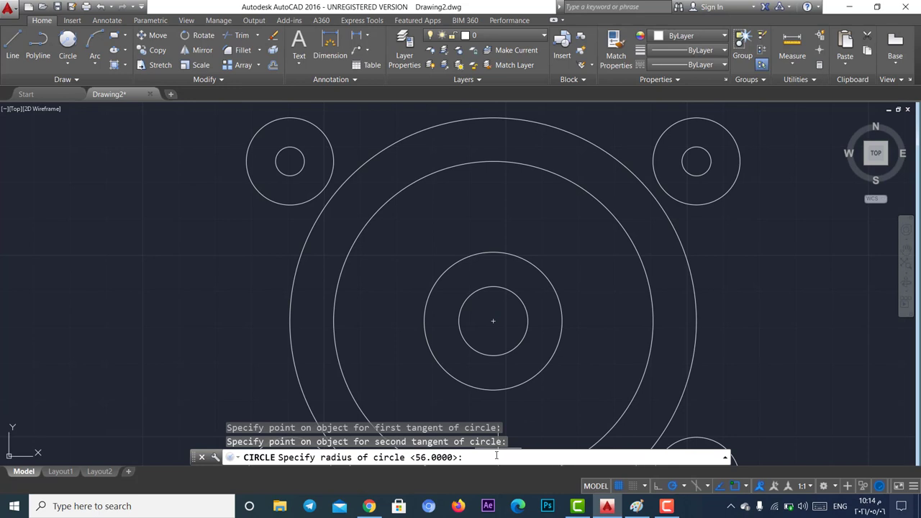
text(3)
key(Return)
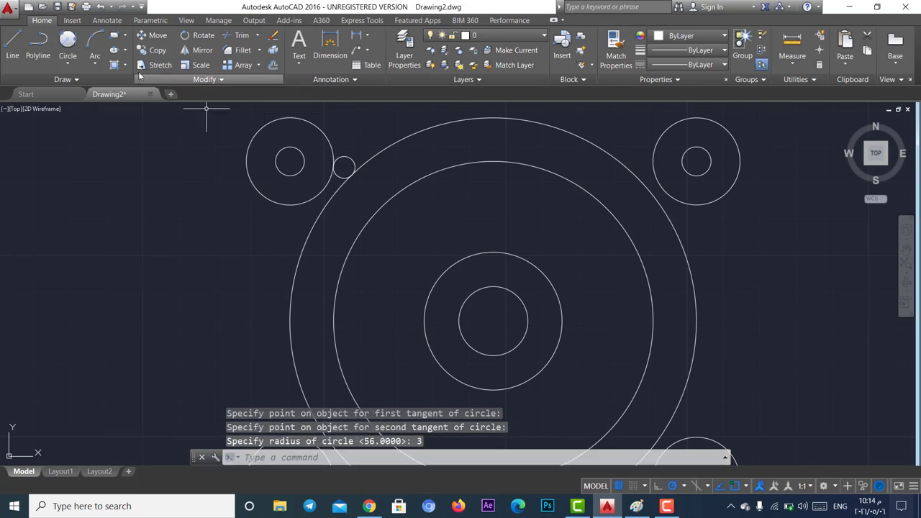
Add a second R3 circle tangent to the large outer circle and the upper-left lug.
click(67, 63)
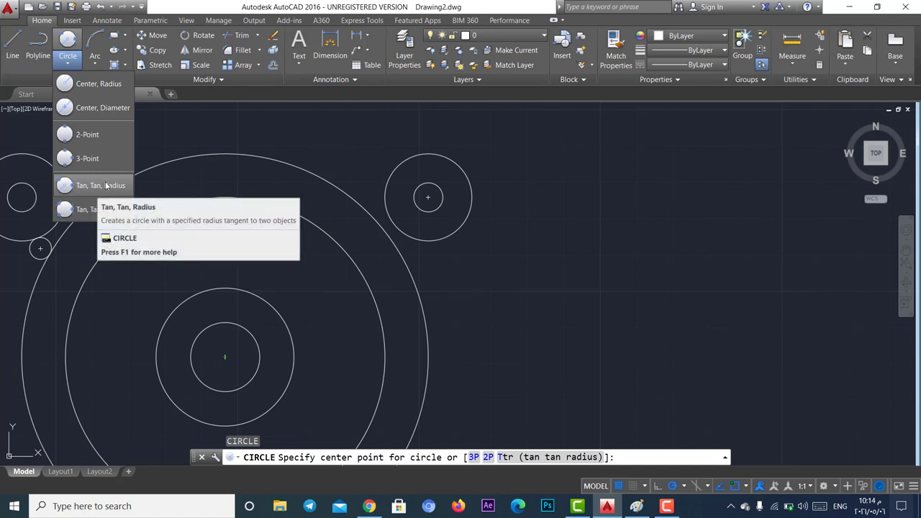
click(97, 185)
click(368, 207)
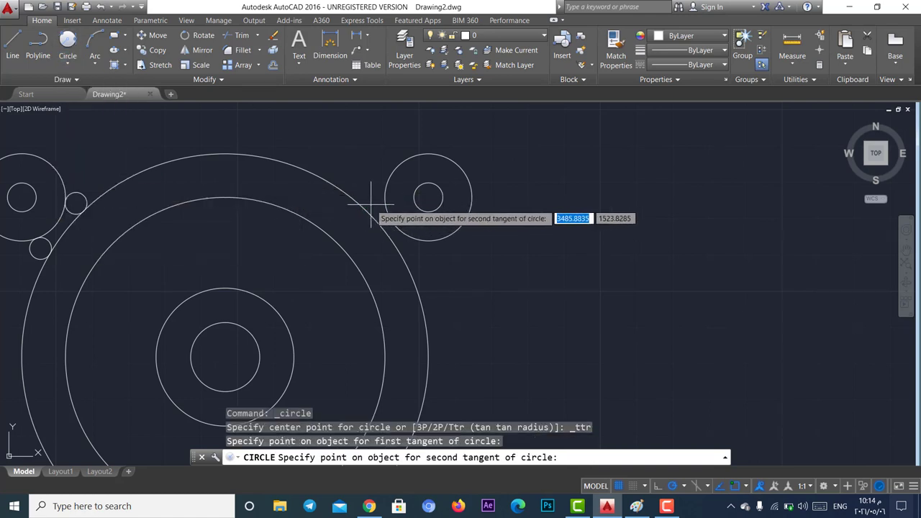
click(386, 196)
text(3)
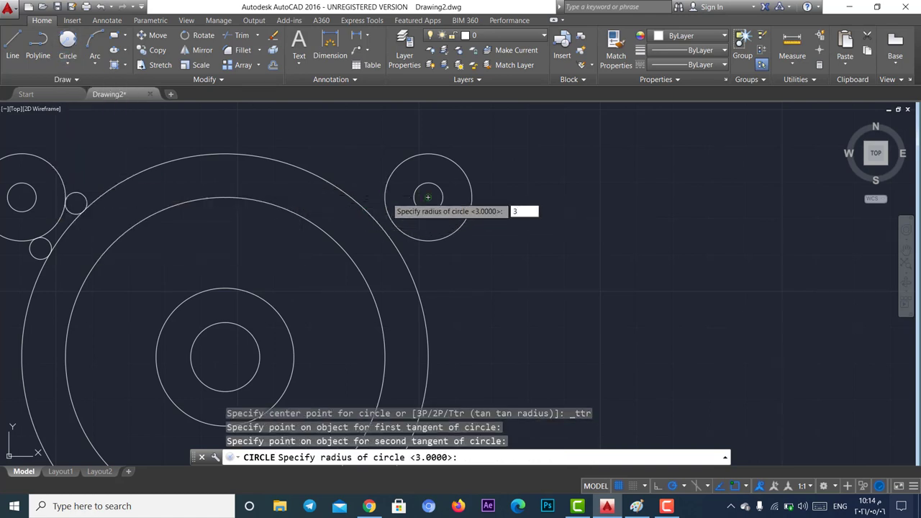
key(Return)
scroll(636, 165, down, 1)
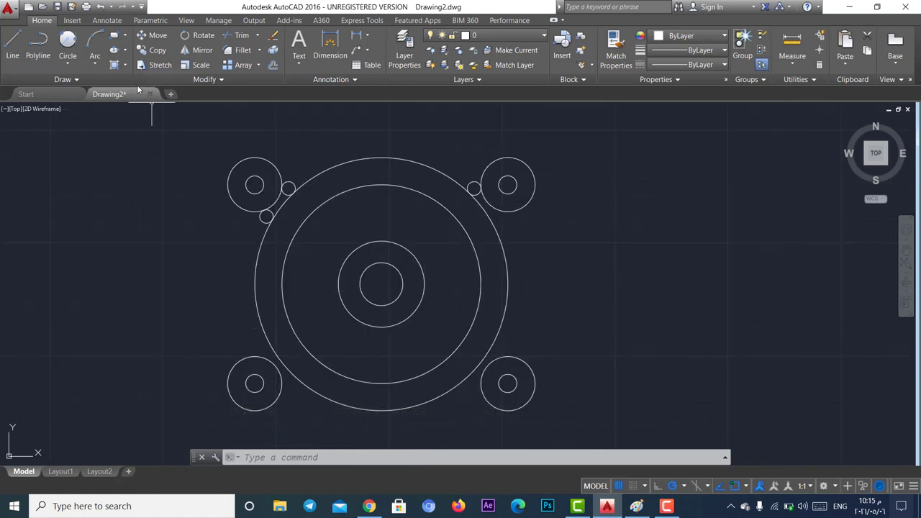
Draw an R3 circle tangent to the upper-right lug and the outer circle.
click(68, 65)
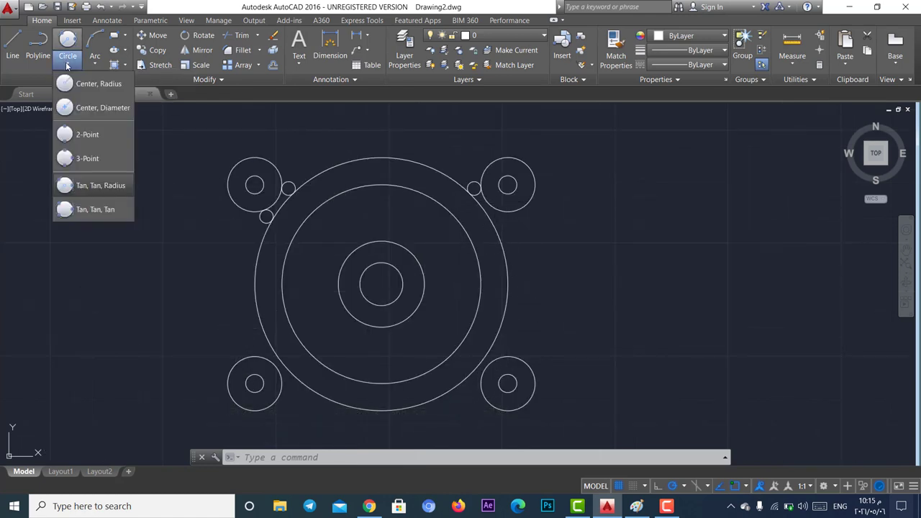
click(90, 185)
click(492, 212)
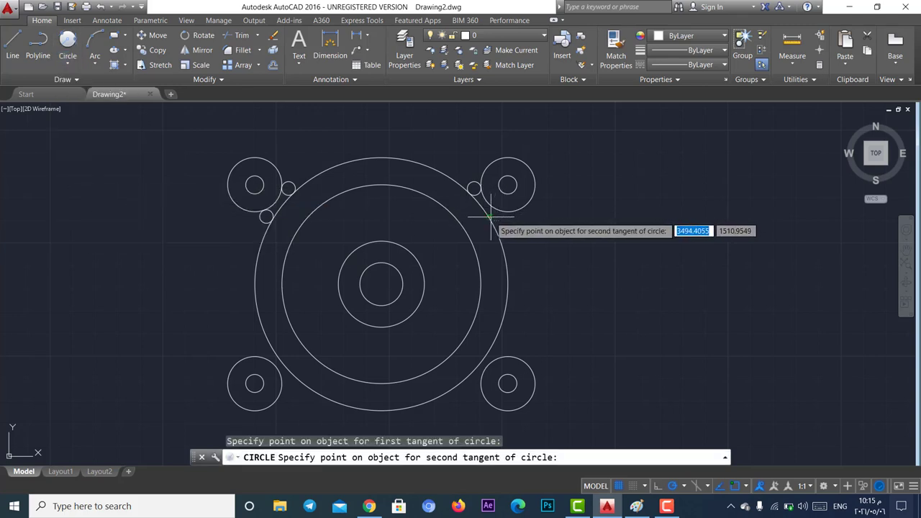
click(490, 215)
text(3)
key(Return)
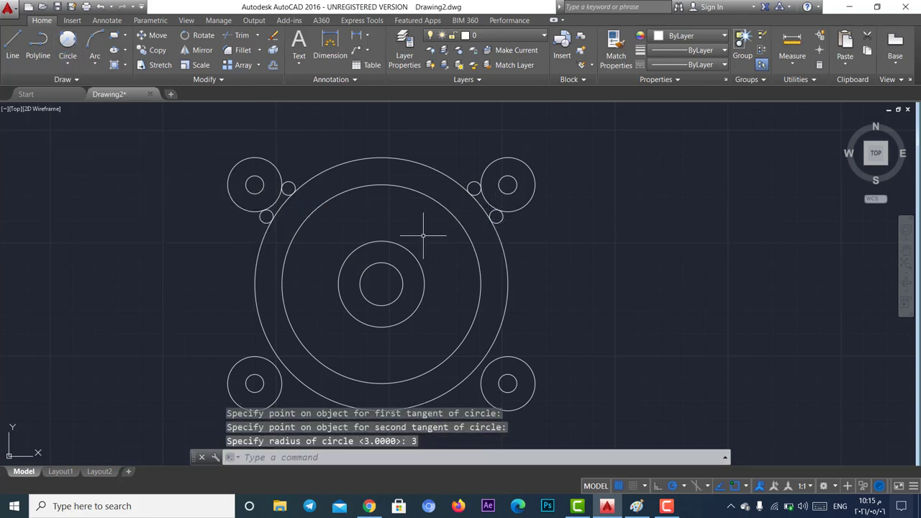
Draw two R3 circles tangent to the lower-right lug and the outer circle.
click(70, 63)
click(98, 185)
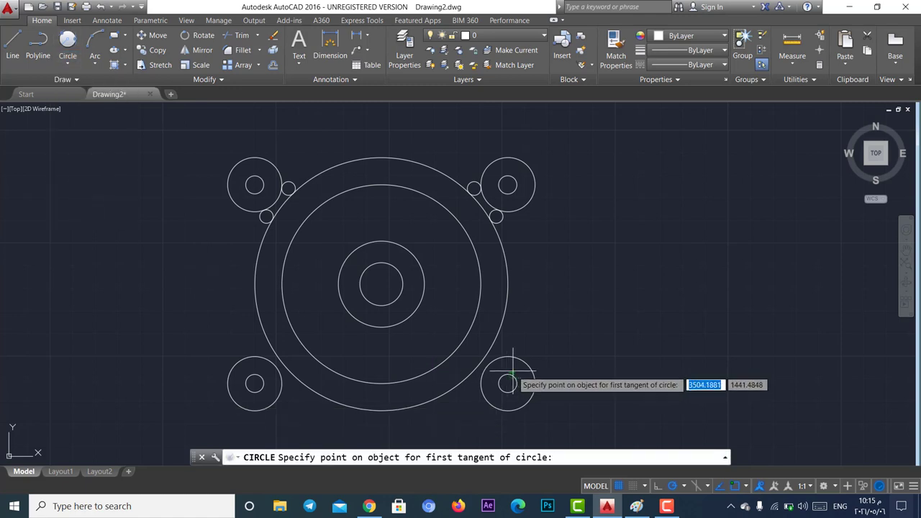
click(488, 363)
click(488, 352)
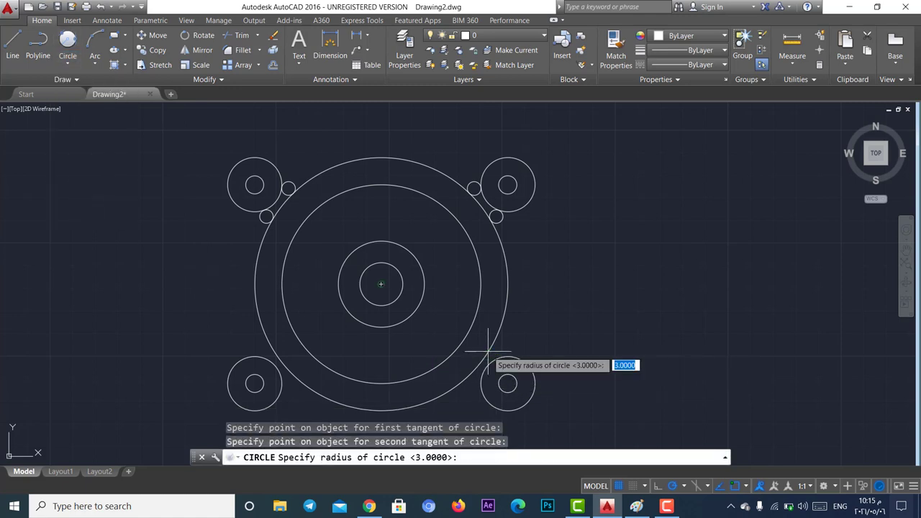
text(3)
key(Return)
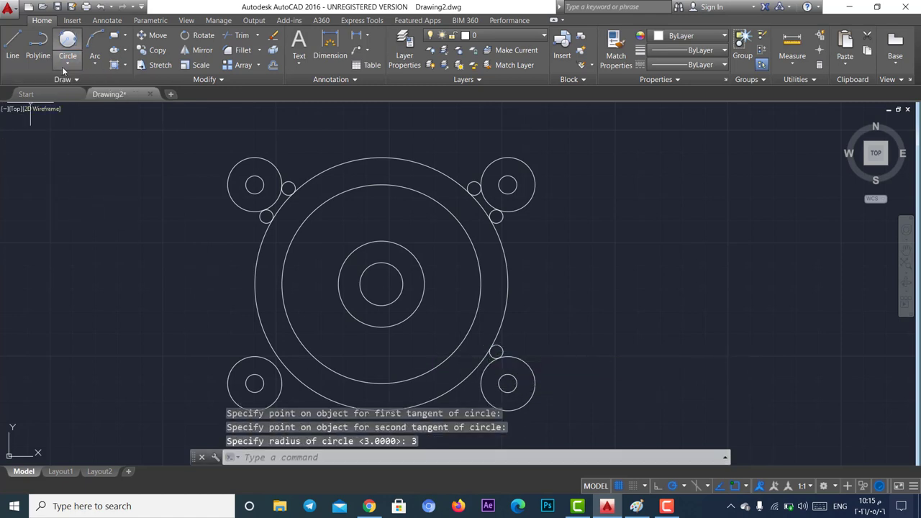
click(68, 63)
click(89, 184)
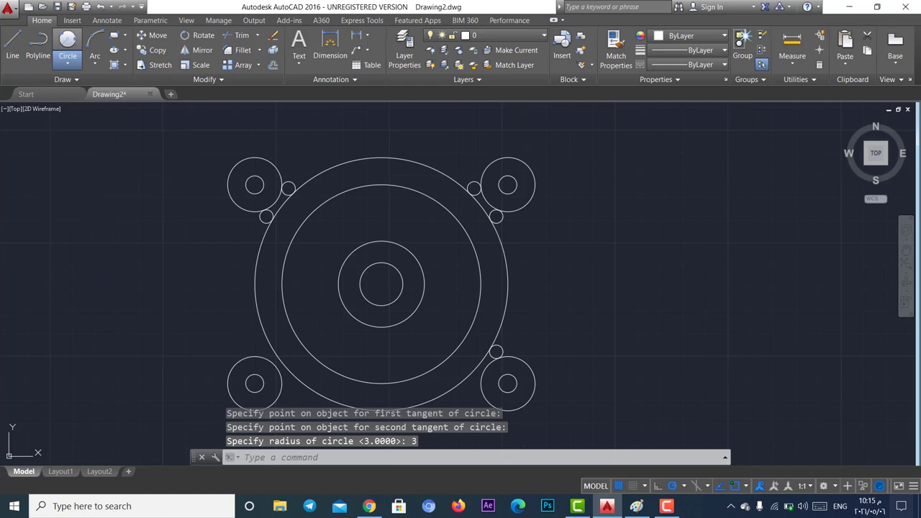
click(484, 375)
click(471, 374)
text(3)
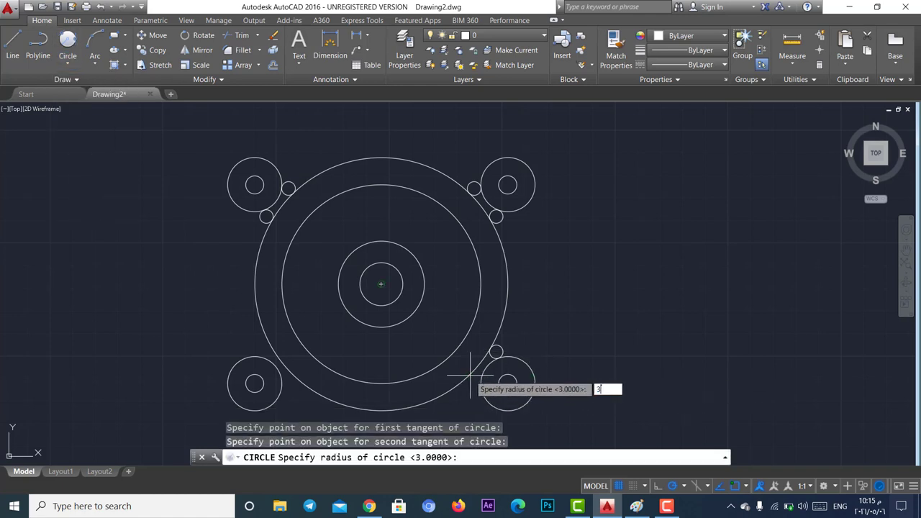
key(Return)
Draw two R3 circles tangent to the lower-left lug and the outer circle.
click(68, 63)
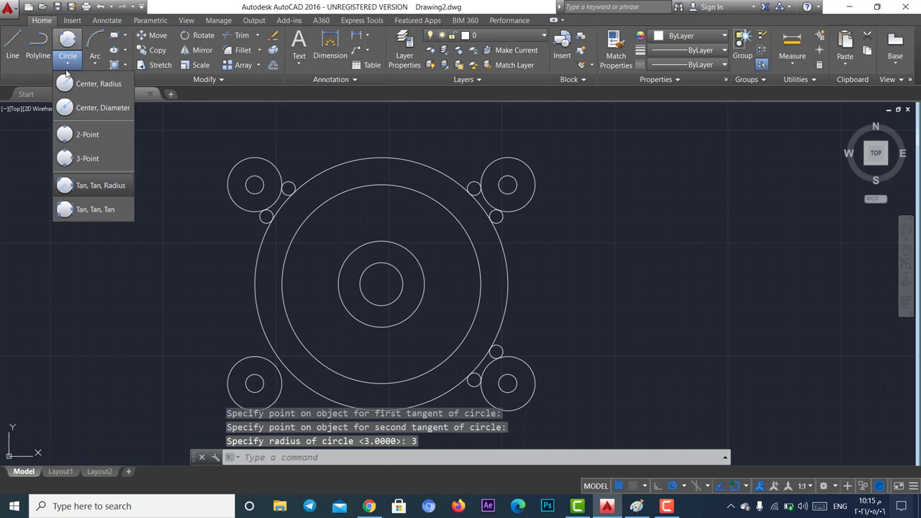
click(88, 186)
click(284, 375)
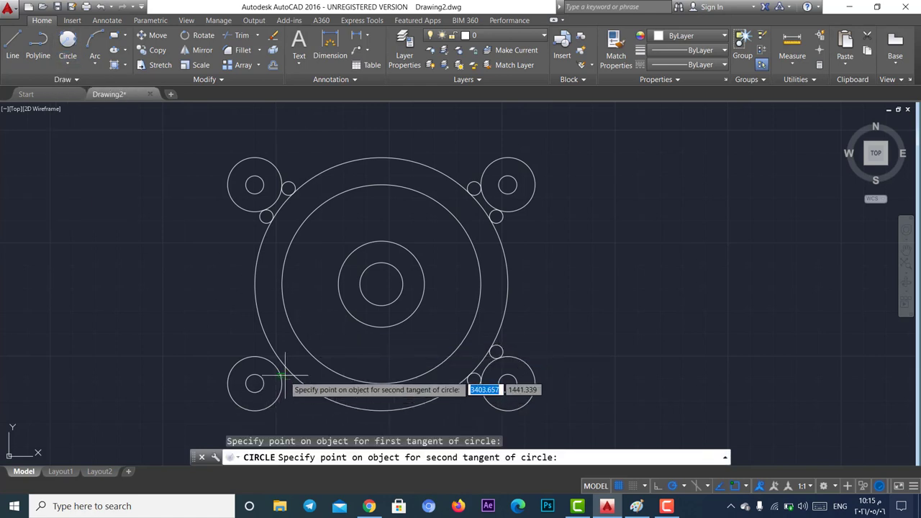
click(284, 375)
text(3)
key(Return)
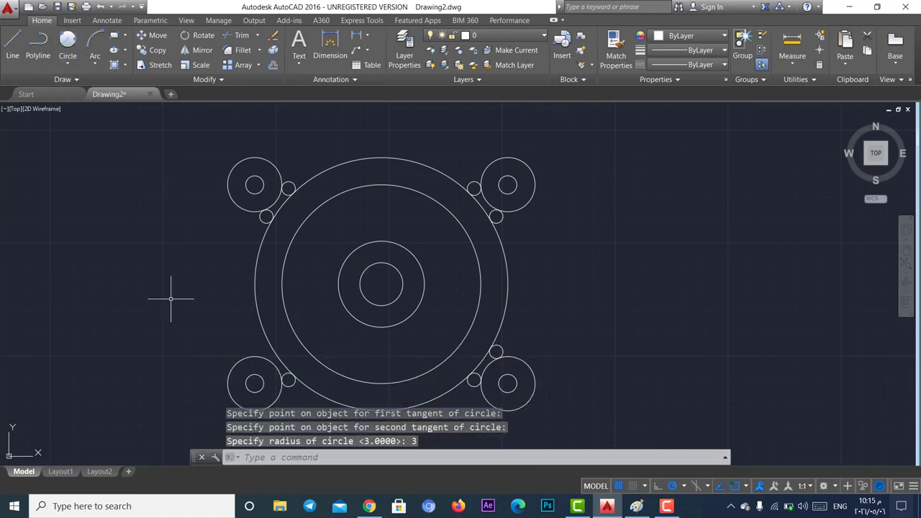
click(67, 63)
click(88, 186)
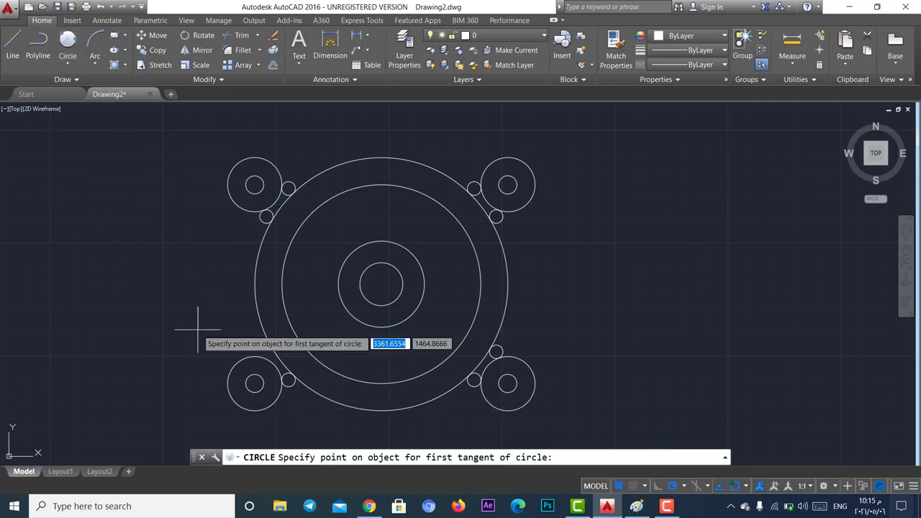
click(256, 358)
click(266, 344)
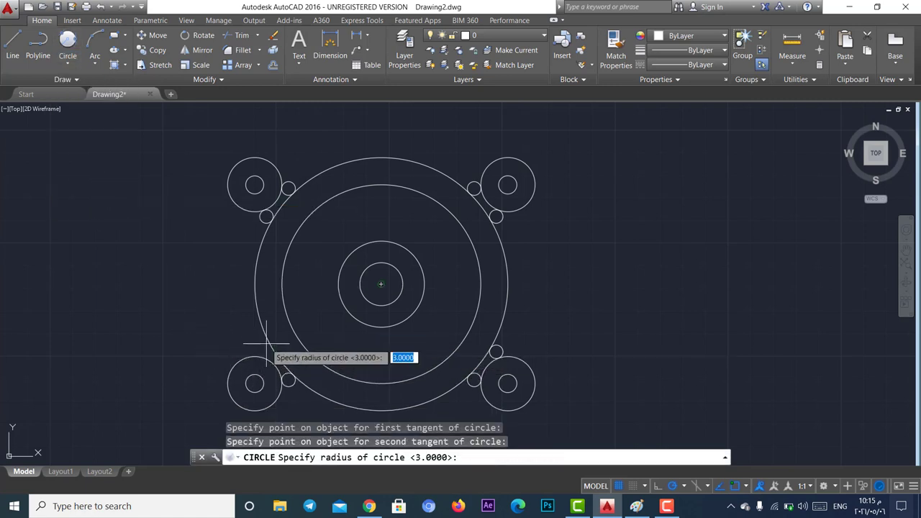
text(3)
key(Return)
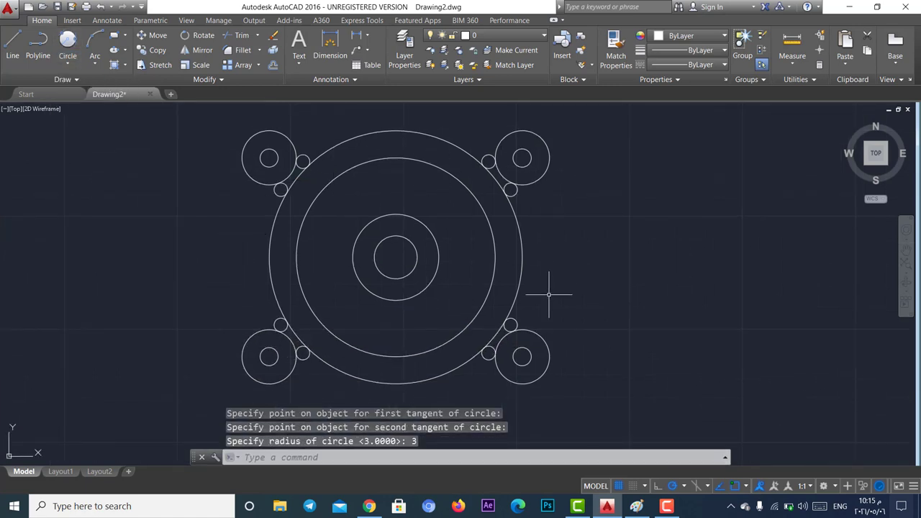
Zoom in on the upper-left lug, then bring up the Paint reference 2d PRACTICE DRAWING 2.PNG.
scroll(281, 154, up, 2)
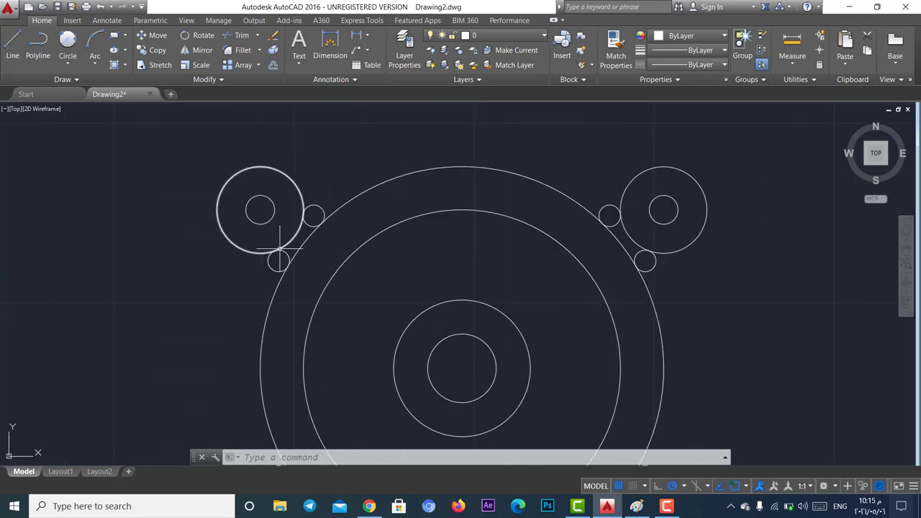
scroll(279, 249, up, 4)
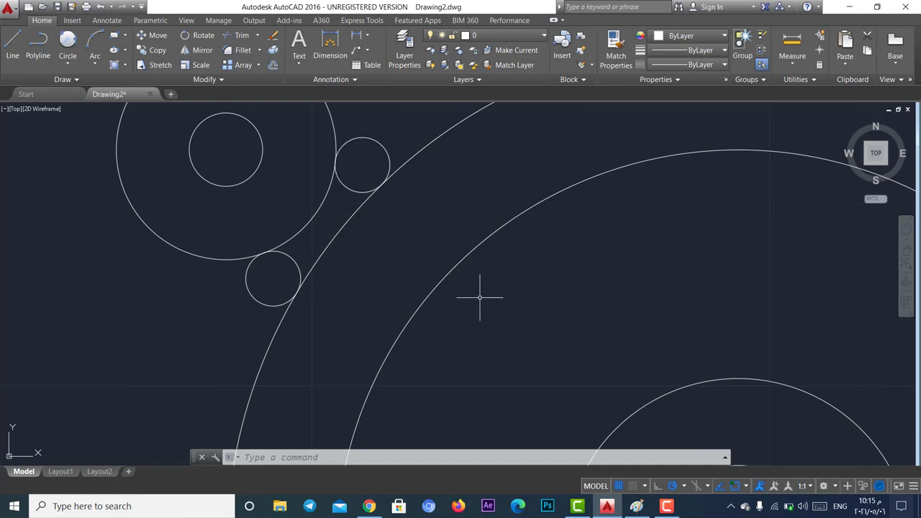
key(alt+Tab)
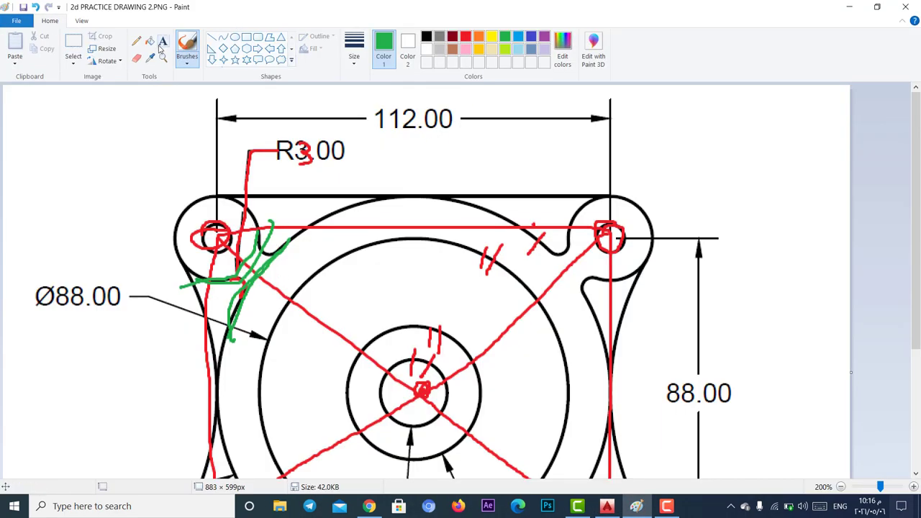
Erase the green and red marks near the upper-left lug in Paint, then return to AutoCAD.
click(141, 59)
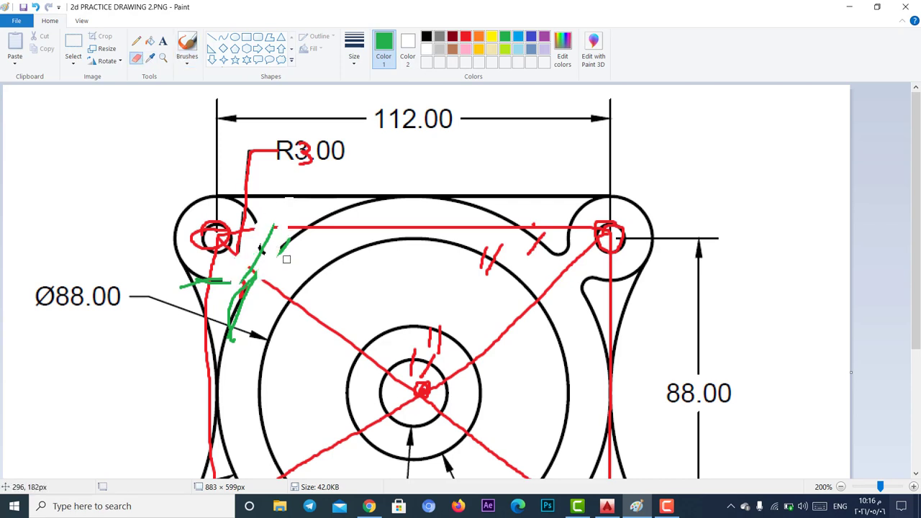
key(ctrl+z)
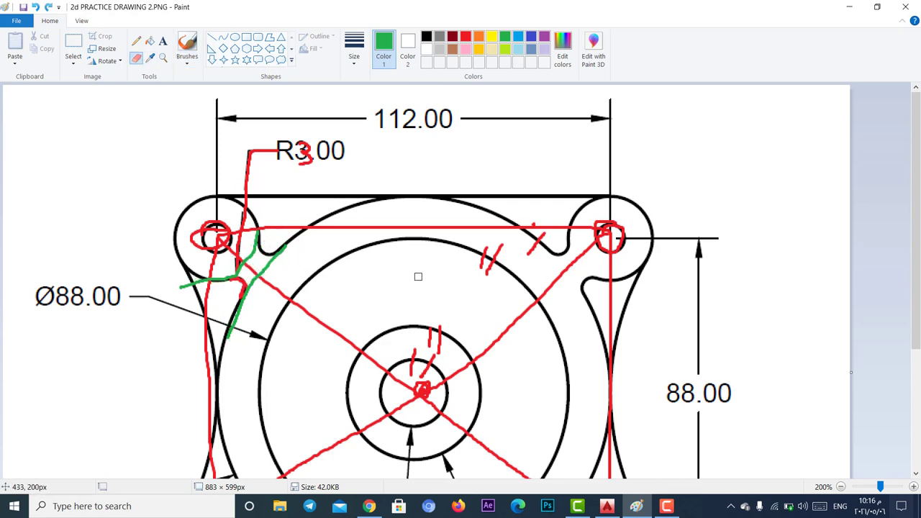
key(ctrl+y)
key(ctrl+z)
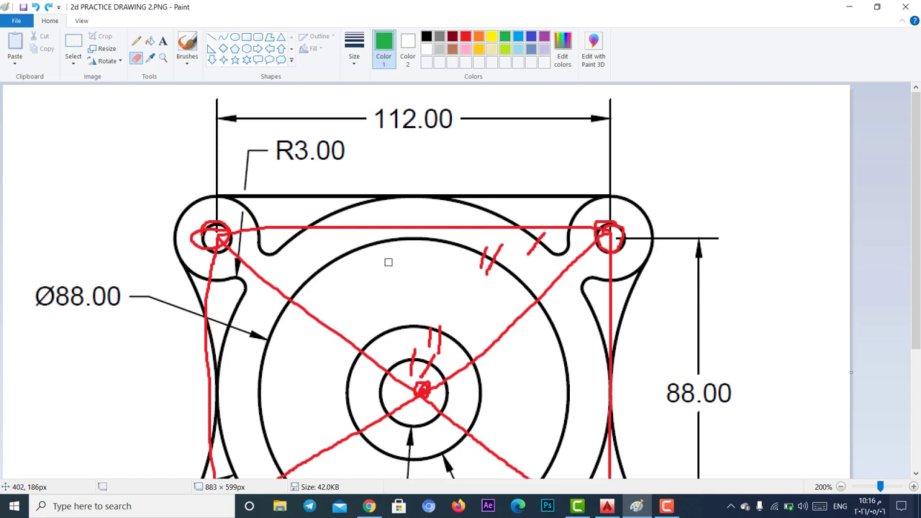
key(ctrl+z)
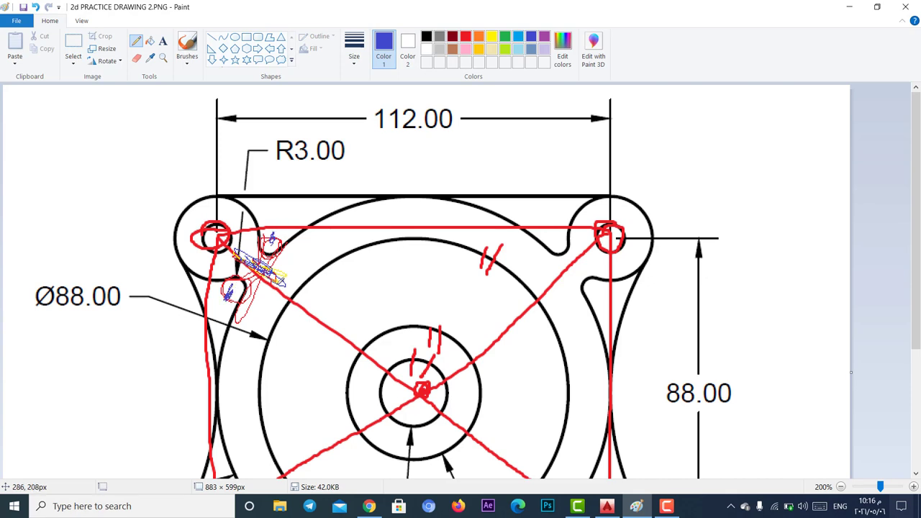
click(606, 507)
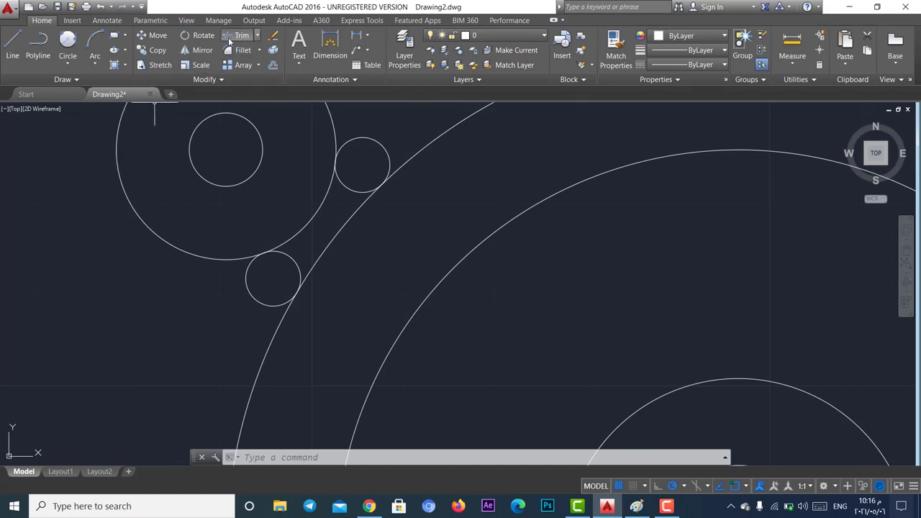
Trim the excess small-circle arcs and lug arc around the upper-left lug.
click(228, 37)
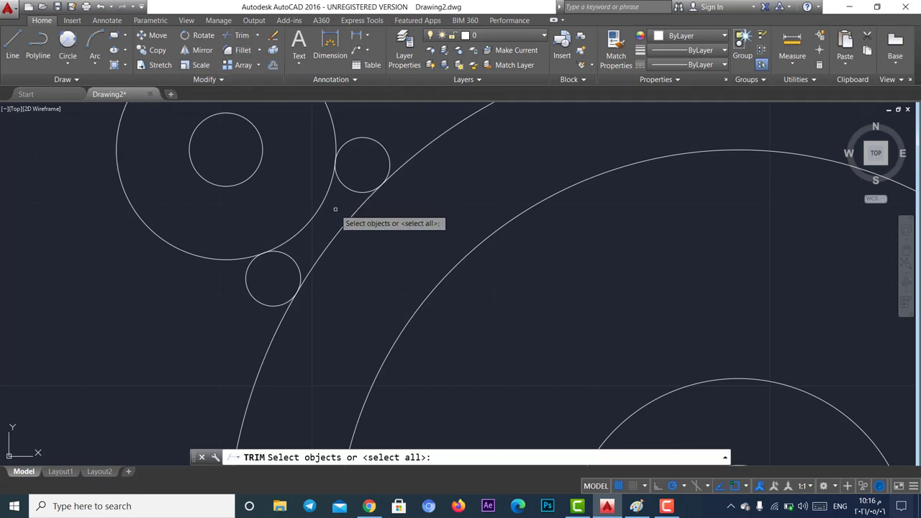
key(Return)
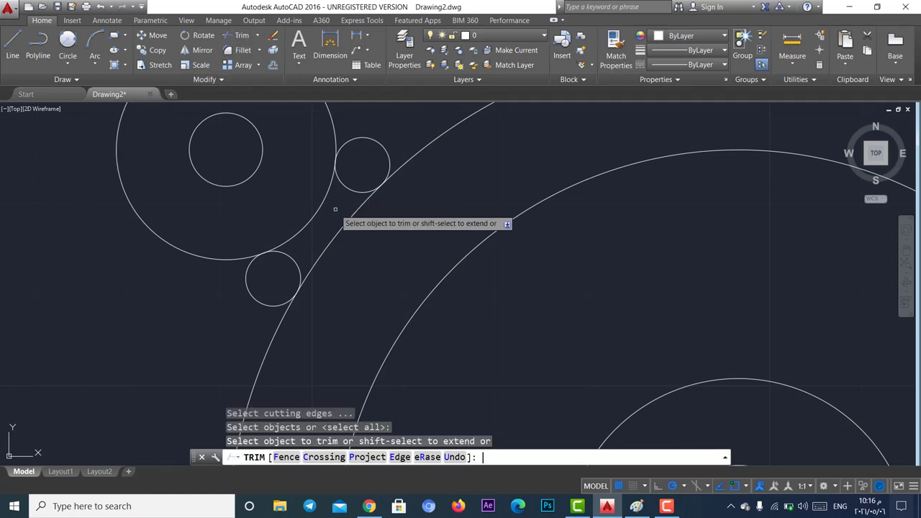
key(ctrl+z)
click(386, 148)
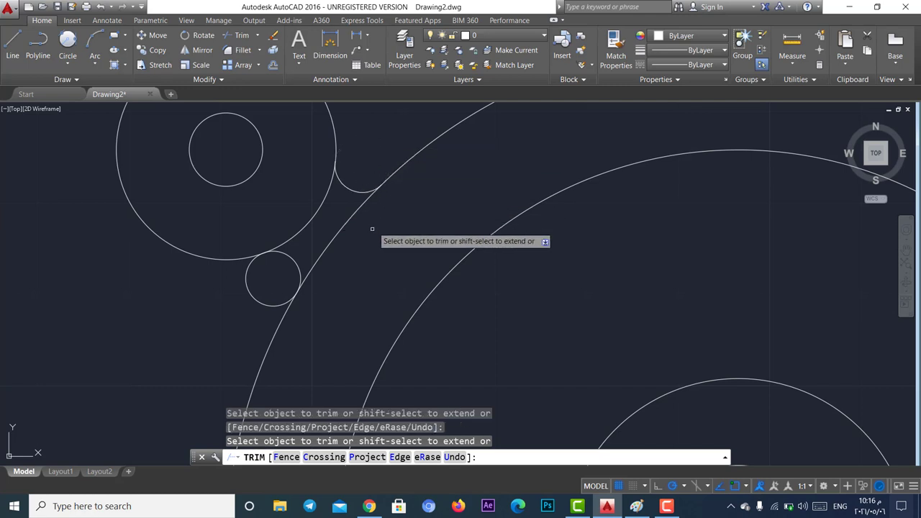
click(297, 233)
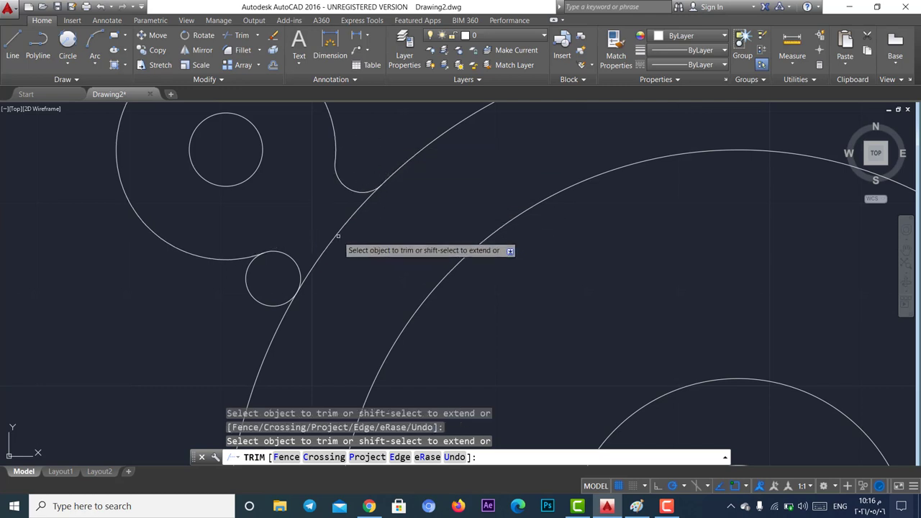
click(338, 235)
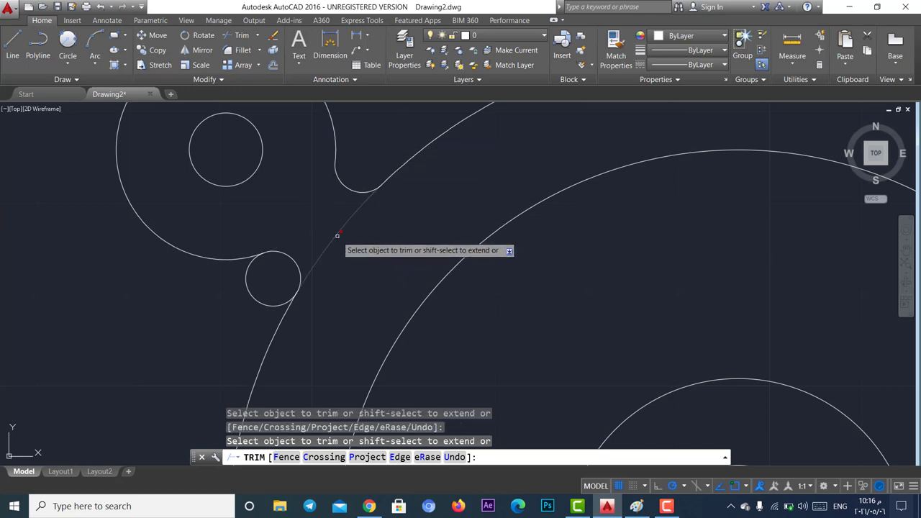
click(255, 297)
click(229, 288)
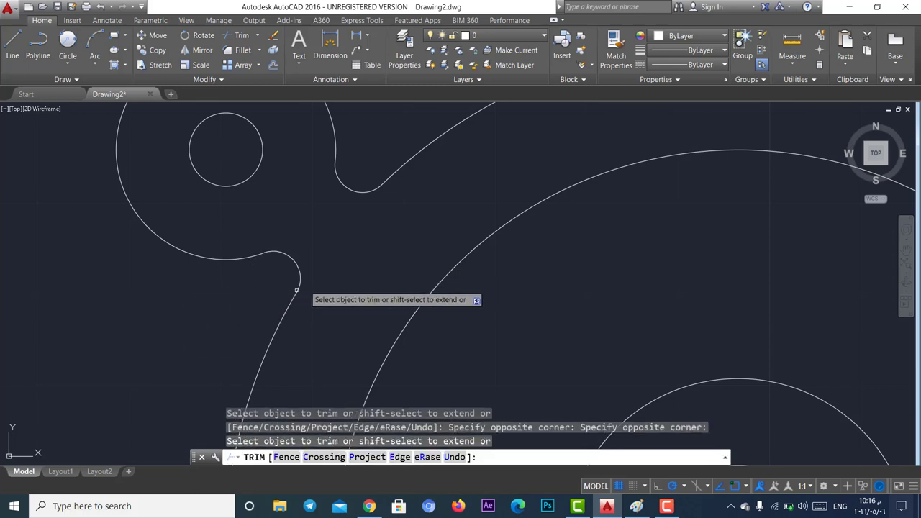
Trim the extra small-circle arcs and excess geometry at the upper-right lug.
scroll(296, 290, down, 3)
scroll(285, 245, down, 1)
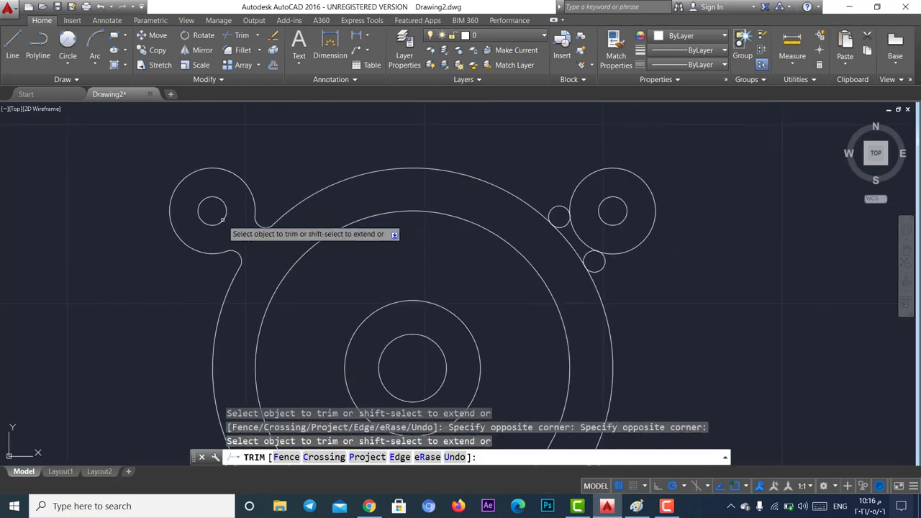
middle_drag(463, 245, 374, 246)
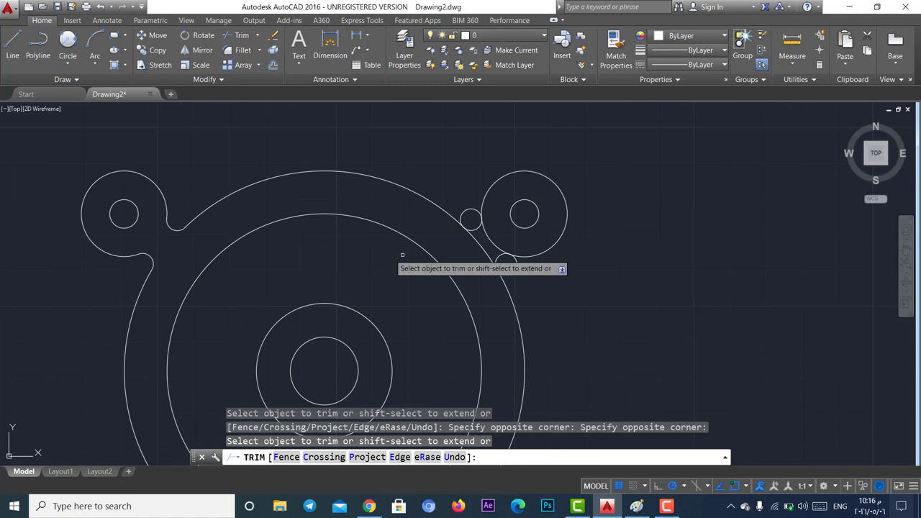
click(496, 233)
click(478, 250)
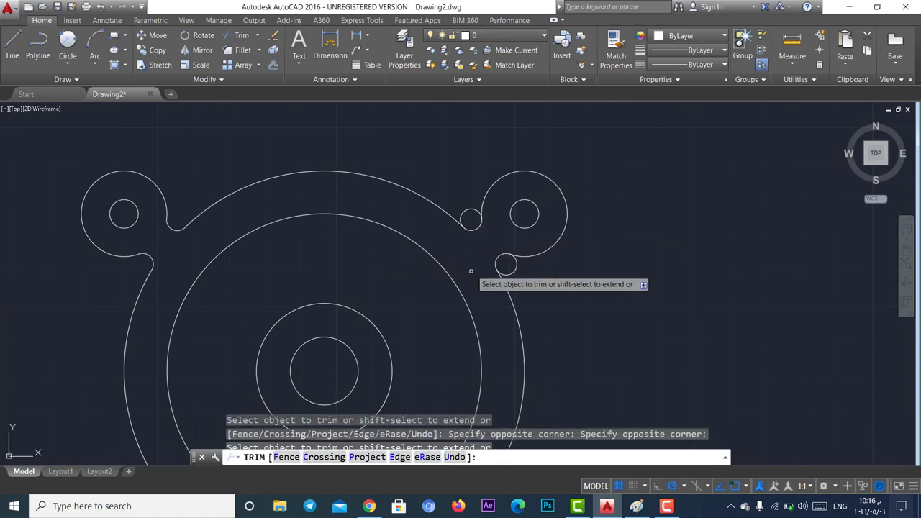
click(471, 218)
click(512, 270)
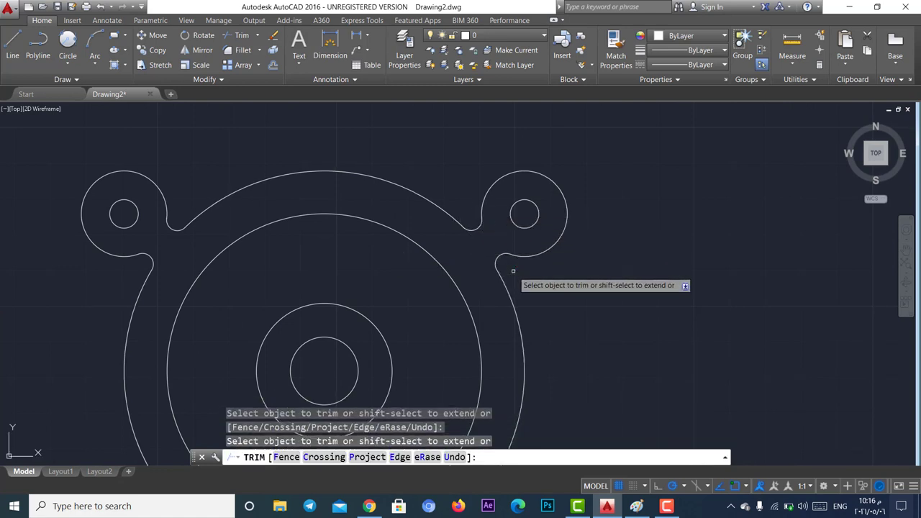
Trim the small circles and stray segment at the lower-right lug.
middle_drag(420, 302, 415, 86)
scroll(512, 302, up, 1)
scroll(512, 301, up, 1)
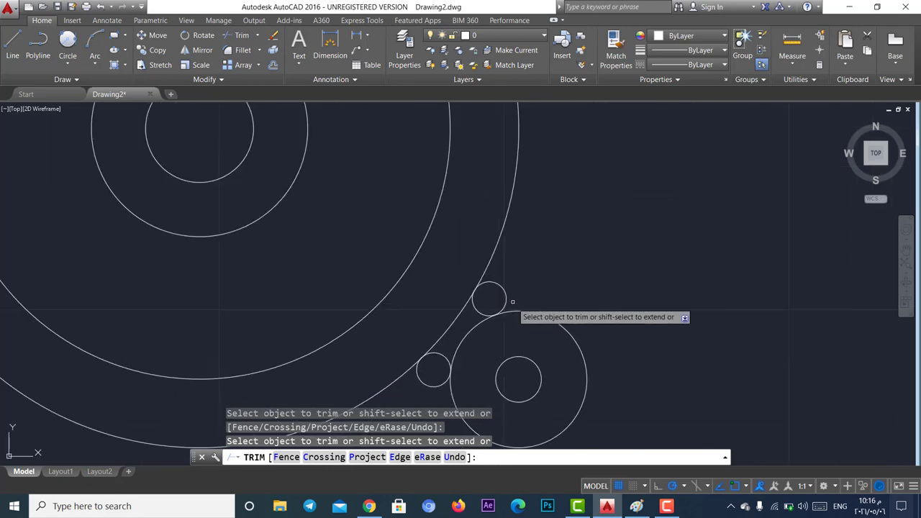
click(499, 289)
click(439, 322)
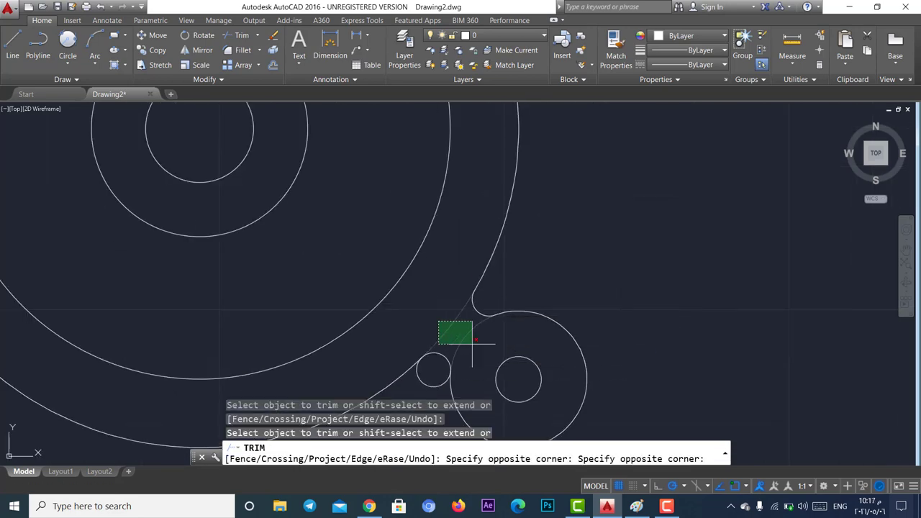
click(472, 344)
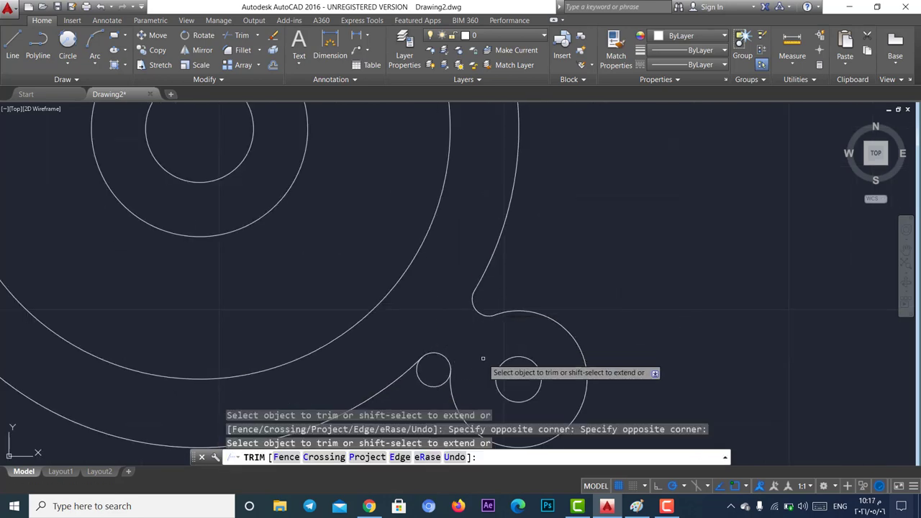
click(429, 381)
Trim the leftover small circle and stray segment by the left lug, then centre the whole plate.
scroll(429, 381, down, 2)
middle_drag(461, 403, 506, 288)
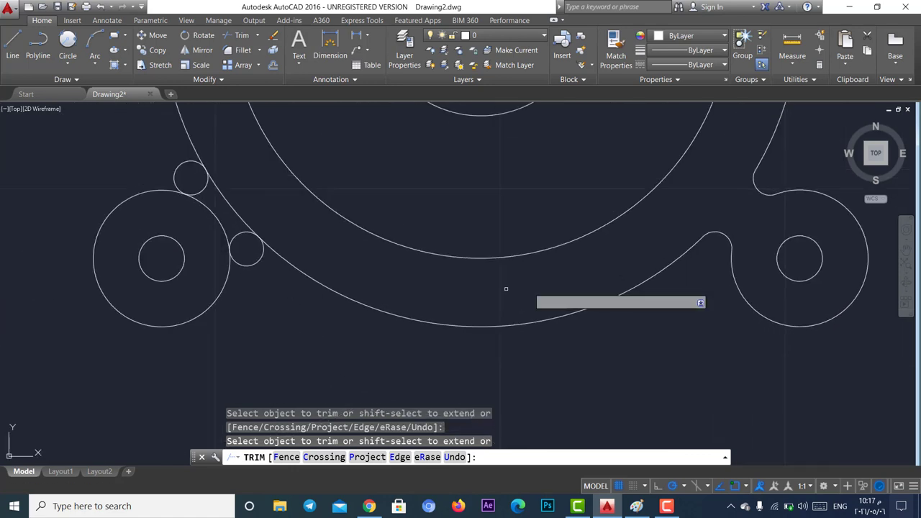
click(246, 265)
click(232, 260)
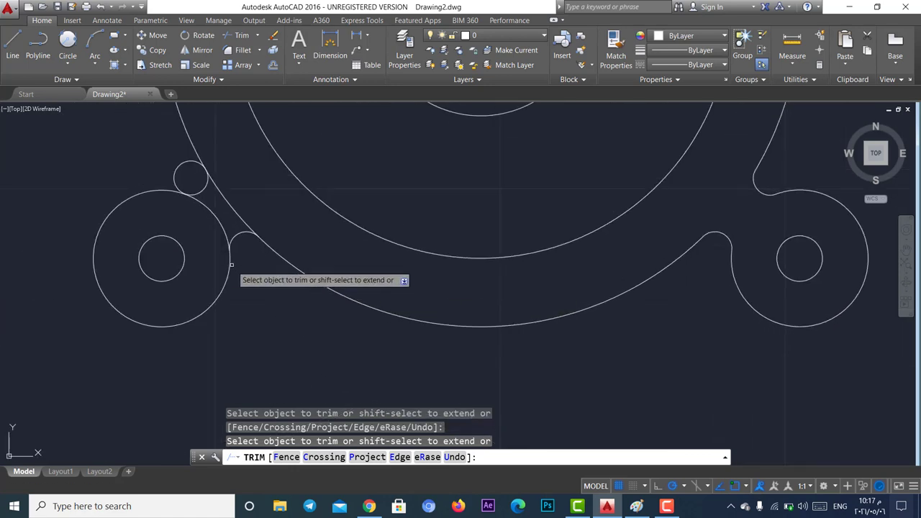
click(237, 196)
click(206, 226)
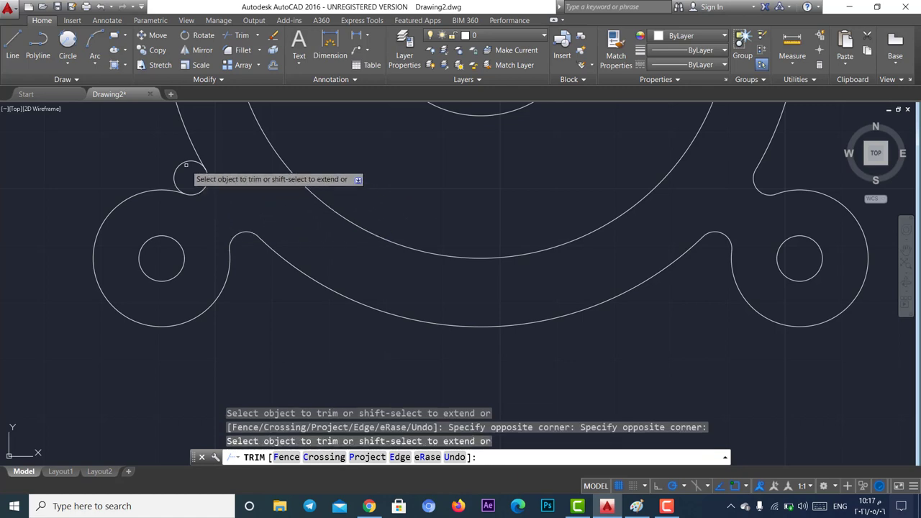
scroll(338, 190, down, 4)
middle_drag(356, 192, 341, 317)
key(alt+Tab)
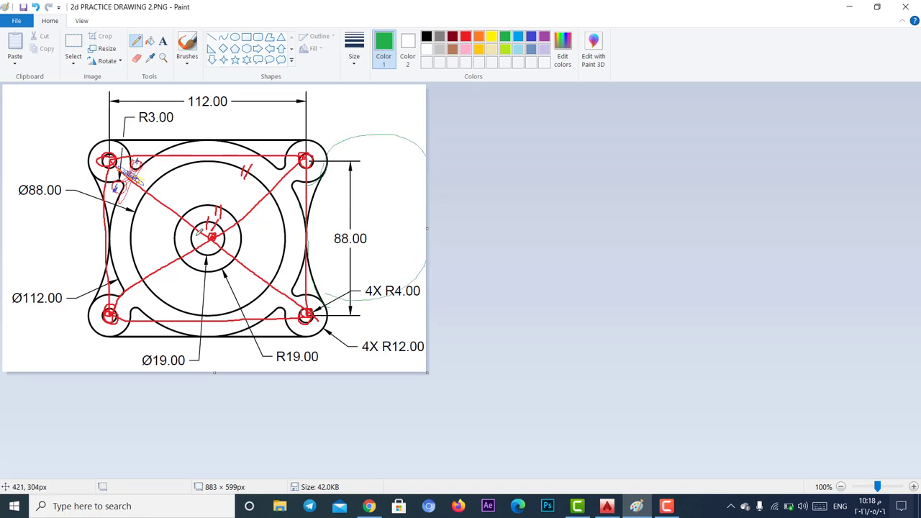
click(606, 506)
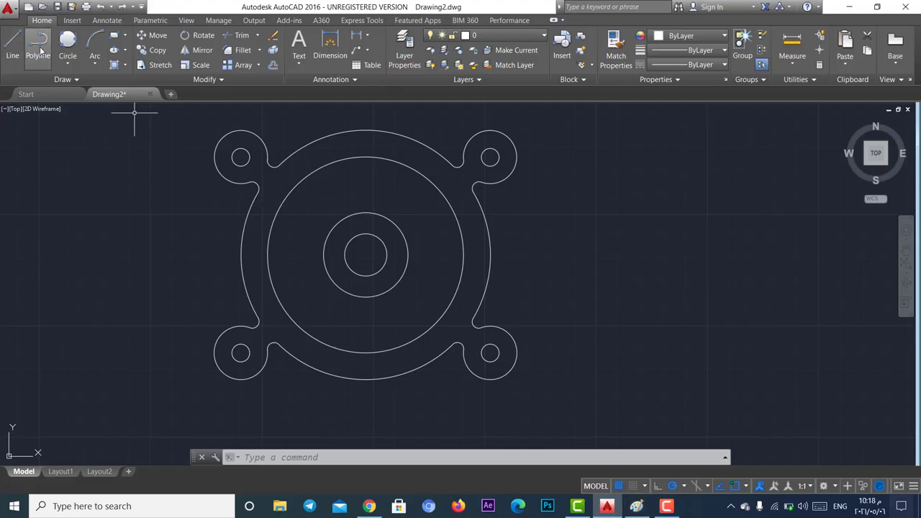
Draw a Tan, Tan, Tan circle on both left lugs and the outer ring, then trim its outer part.
click(68, 65)
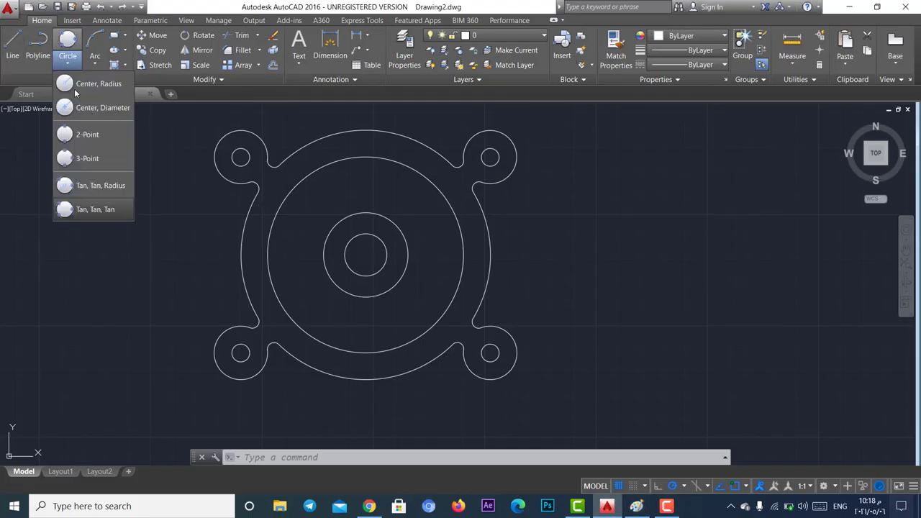
click(98, 210)
click(224, 175)
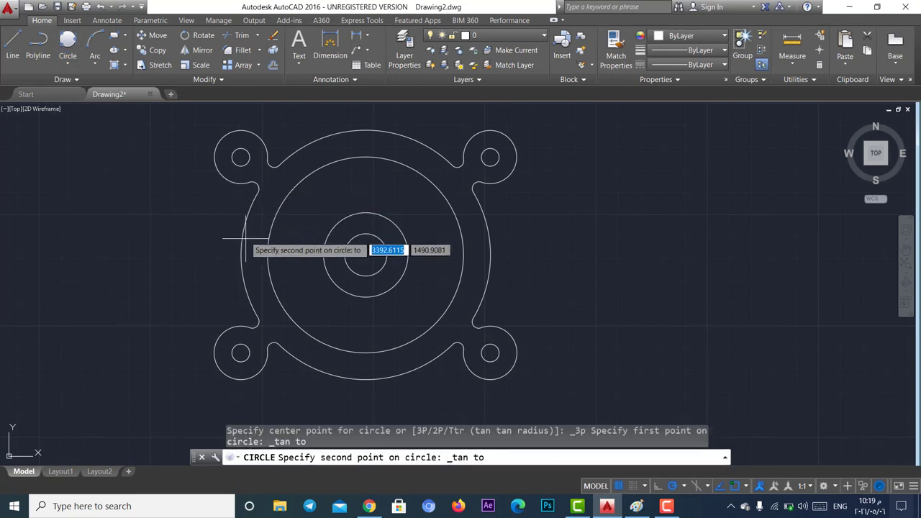
click(241, 255)
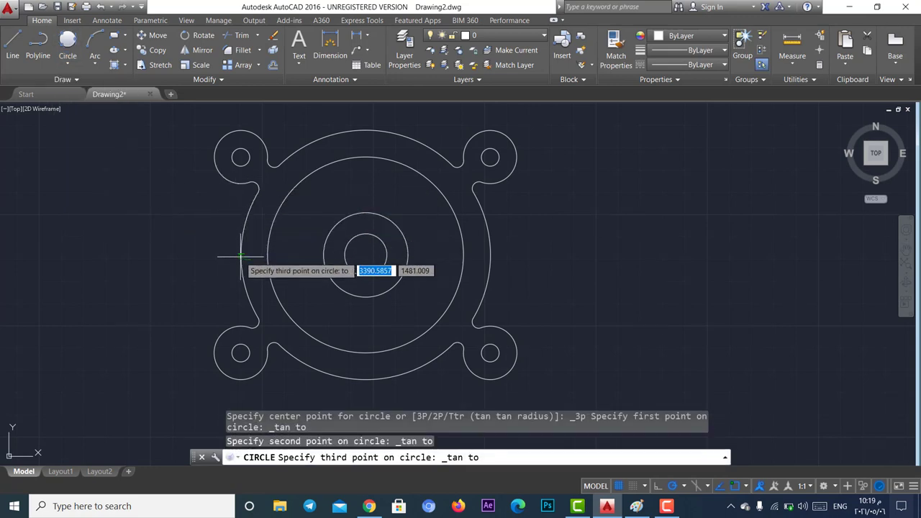
click(227, 314)
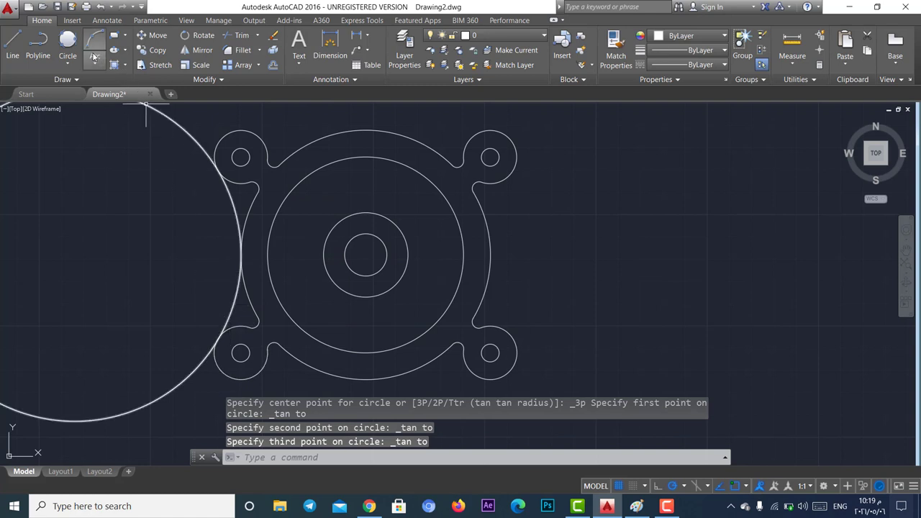
click(239, 35)
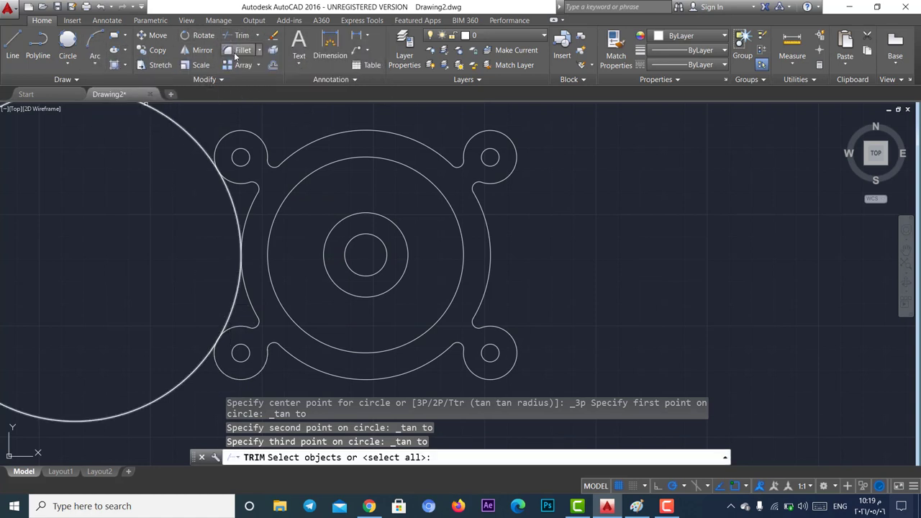
key(Return)
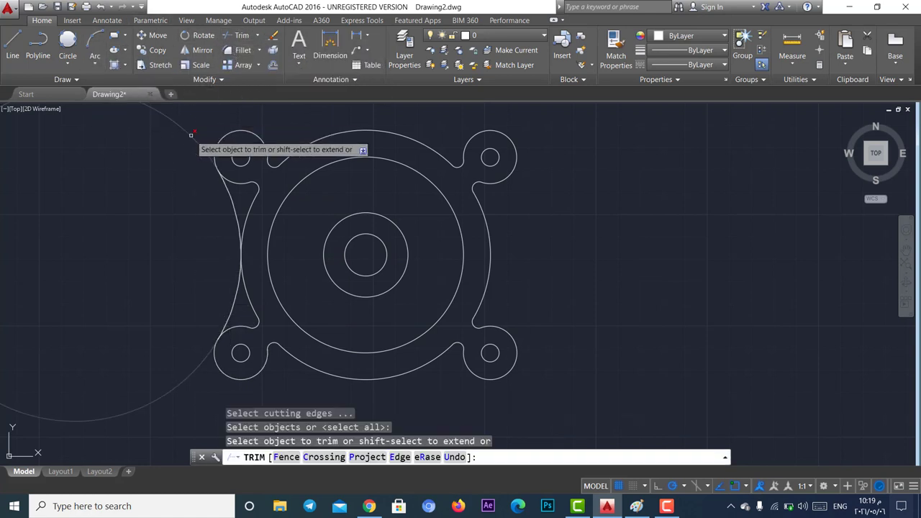
click(190, 136)
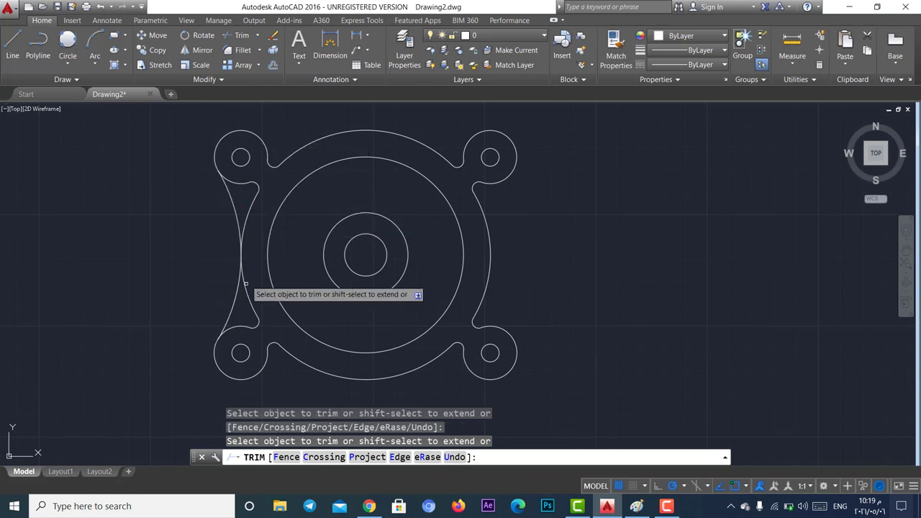
Draw a Tan, Tan, Tan circle on both right lugs and the outer ring, then trim its outer part.
click(68, 66)
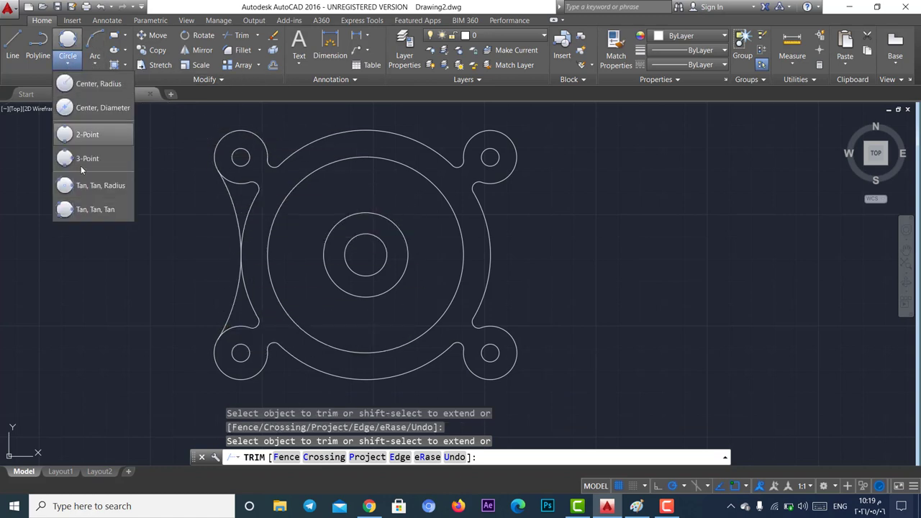
click(93, 208)
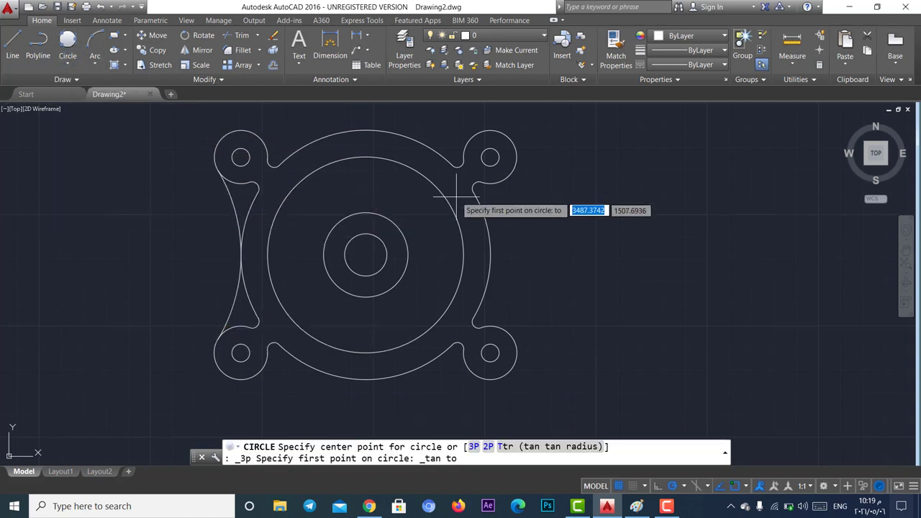
click(501, 179)
click(490, 248)
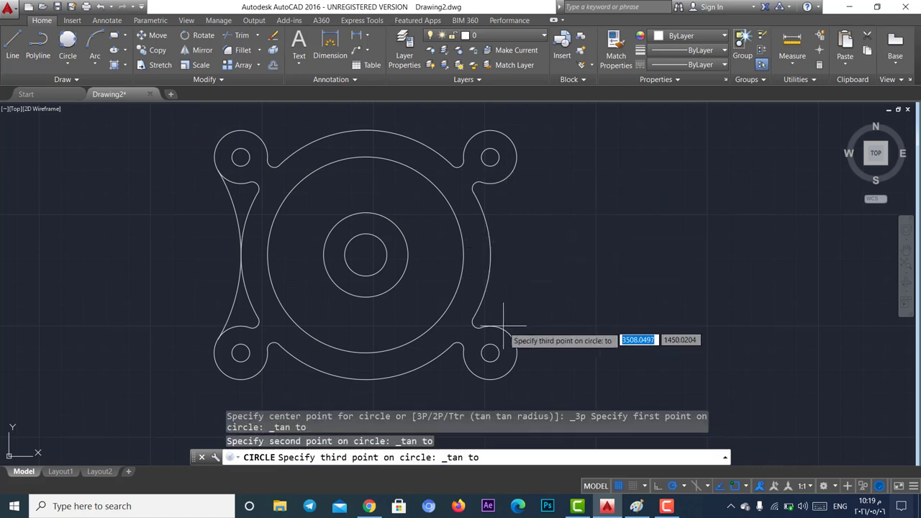
click(484, 327)
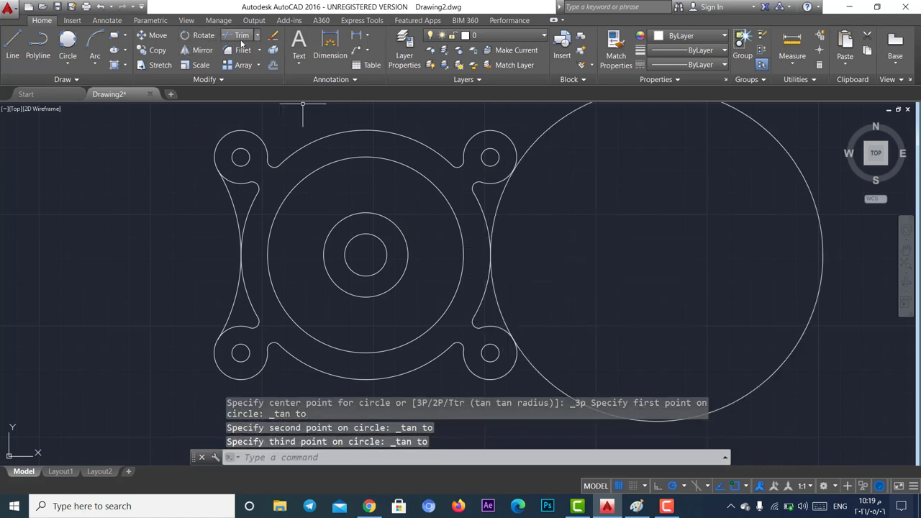
click(240, 36)
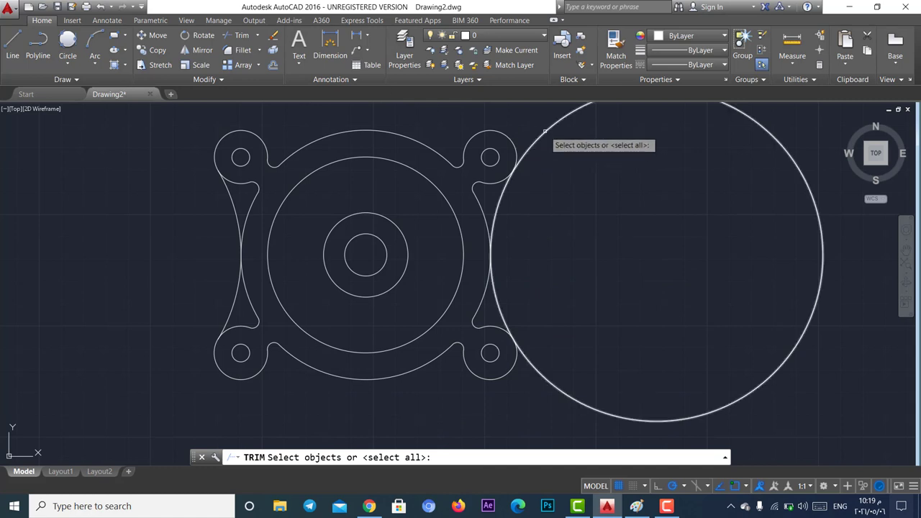
key(Return)
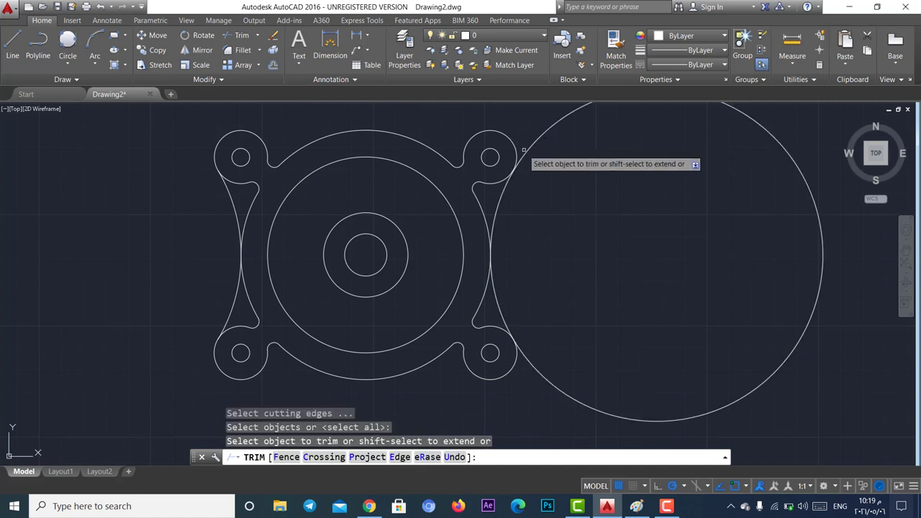
click(544, 139)
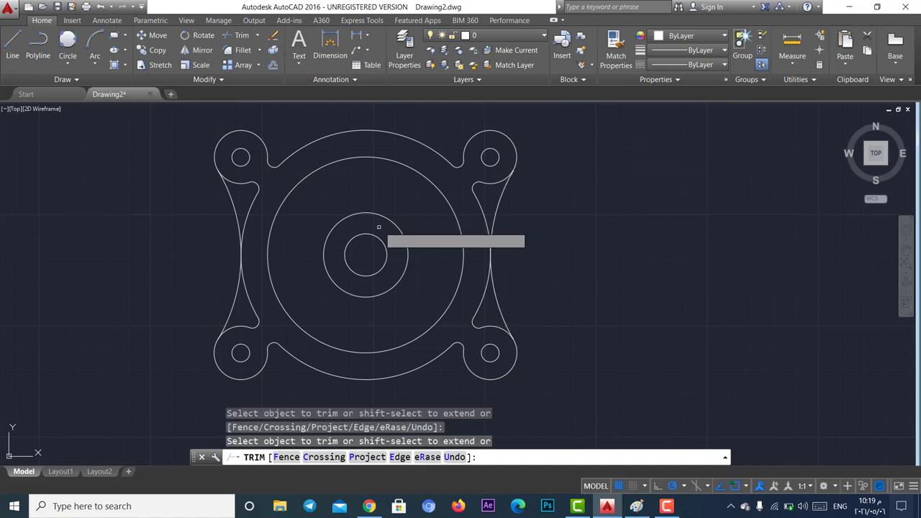
scroll(403, 237, down, 1)
scroll(460, 229, down, 2)
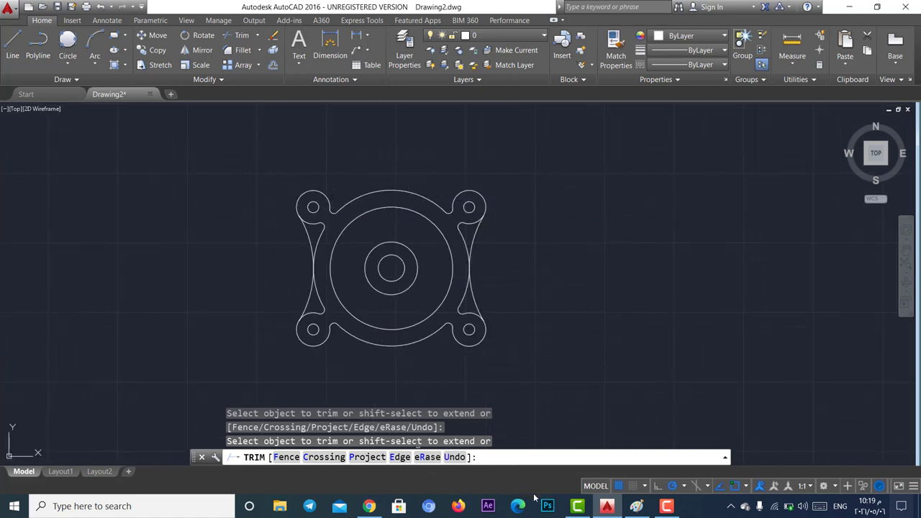
With a thicker green pencil, mark the reference drawing's top and bottom edges in Paint.
click(636, 505)
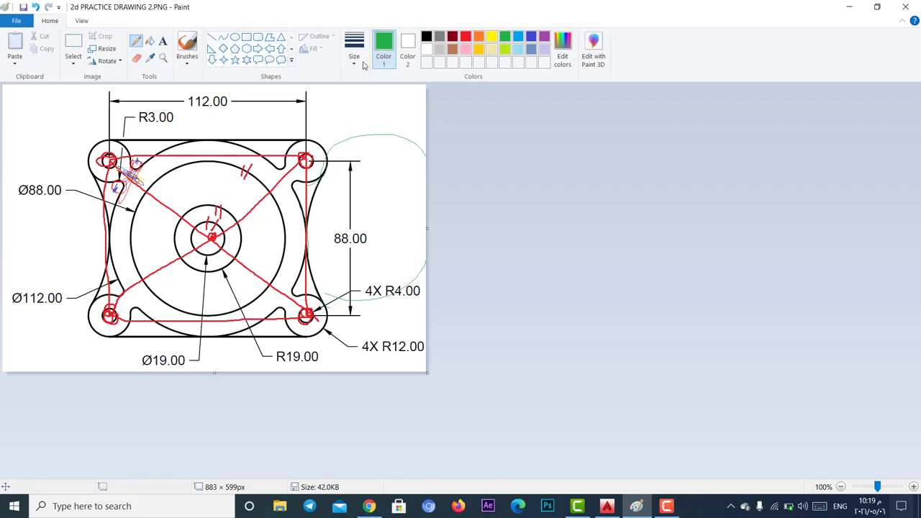
click(354, 58)
click(363, 149)
mouse_move(301, 135)
mouse_down()
mouse_move(45, 135)
mouse_move(317, 133)
mouse_up()
mouse_move(315, 333)
mouse_down()
mouse_move(99, 334)
mouse_move(338, 332)
mouse_move(245, 314)
mouse_up()
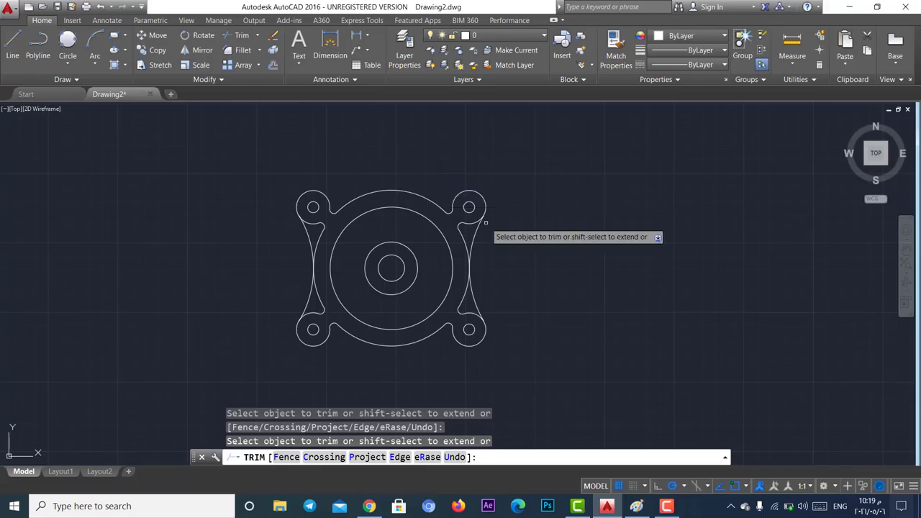
Draw a horizontal line across the tops of the upper-left and upper-right lugs.
scroll(389, 284, up, 3)
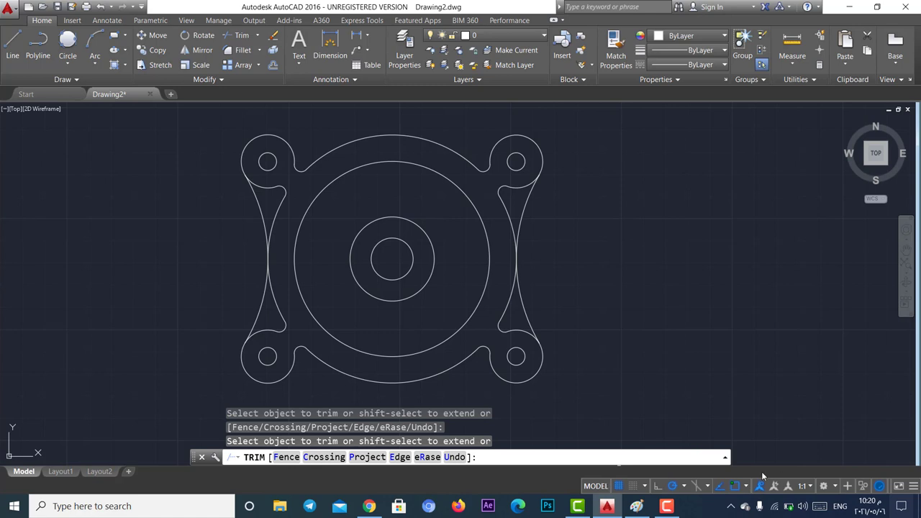
click(10, 48)
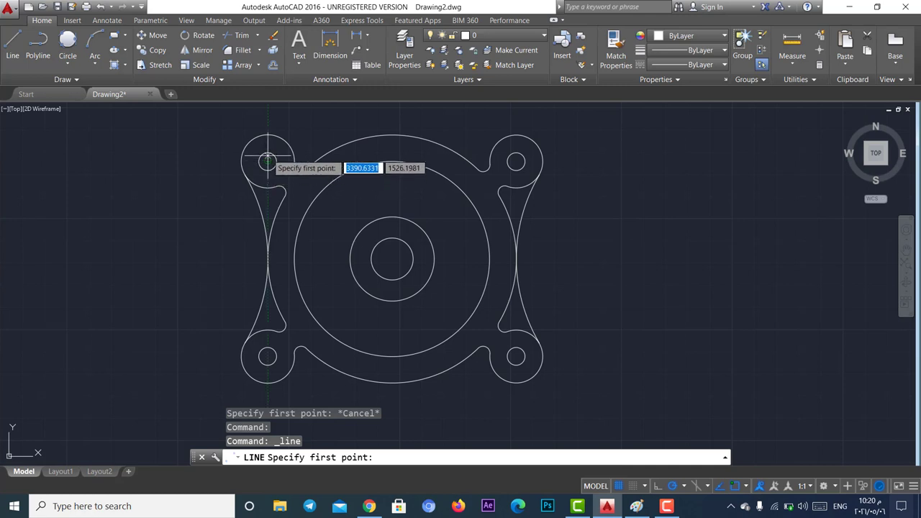
click(267, 134)
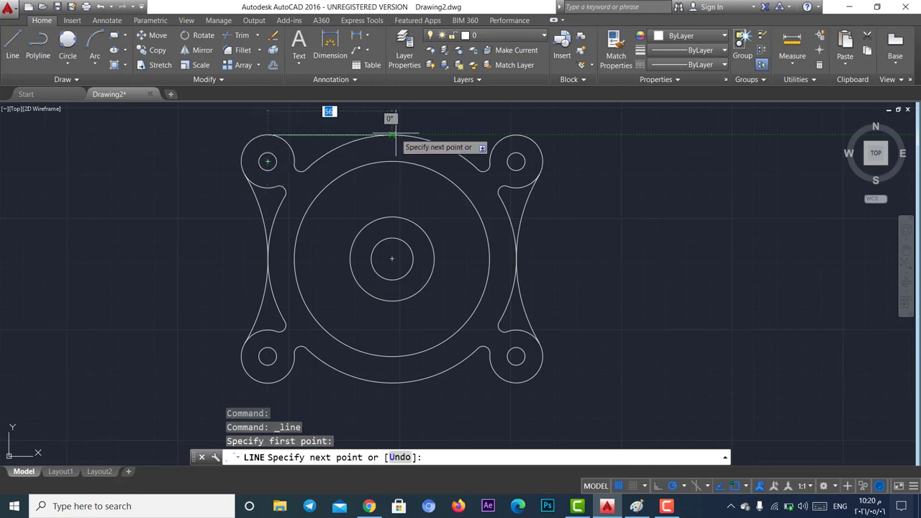
click(516, 135)
key(Return)
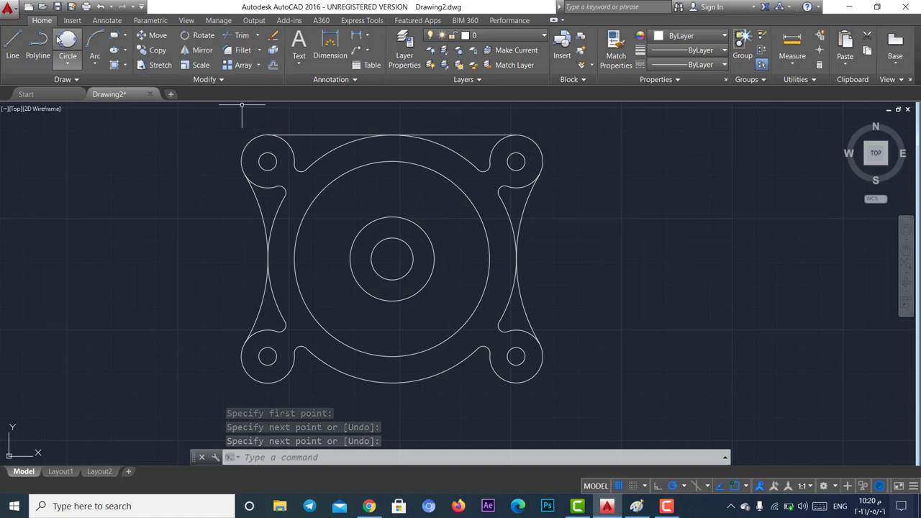
Draw the matching bottom line under the lower lugs and compare with the Paint reference.
click(13, 44)
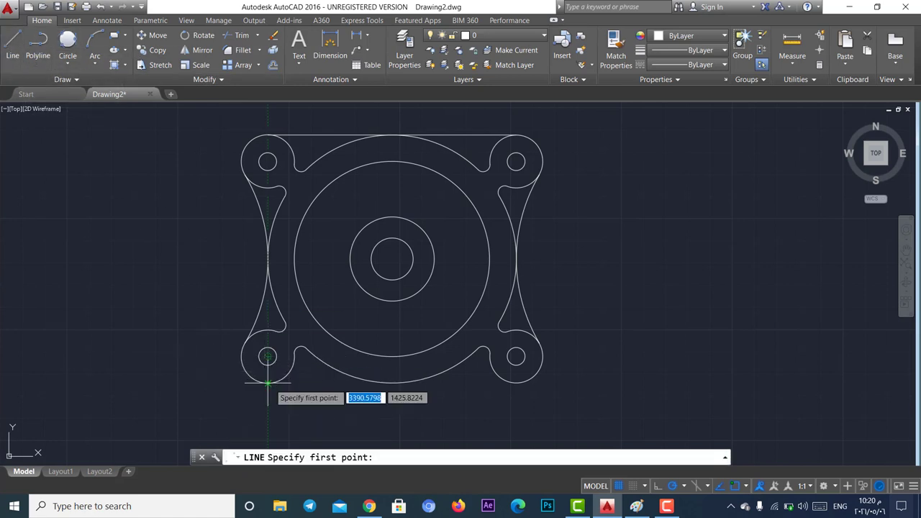
click(268, 384)
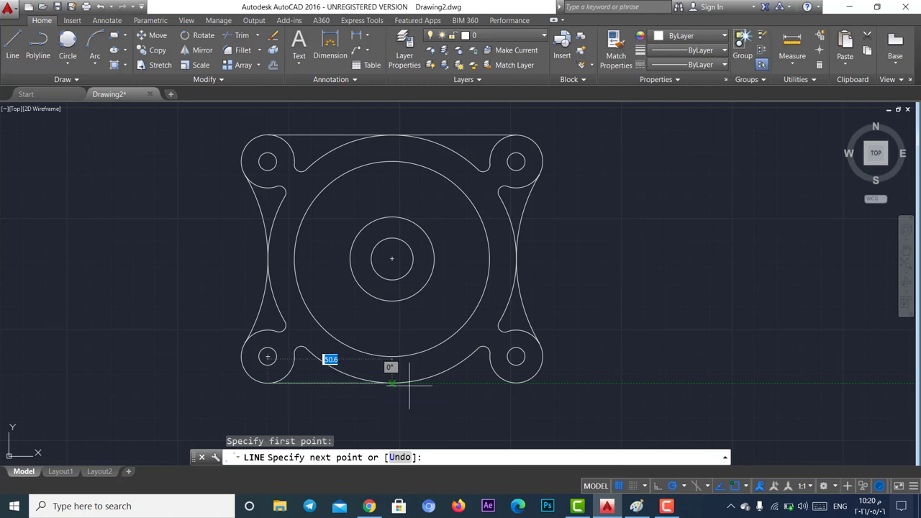
click(517, 382)
key(Return)
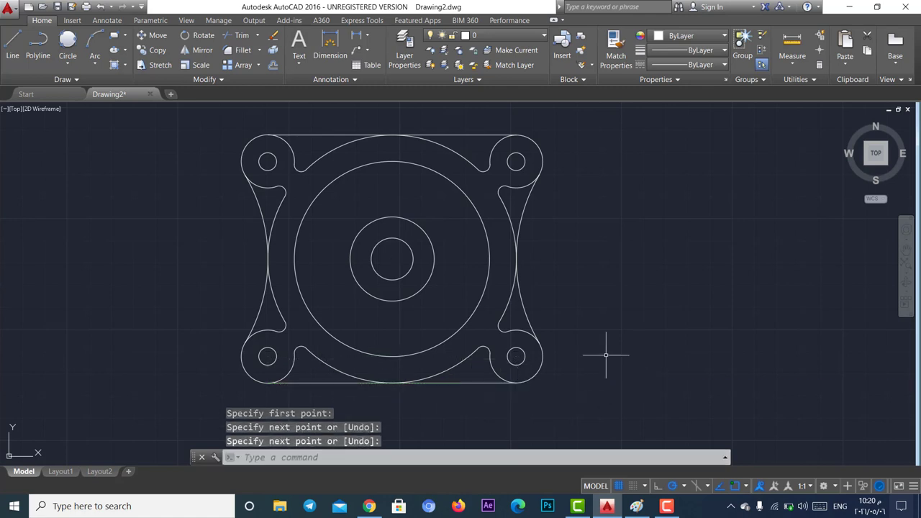
scroll(561, 309, down, 2)
scroll(480, 300, up, 1)
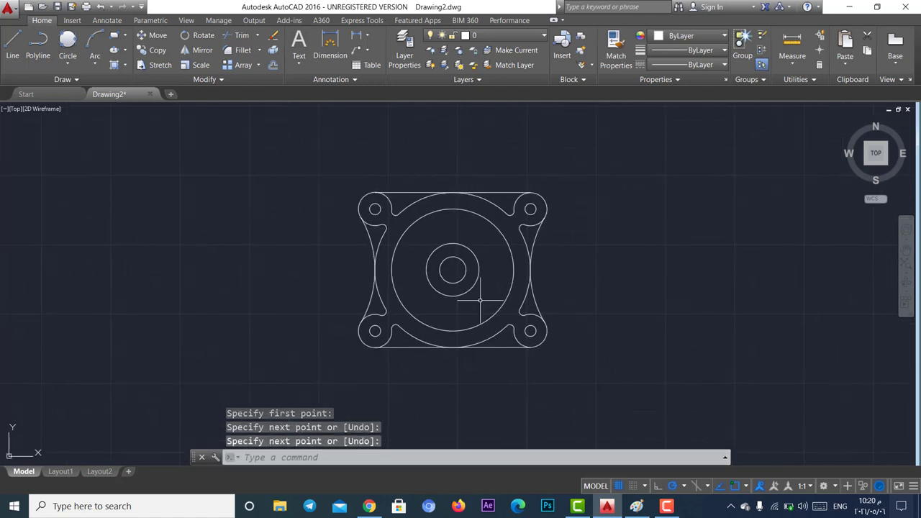
scroll(480, 301, up, 2)
click(637, 507)
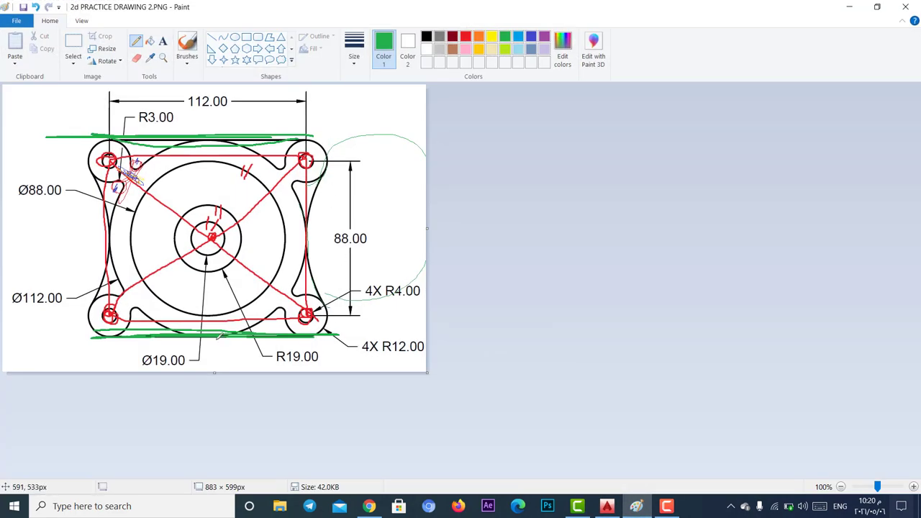
click(606, 505)
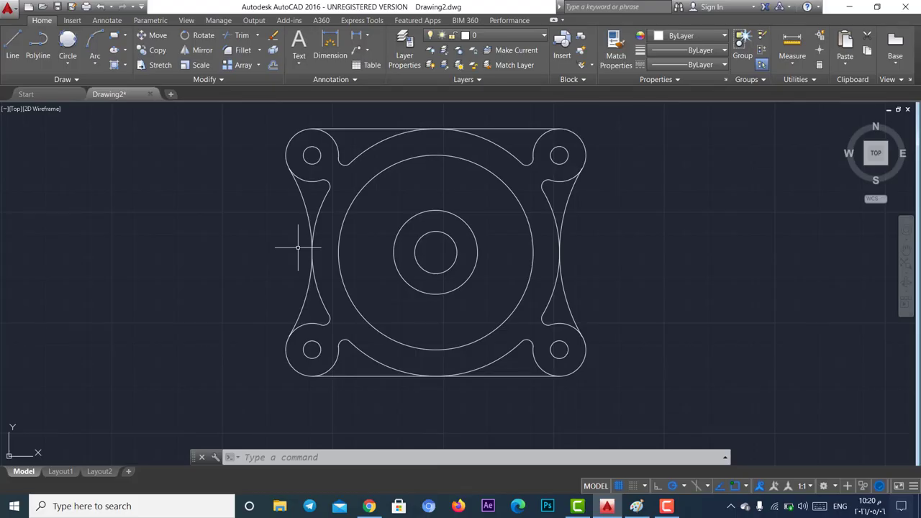